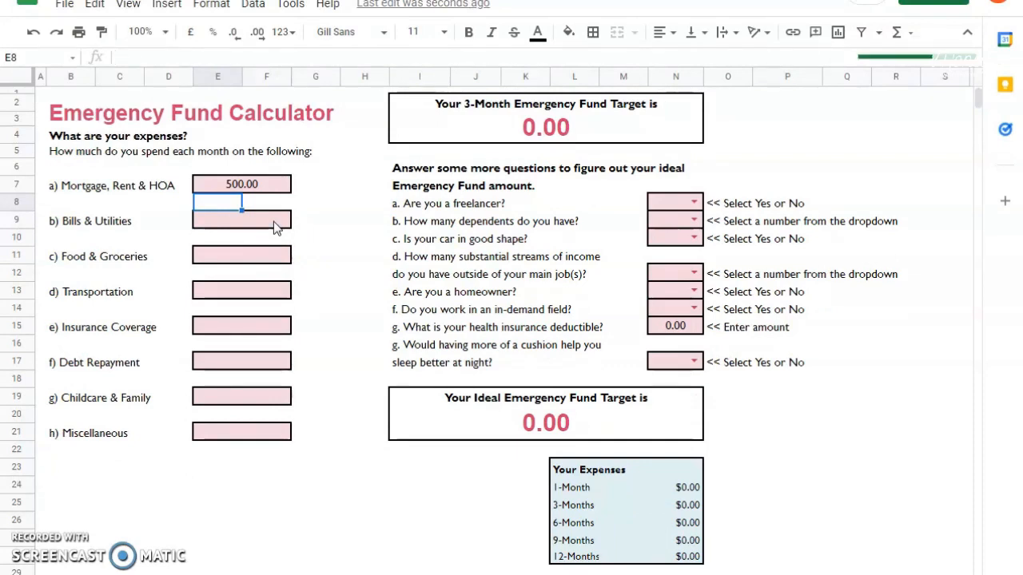
Step: Enter monthly expenses of 500 for Food & Groceries and 250 for Transportation
{"action": "left_click", "coordinate": [267, 224]}
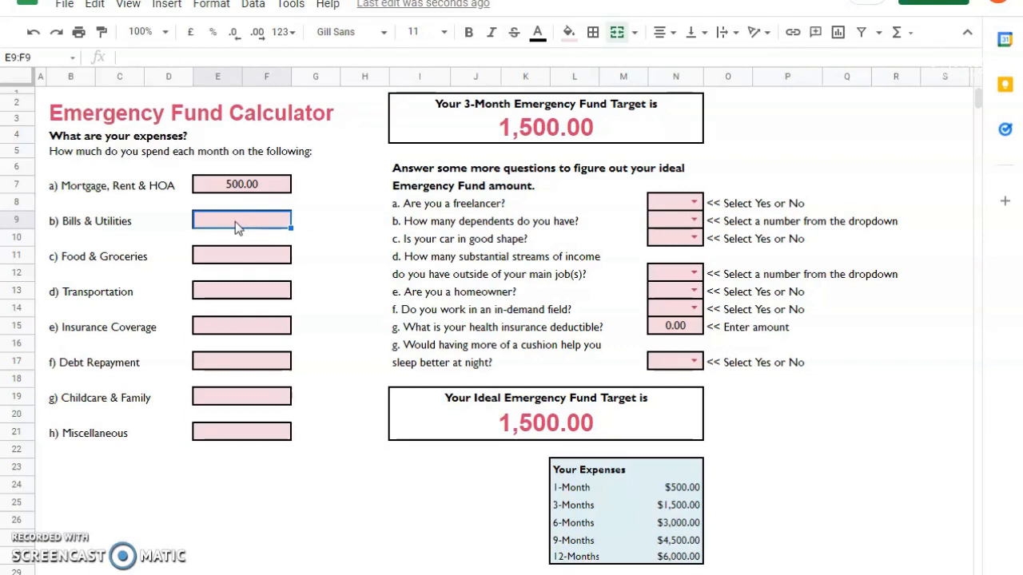
{"action": "left_click", "coordinate": [243, 257]}
{"action": "type", "text": "500"}
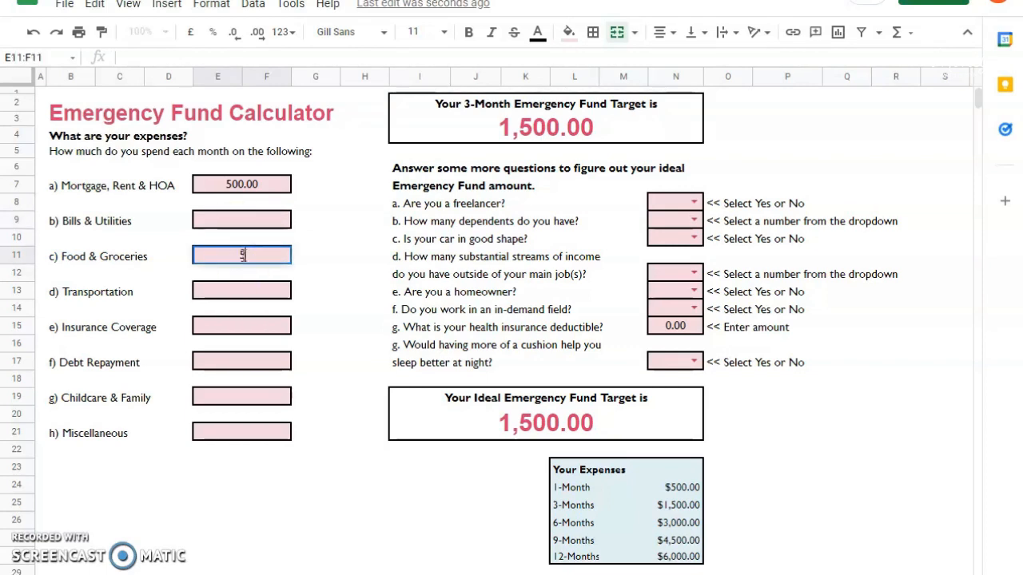
{"action": "left_click", "coordinate": [268, 287]}
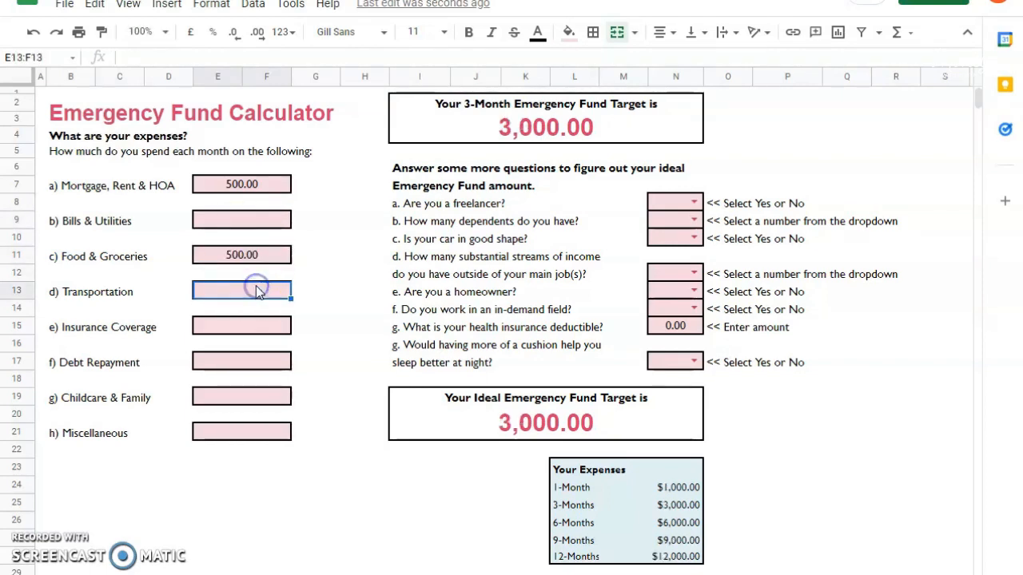
{"action": "type", "text": "250"}
Step: Enter the Insurance Coverage expense as the sum +136+63
{"action": "left_click", "coordinate": [268, 328]}
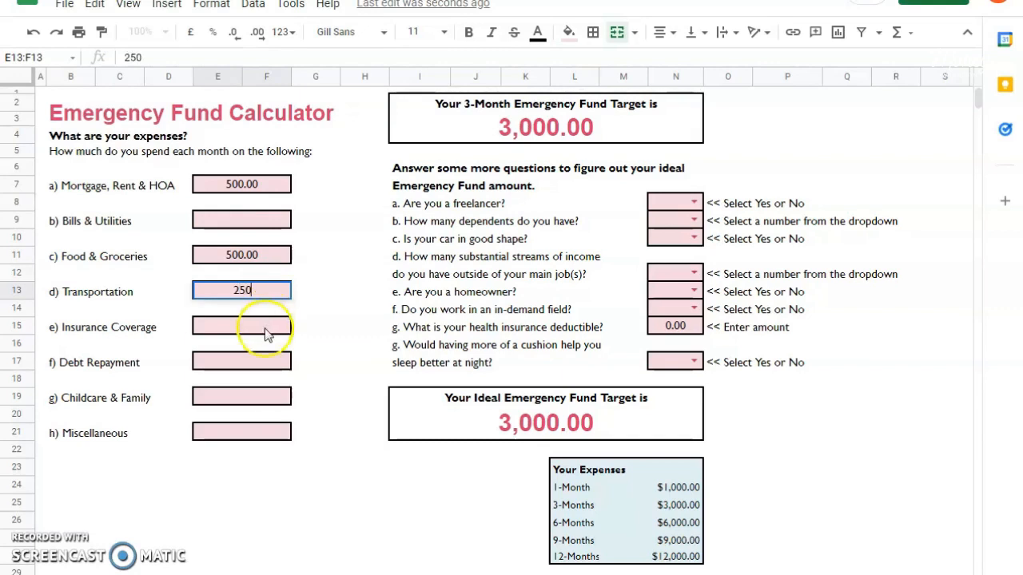
{"action": "type", "text": "+13"}
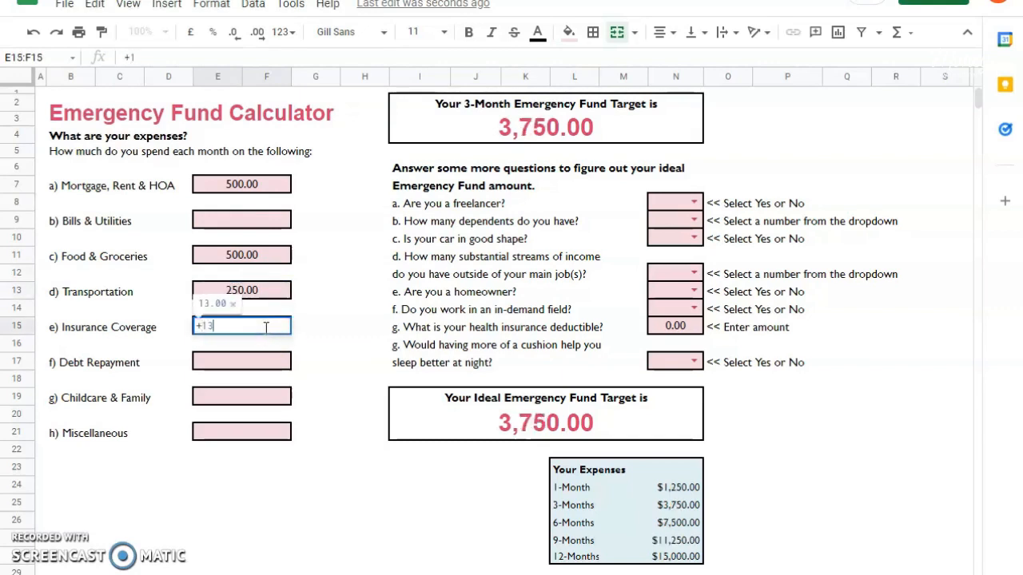
{"action": "type", "text": "6+63"}
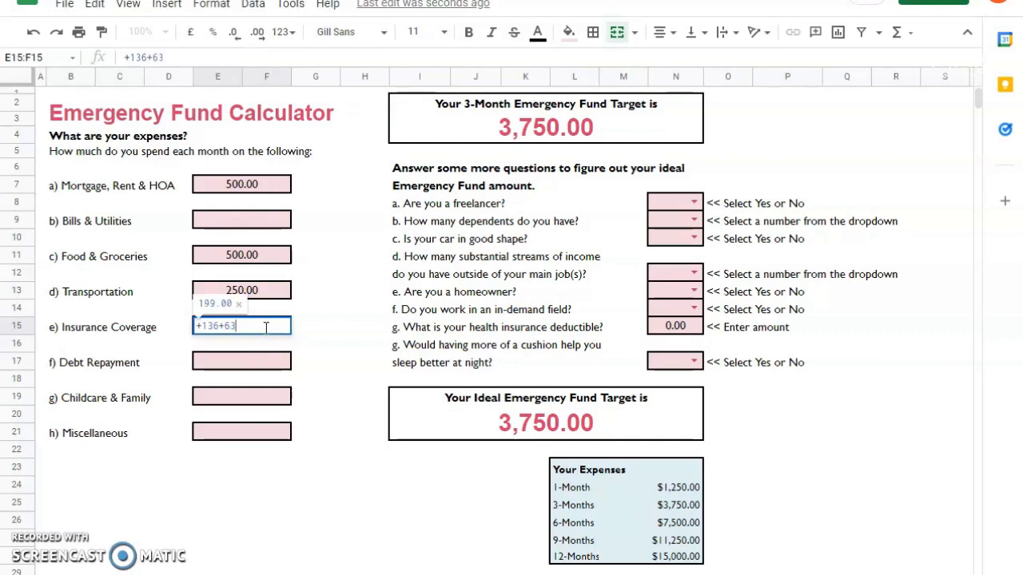
{"action": "key", "text": "Return"}
Step: Fill in the last three expenses: 1014 for Debt Repayment, 0 for Childcare & Family and 200 for Miscellaneous
{"action": "left_click", "coordinate": [272, 360]}
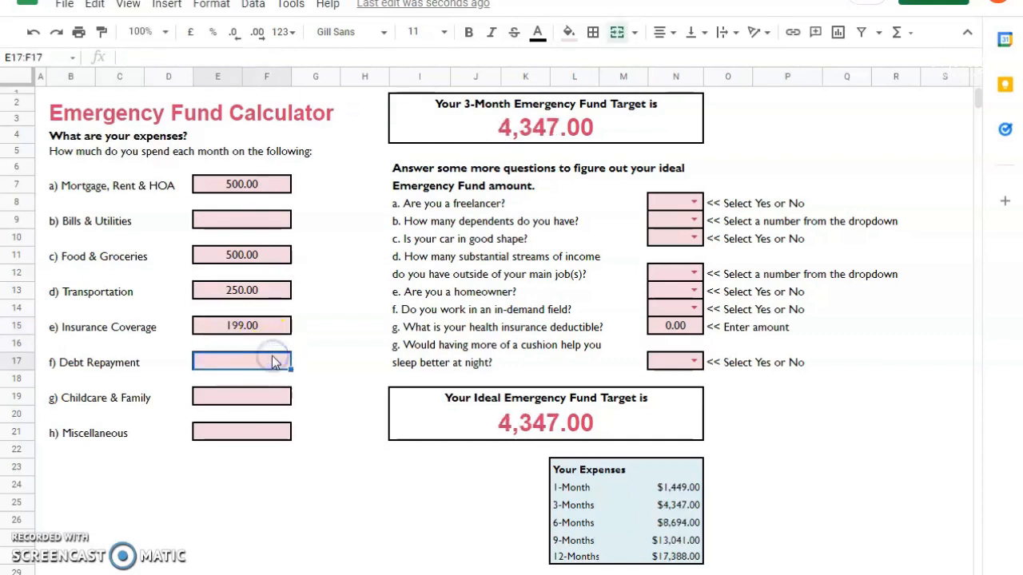
{"action": "type", "text": "1014"}
{"action": "left_click", "coordinate": [268, 396]}
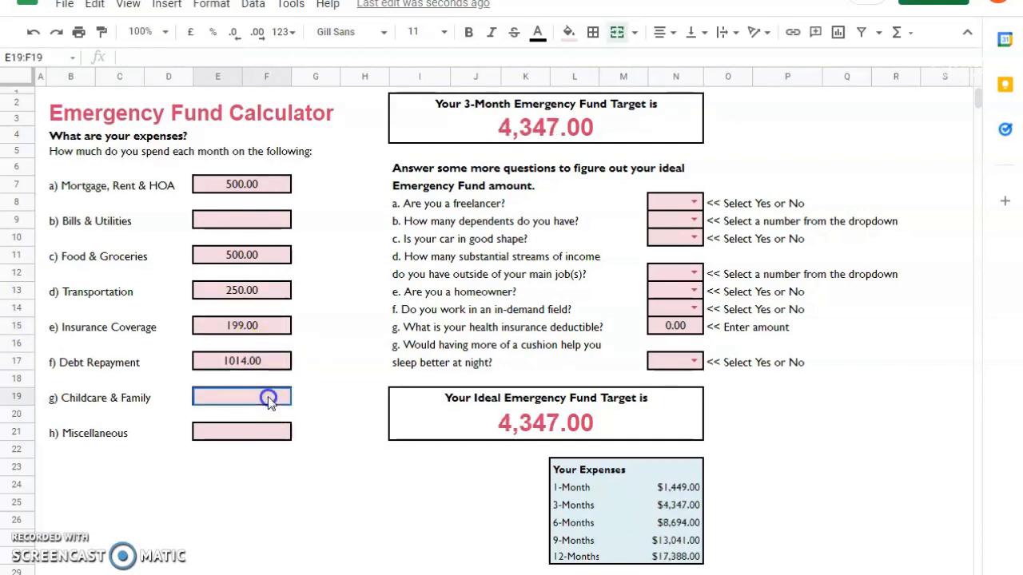
{"action": "type", "text": "0"}
{"action": "left_click", "coordinate": [273, 434]}
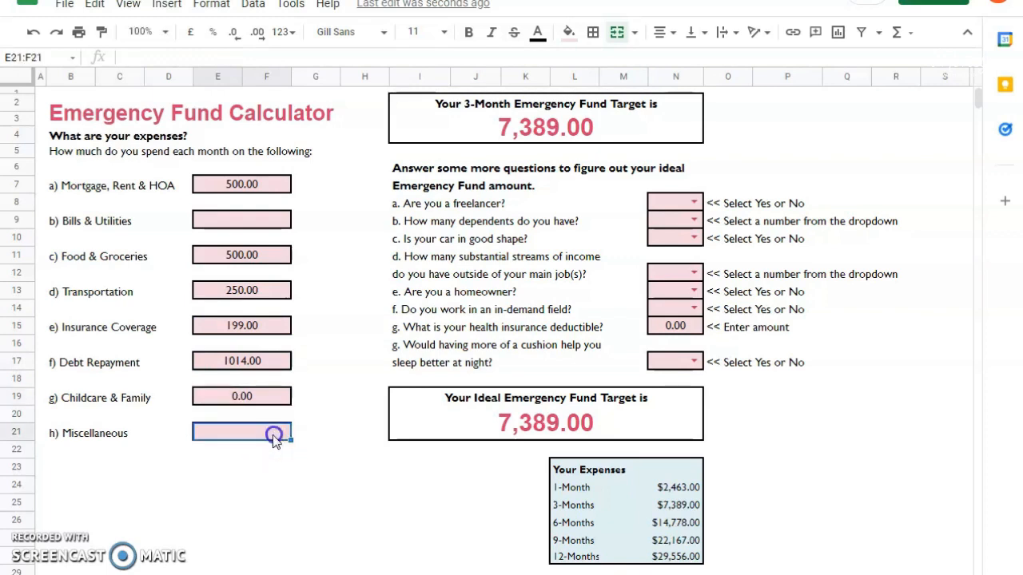
{"action": "type", "text": "200"}
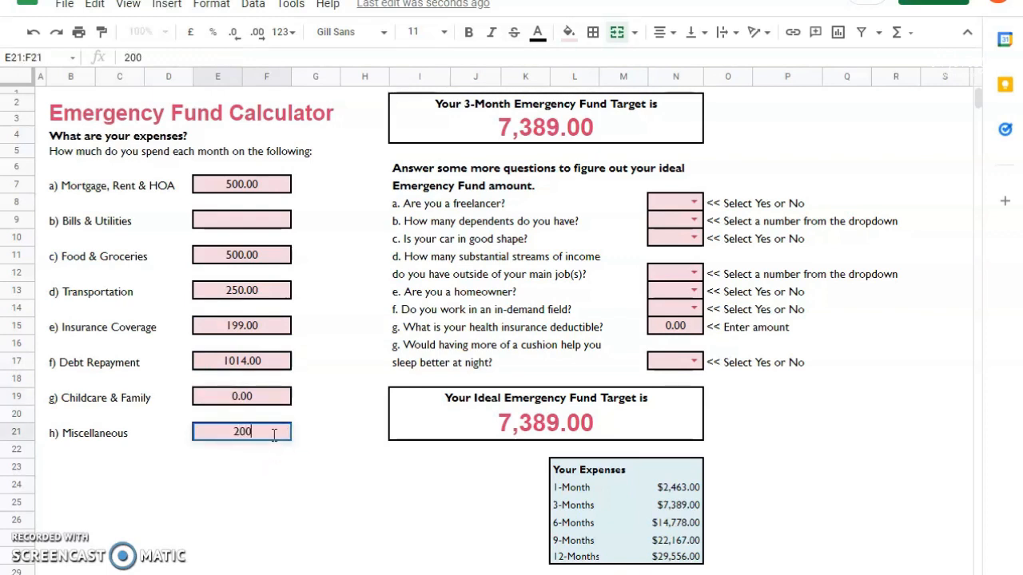
Step: Enter the Bills & Utilities expense as the sum +85+22+25
{"action": "left_click", "coordinate": [251, 219]}
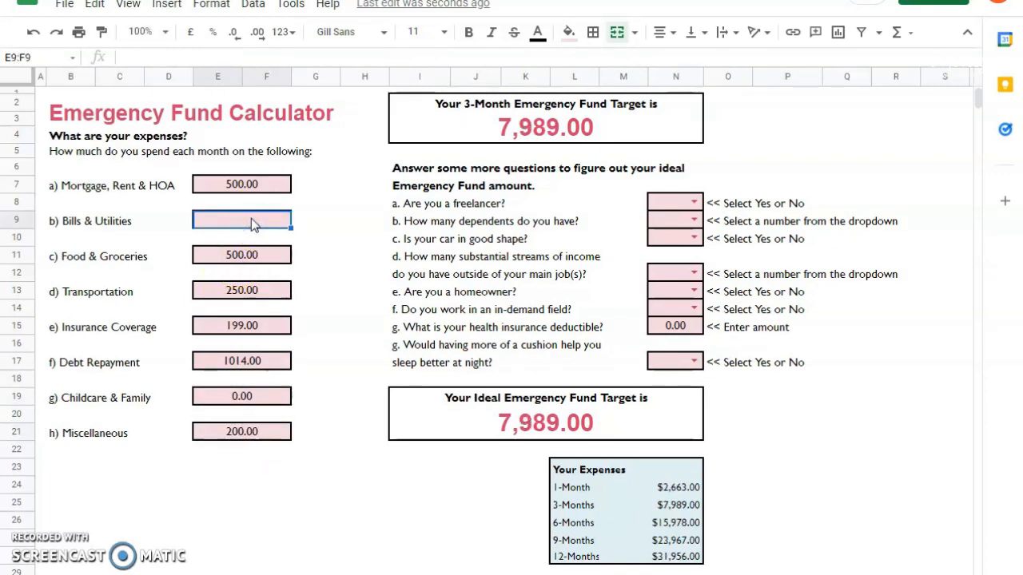
{"action": "type", "text": "+85+"}
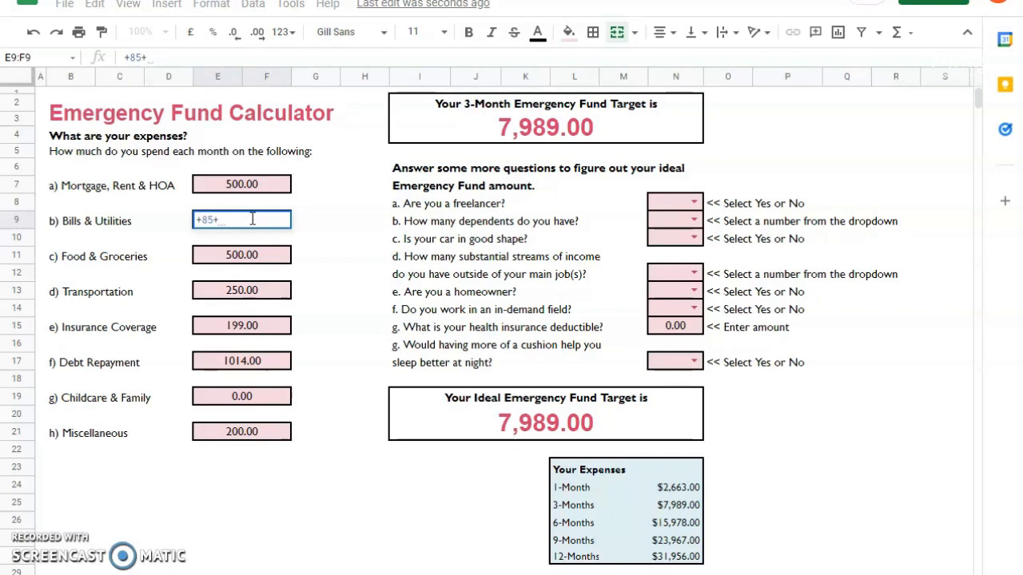
{"action": "type", "text": "22+25"}
{"action": "key", "text": "Return"}
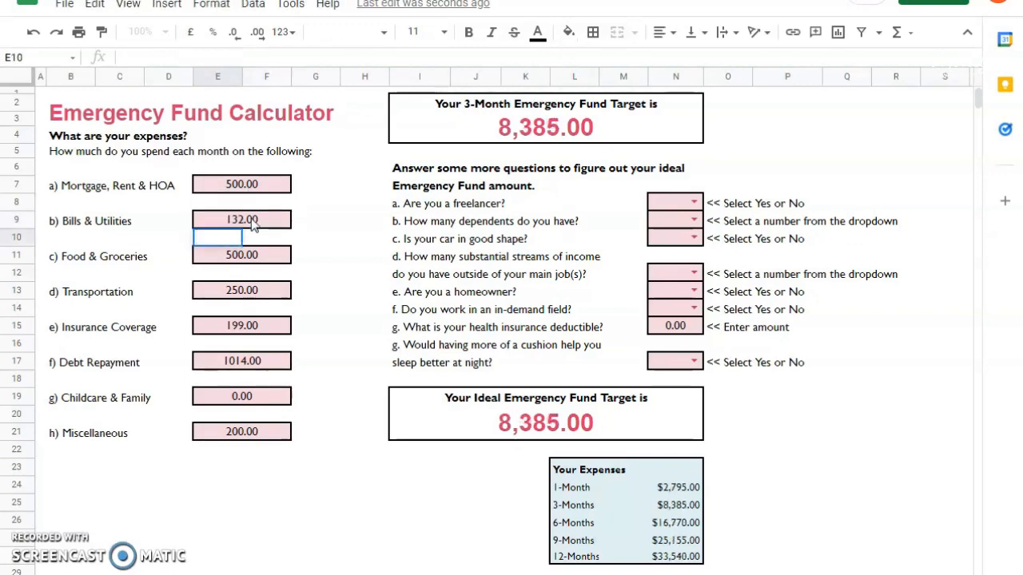
Step: Replace the Bills & Utilities amount with a flat 150
{"action": "left_click", "coordinate": [252, 224]}
{"action": "type", "text": "150"}
{"action": "key", "text": "Return"}
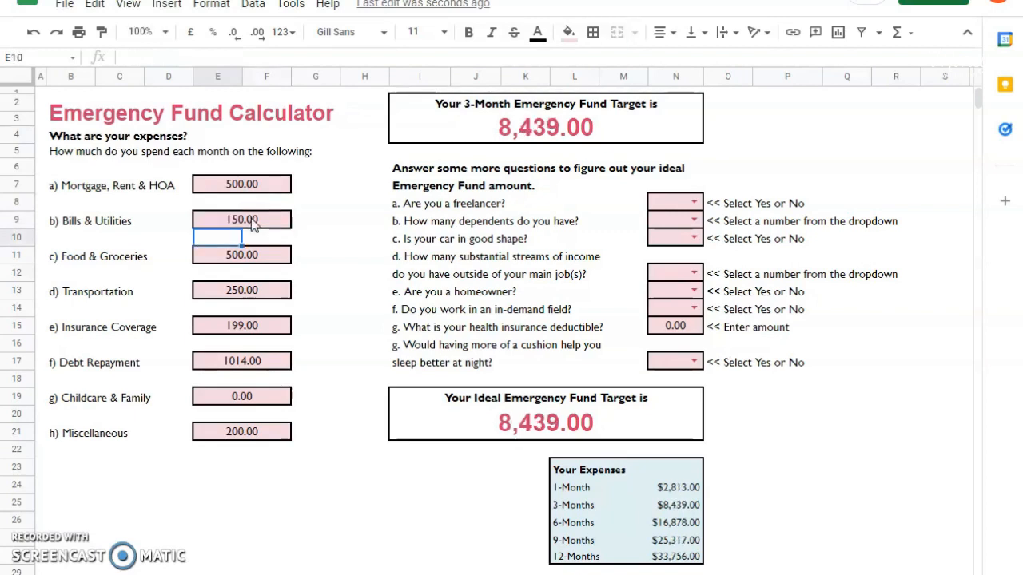
{"action": "left_click", "coordinate": [297, 487]}
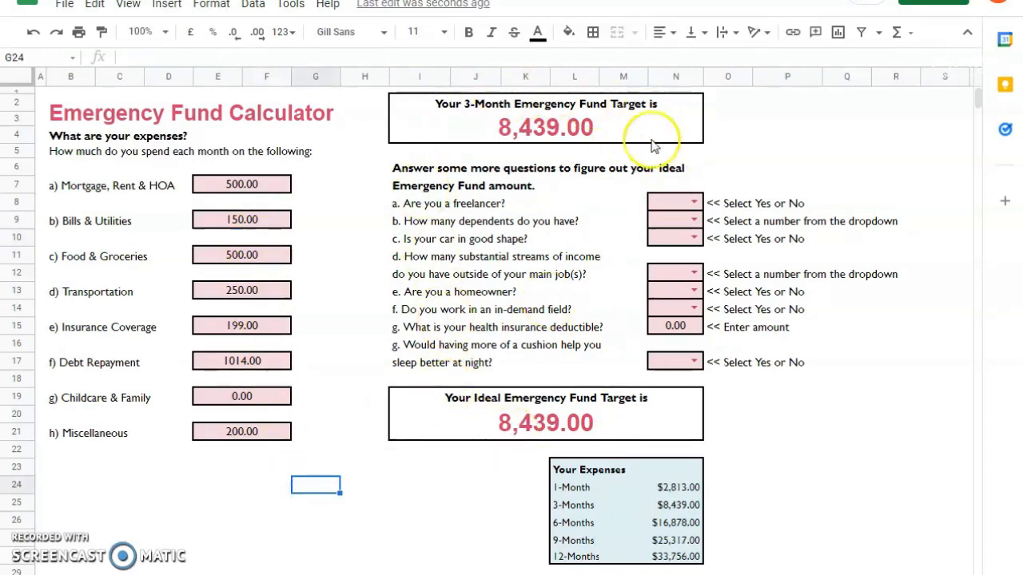
Step: Answer the first three questions: No for freelancer, 0 dependents and Yes for the car being in good shape
{"action": "left_click", "coordinate": [691, 205]}
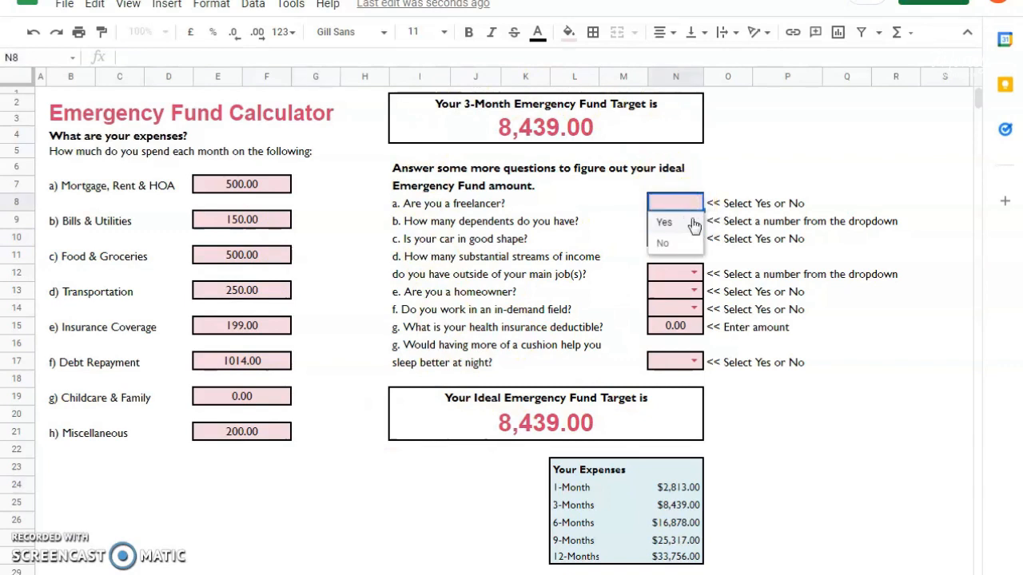
{"action": "left_click", "coordinate": [689, 242]}
{"action": "left_click", "coordinate": [692, 222]}
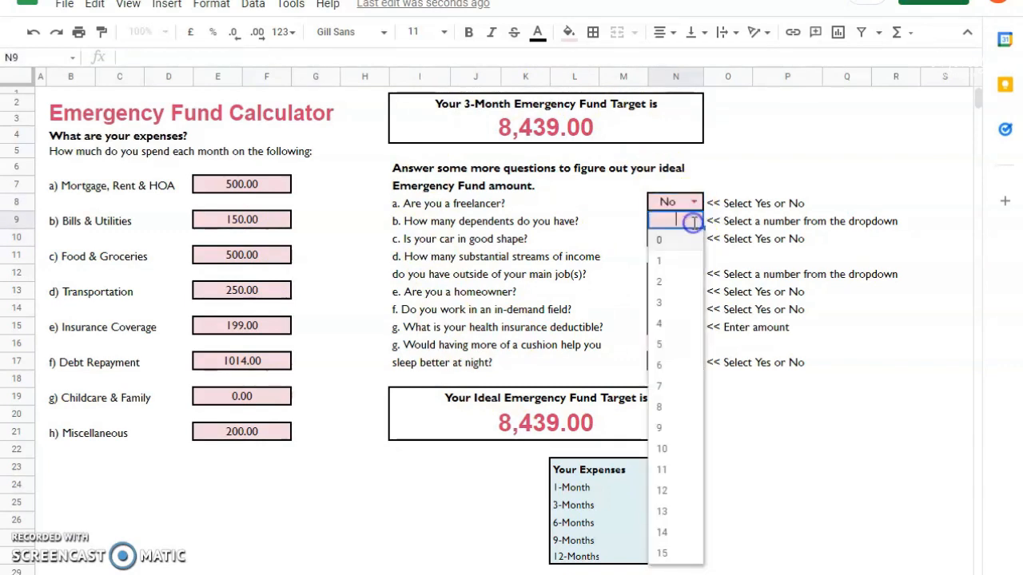
{"action": "left_click", "coordinate": [687, 241]}
{"action": "left_click", "coordinate": [692, 238]}
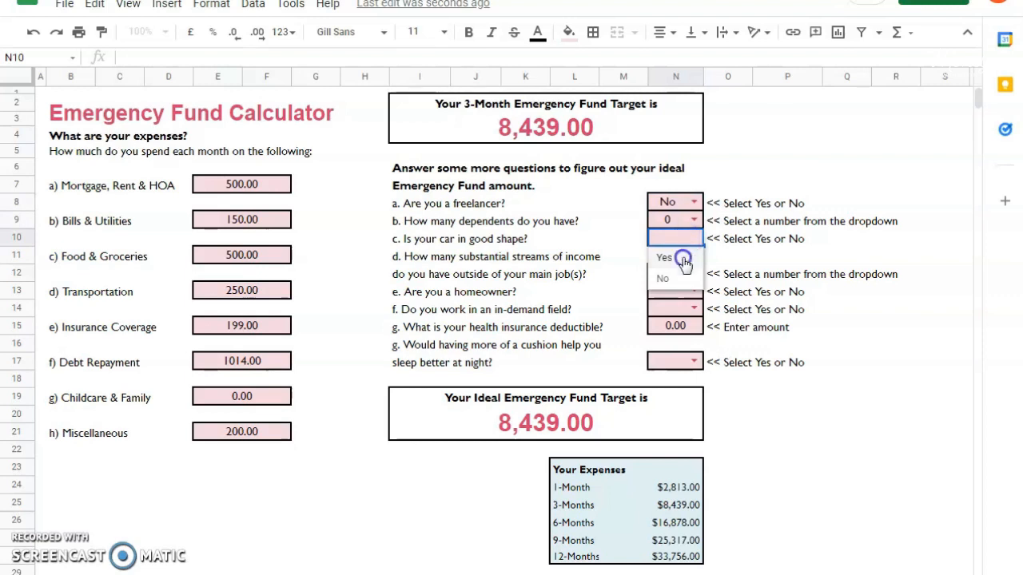
{"action": "left_click", "coordinate": [681, 256]}
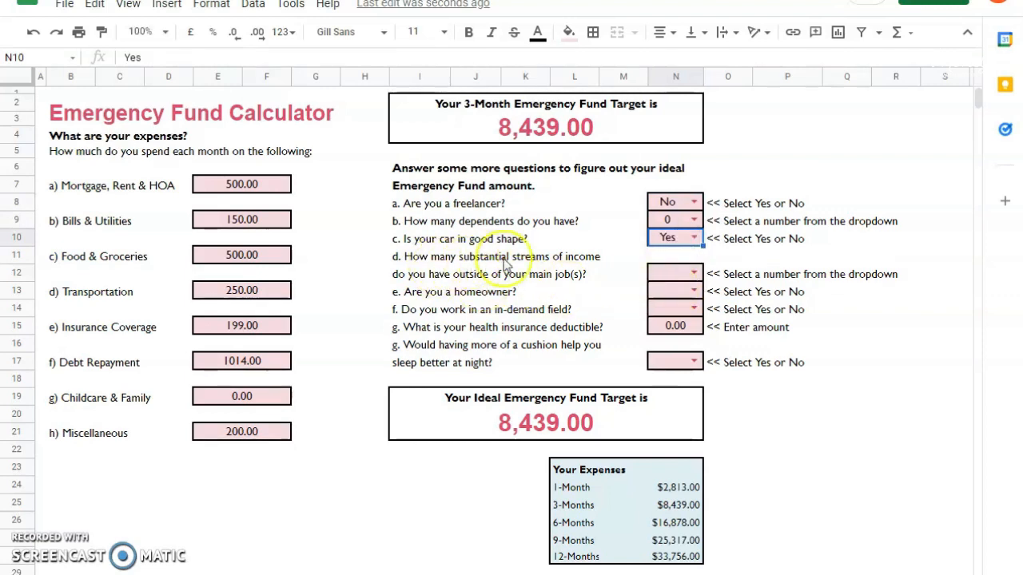
Step: Answer 0 for extra streams of income, No for homeowner and No for working in an in-demand field
{"action": "left_click", "coordinate": [685, 272]}
{"action": "left_click", "coordinate": [676, 293]}
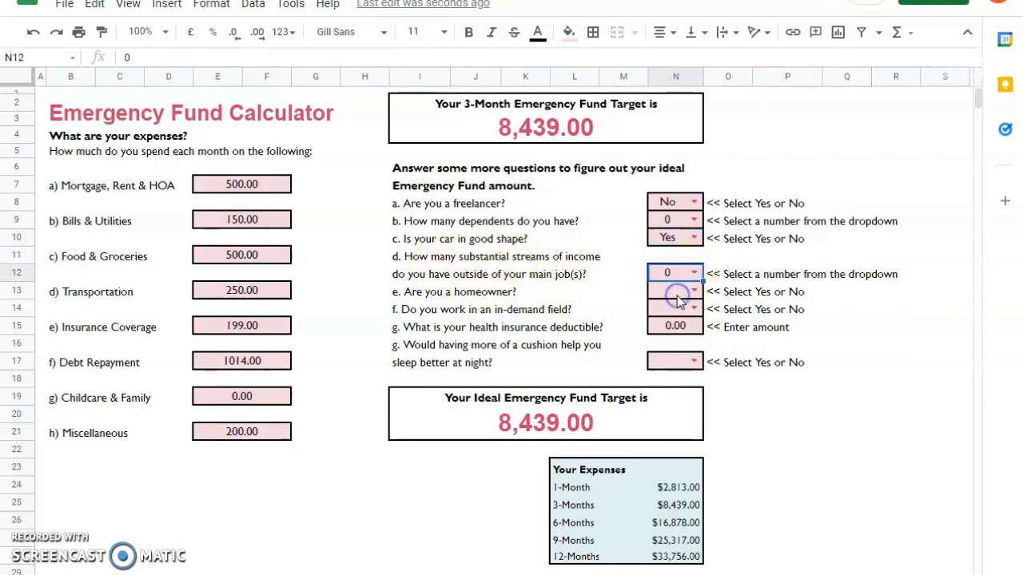
{"action": "left_click", "coordinate": [678, 294]}
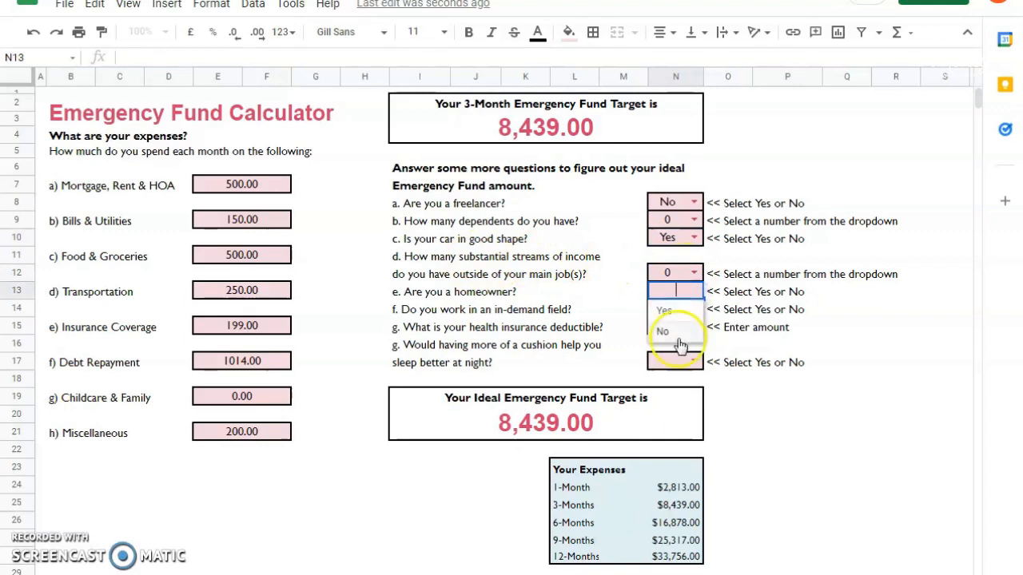
{"action": "left_click", "coordinate": [677, 332]}
{"action": "left_click", "coordinate": [676, 309]}
{"action": "left_click", "coordinate": [676, 309]}
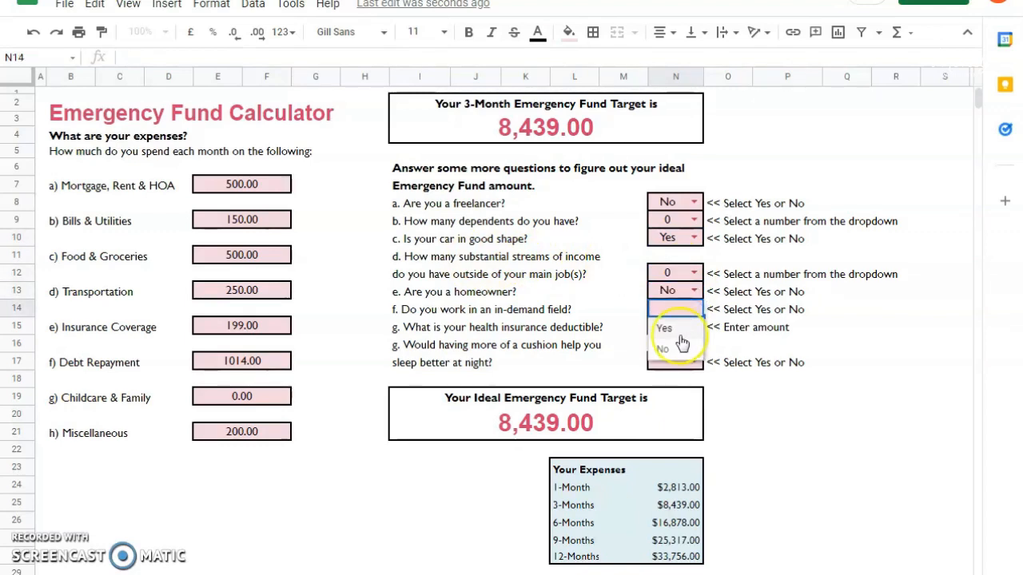
{"action": "left_click", "coordinate": [676, 349]}
Step: Set the health insurance deductible to 500 and answer Yes to having more of a cushion
{"action": "left_click", "coordinate": [686, 325]}
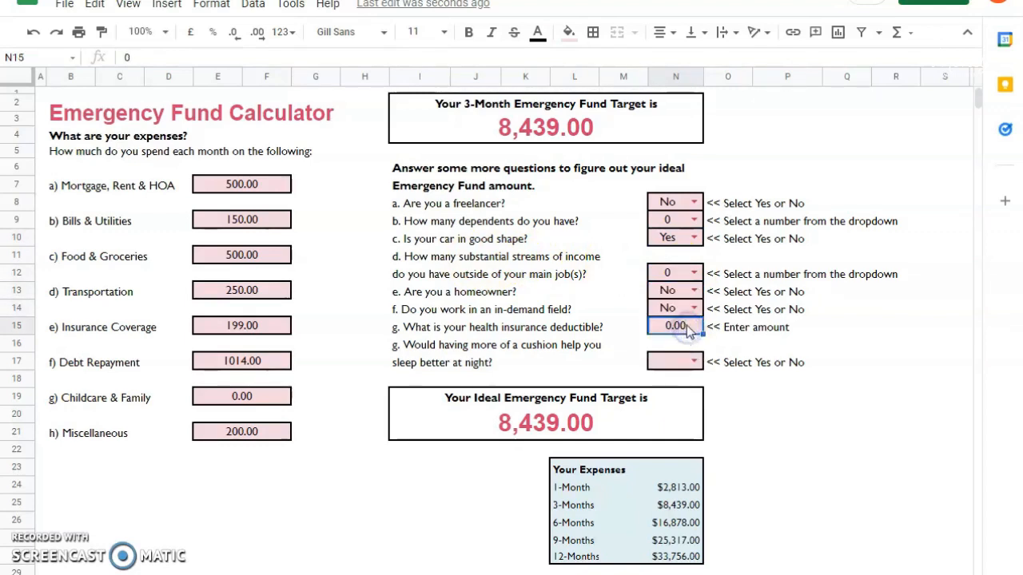
{"action": "type", "text": "500"}
{"action": "left_click", "coordinate": [689, 361]}
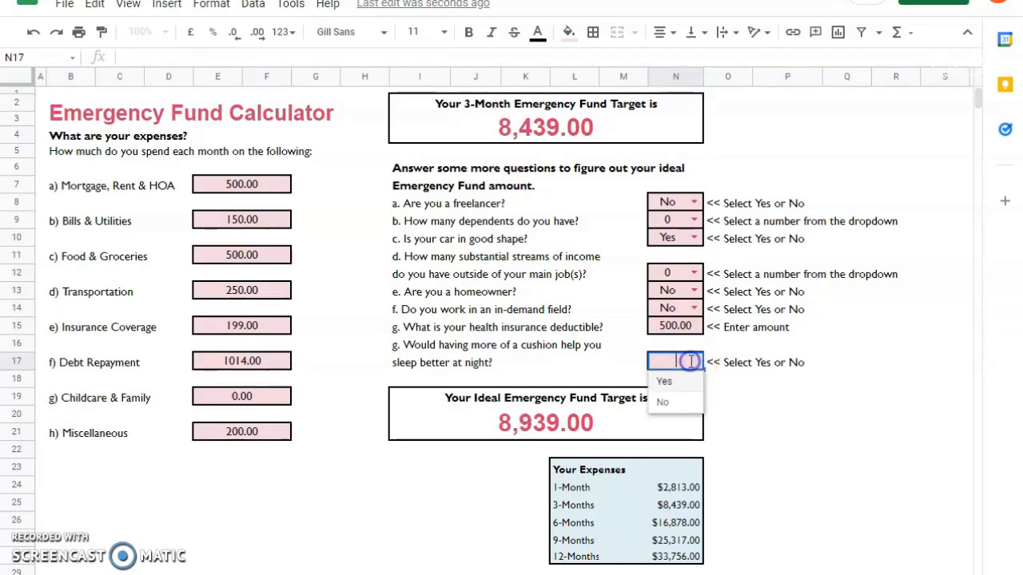
{"action": "left_click", "coordinate": [682, 389]}
{"action": "left_click", "coordinate": [783, 450]}
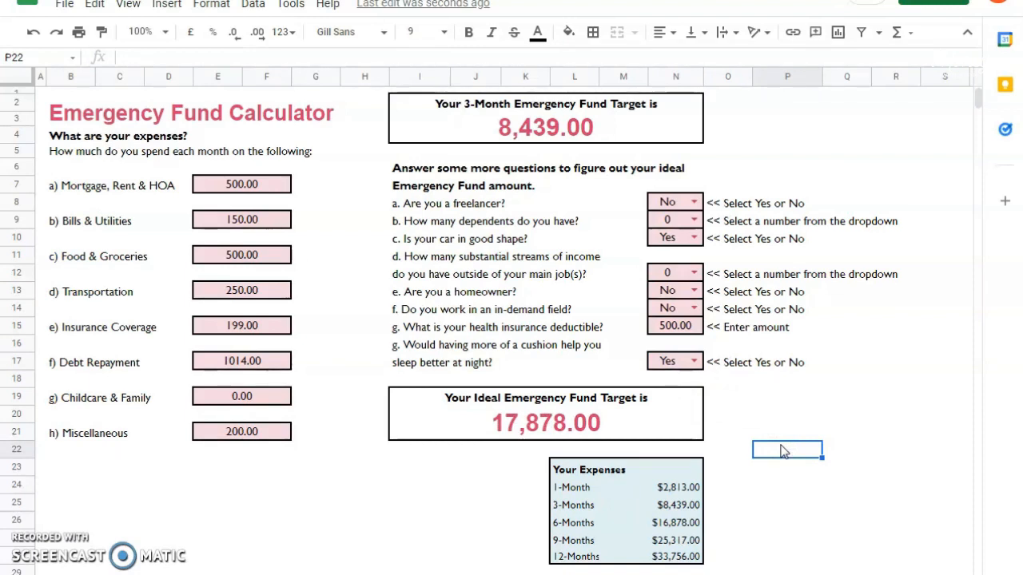
{"action": "left_click", "coordinate": [775, 446]}
Step: Change both the Bills & Utilities and the Insurance Coverage expenses to 200
{"action": "left_click", "coordinate": [250, 221]}
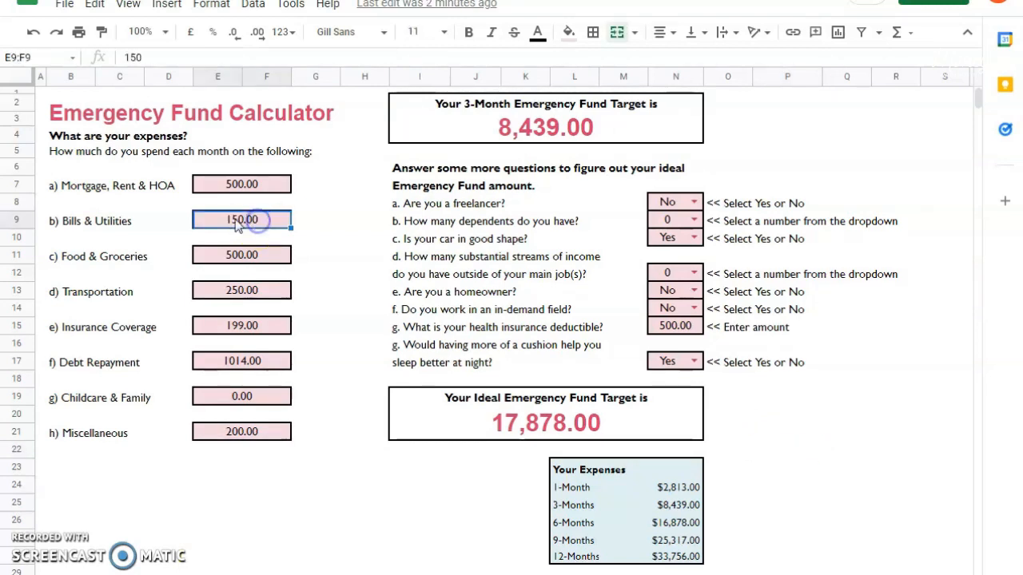
{"action": "type", "text": "2"}
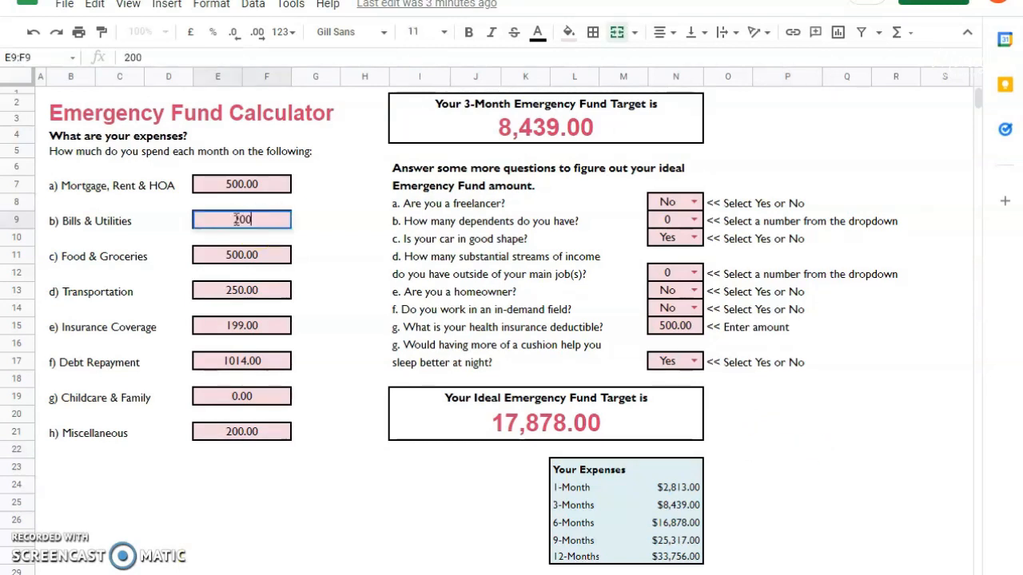
{"action": "left_click", "coordinate": [249, 328]}
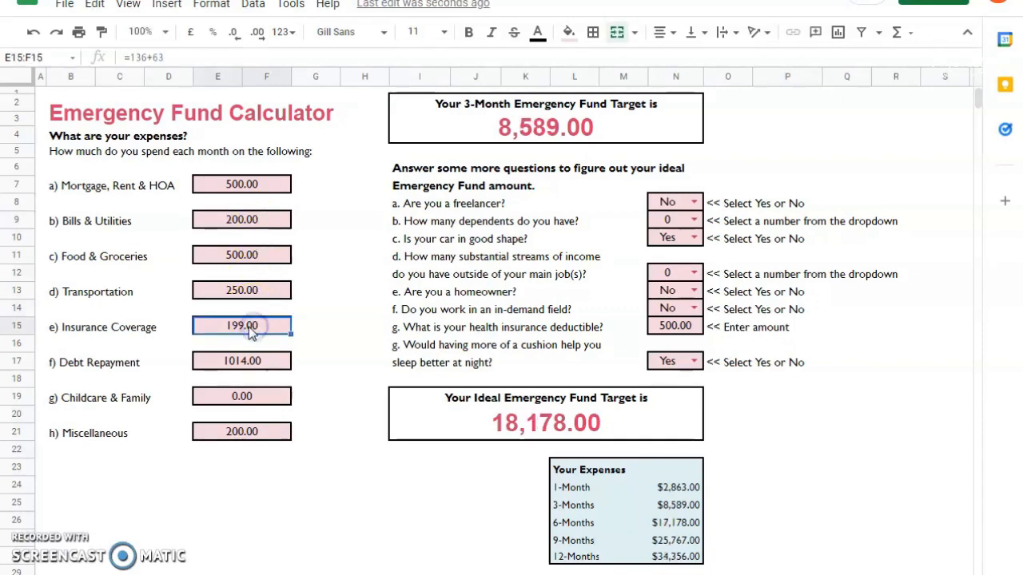
{"action": "type", "text": "200"}
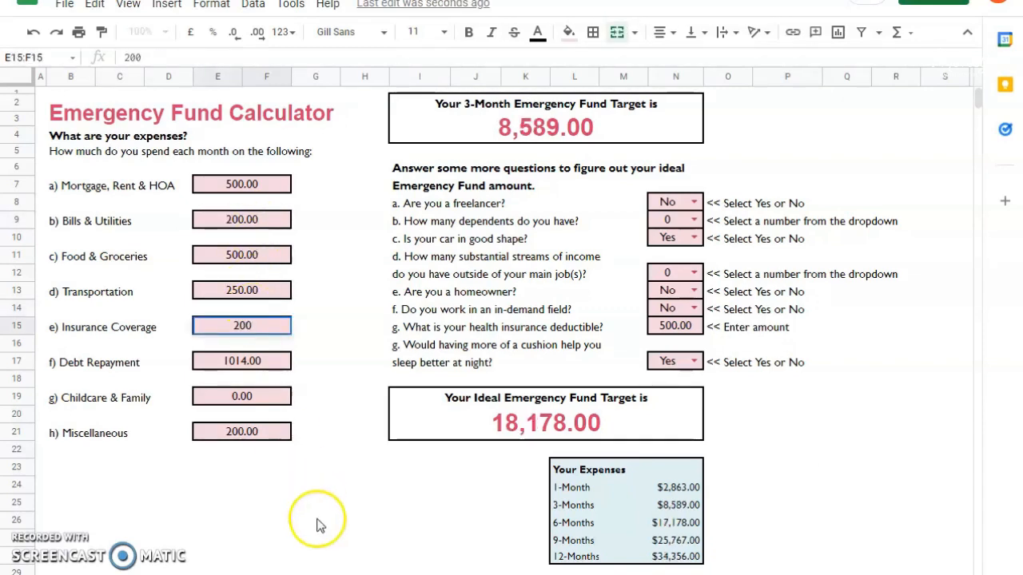
{"action": "left_click", "coordinate": [316, 521]}
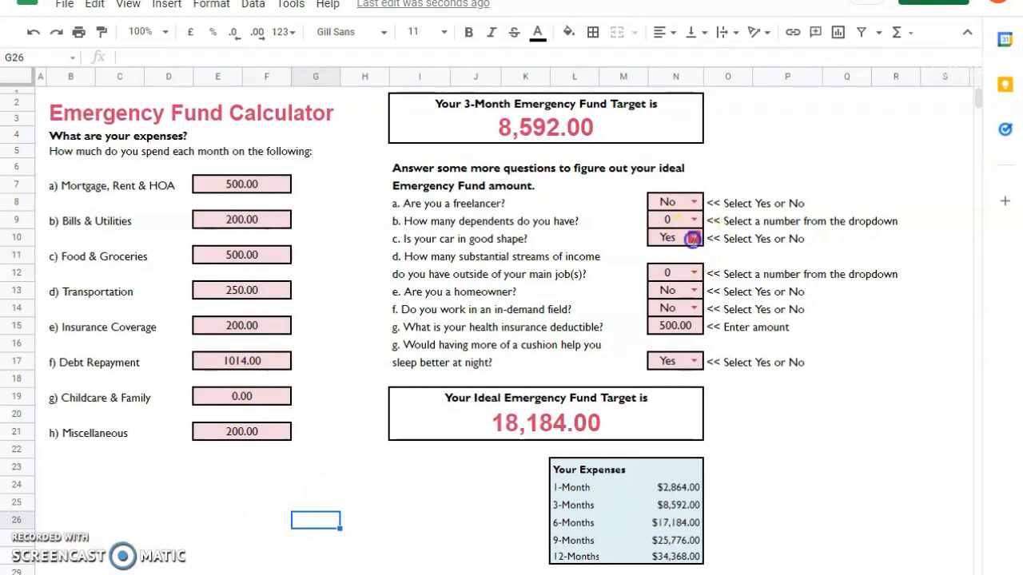
{"action": "left_click", "coordinate": [693, 238]}
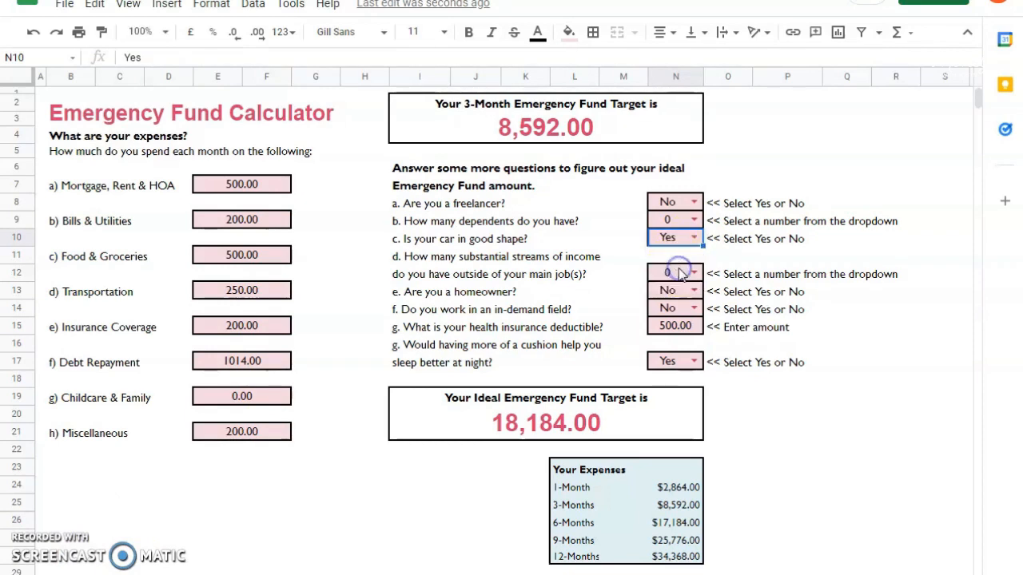
{"action": "left_click", "coordinate": [749, 388]}
{"action": "left_click", "coordinate": [729, 430]}
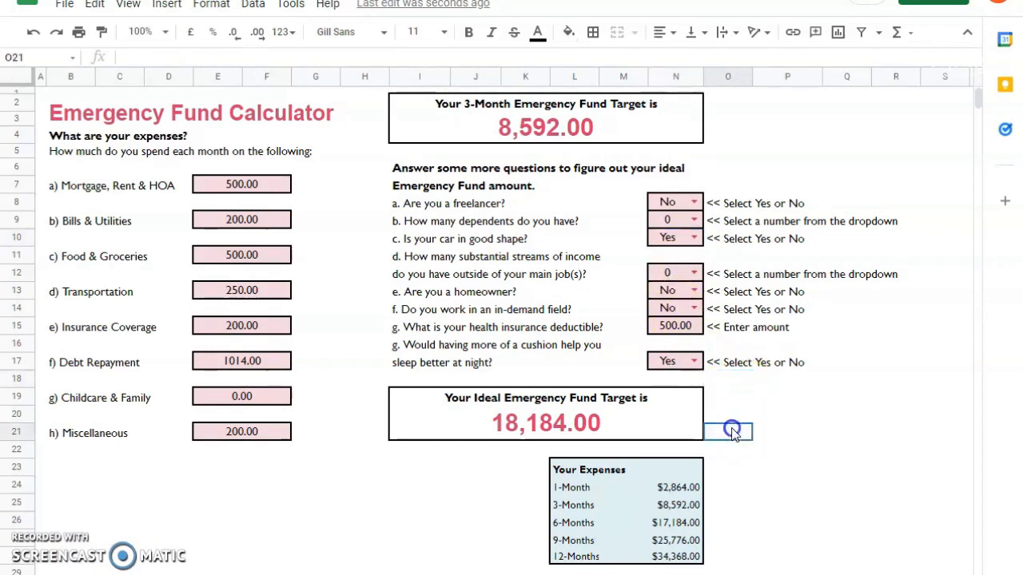
{"action": "left_click", "coordinate": [692, 364]}
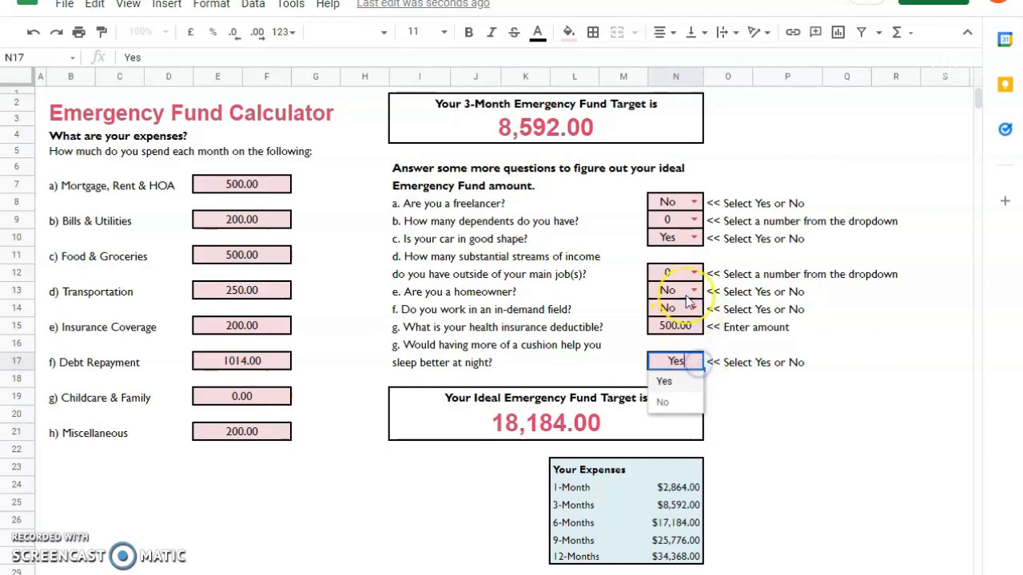
Step: Lower the Miscellaneous monthly expense to 100
{"action": "left_click", "coordinate": [253, 433]}
{"action": "type", "text": "100"}
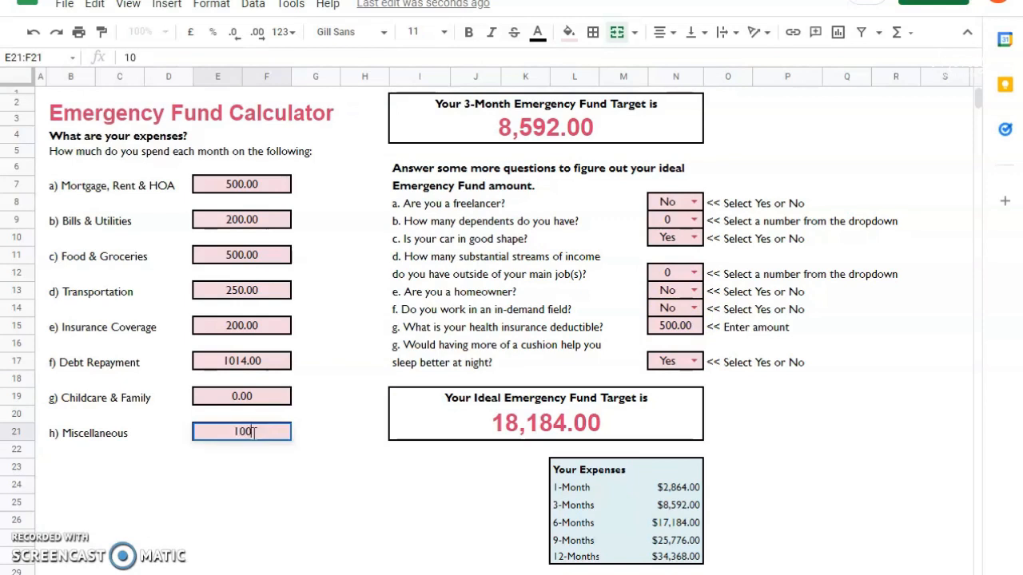
{"action": "key", "text": "Return"}
{"action": "left_click", "coordinate": [310, 226]}
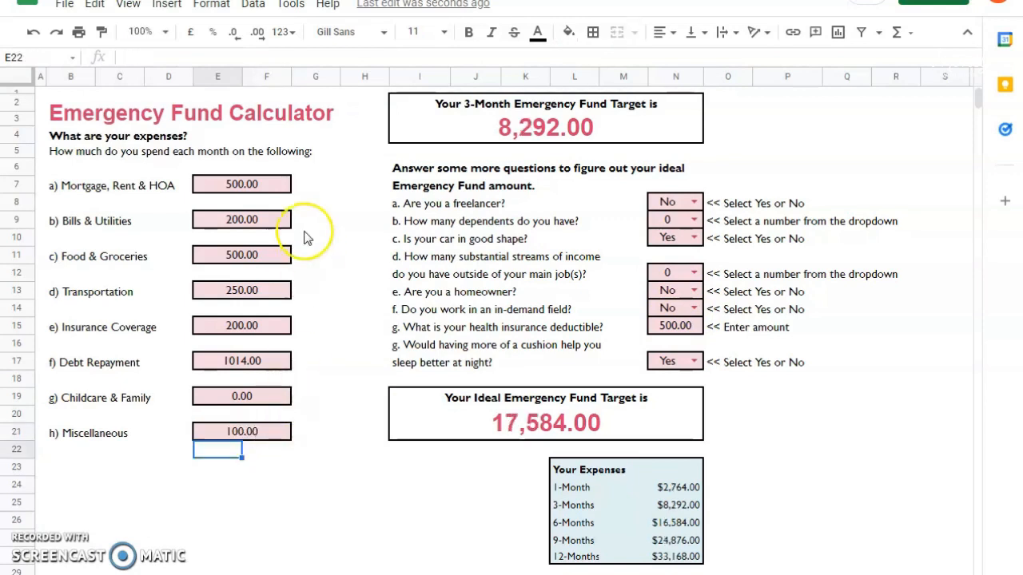
Step: Review the ideal emergency fund target, and change the answer on whether the car is in good shape to No
{"action": "left_click", "coordinate": [522, 432]}
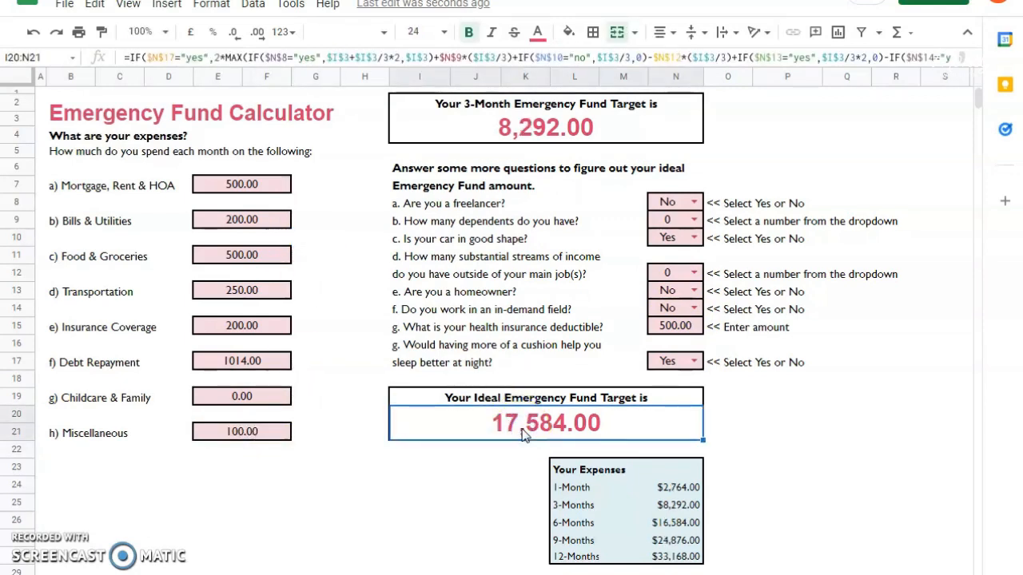
{"action": "left_click", "coordinate": [775, 417]}
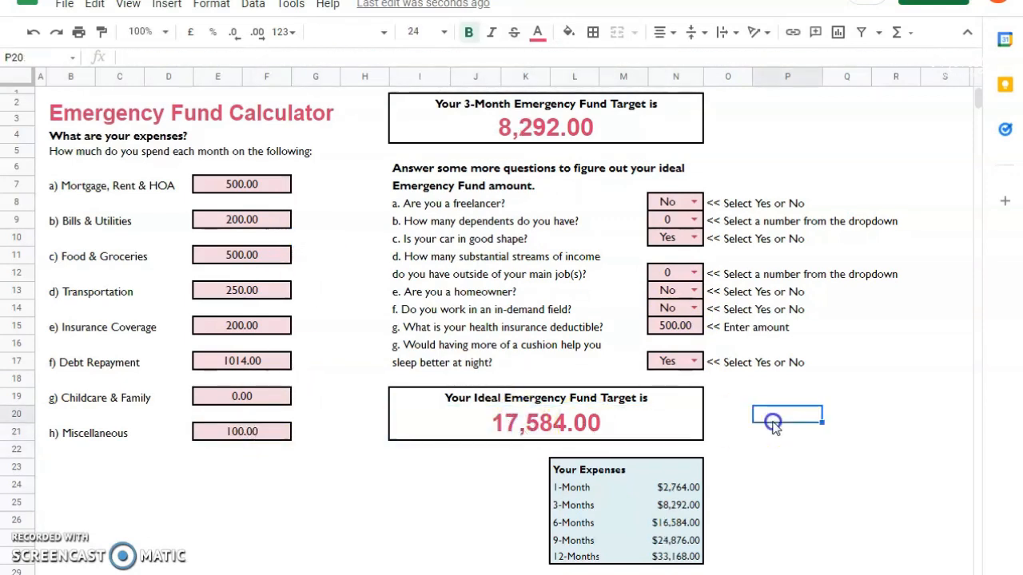
{"action": "left_click", "coordinate": [694, 293]}
{"action": "left_click", "coordinate": [695, 273]}
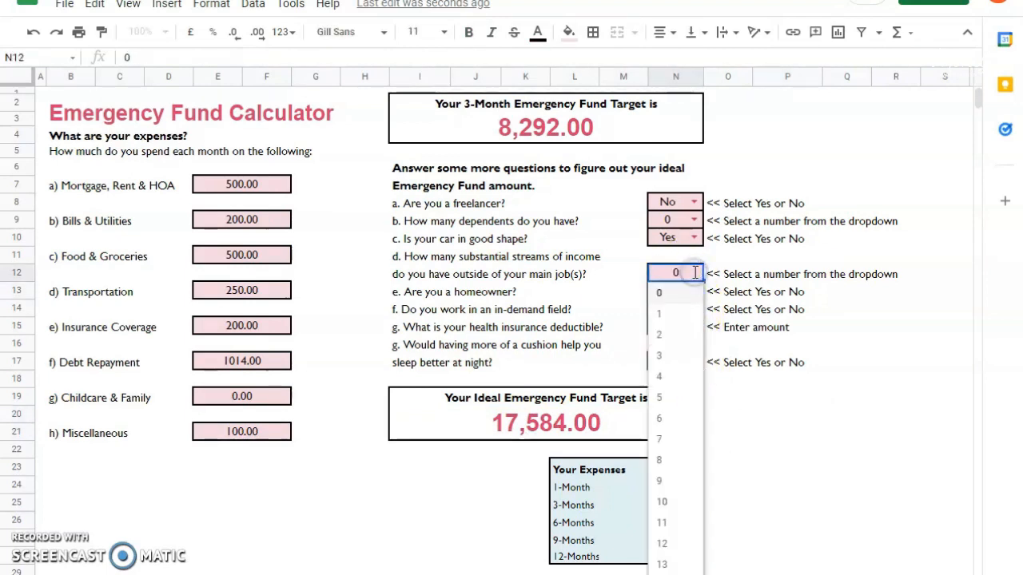
{"action": "left_click", "coordinate": [694, 238]}
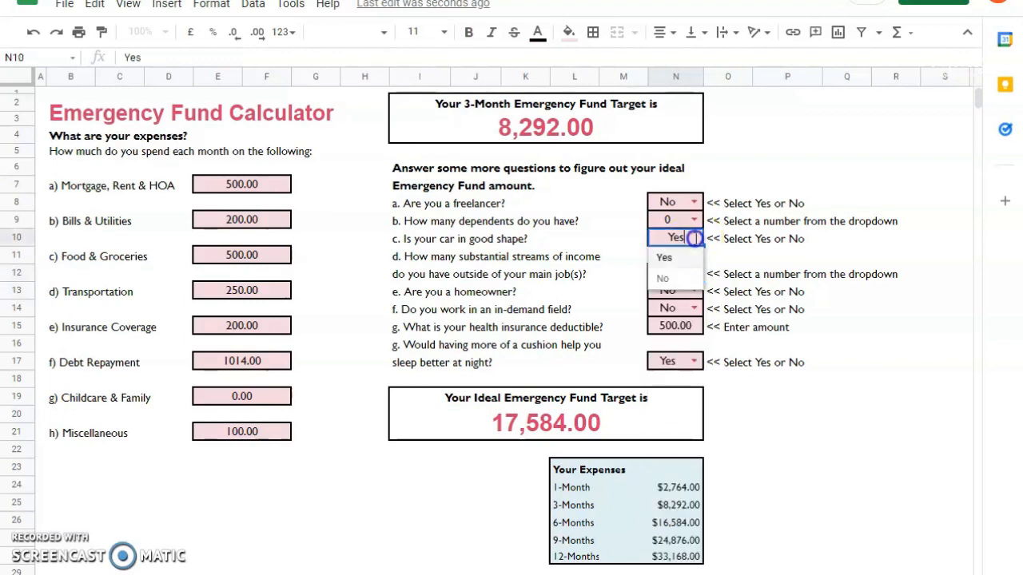
{"action": "left_click", "coordinate": [680, 277]}
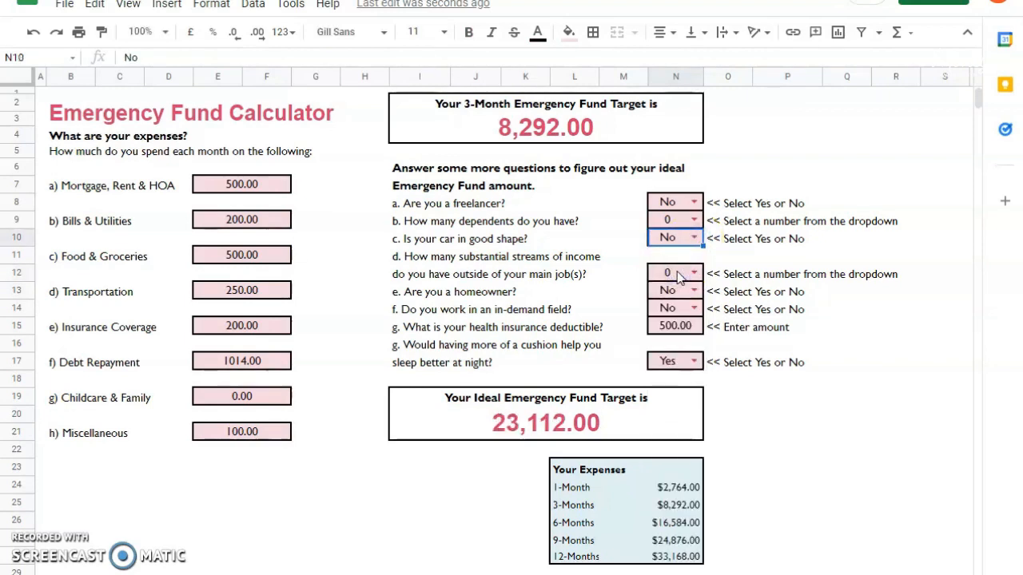
{"action": "left_click", "coordinate": [735, 380]}
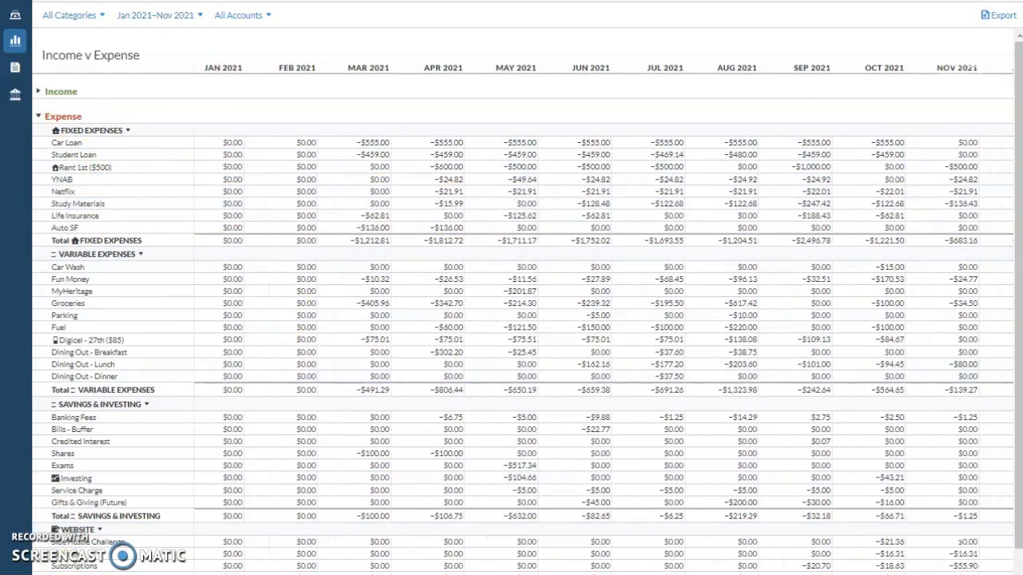
Step: Examine YNAB's Income v Expense report for Jan–Nov 2021, comparing monthly spending, averages and totals across the fixed, variable and other expense categories
{"action": "scroll", "coordinate": [518, 318], "scroll_direction": "right", "scroll_amount": 3}
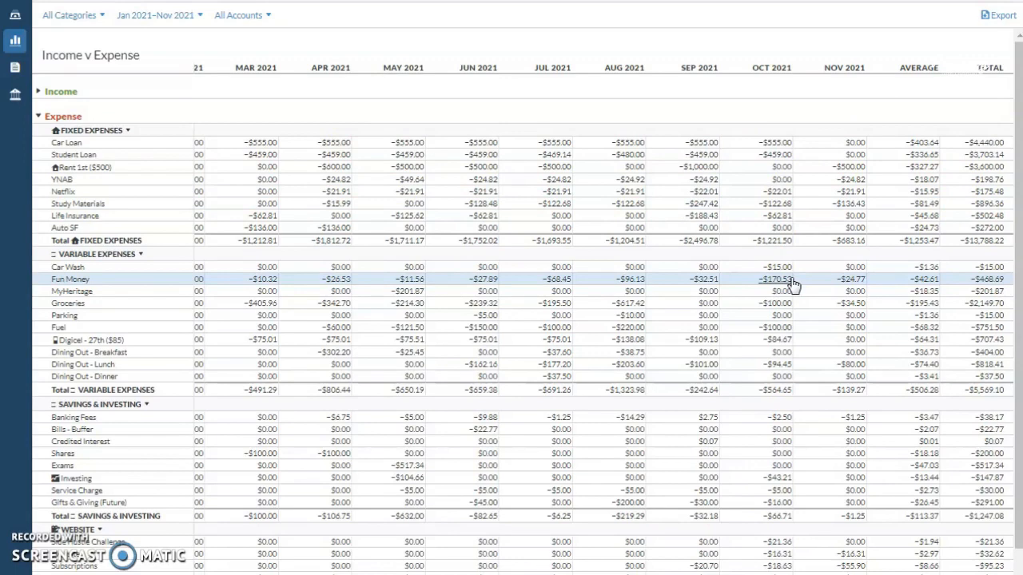
{"action": "scroll", "coordinate": [218, 295], "scroll_direction": "down", "scroll_amount": 2}
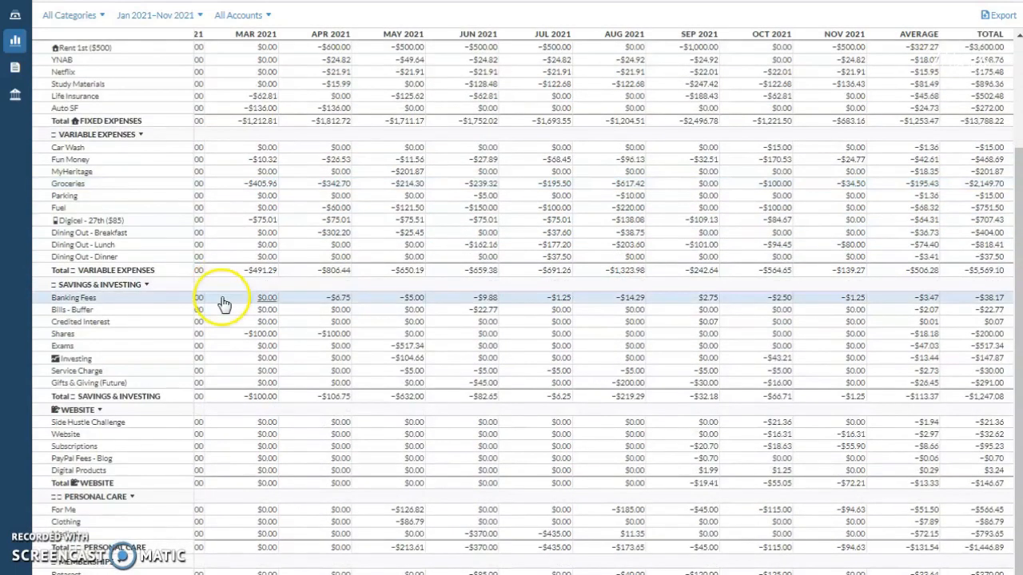
{"action": "scroll", "coordinate": [225, 320], "scroll_direction": "up", "scroll_amount": 2}
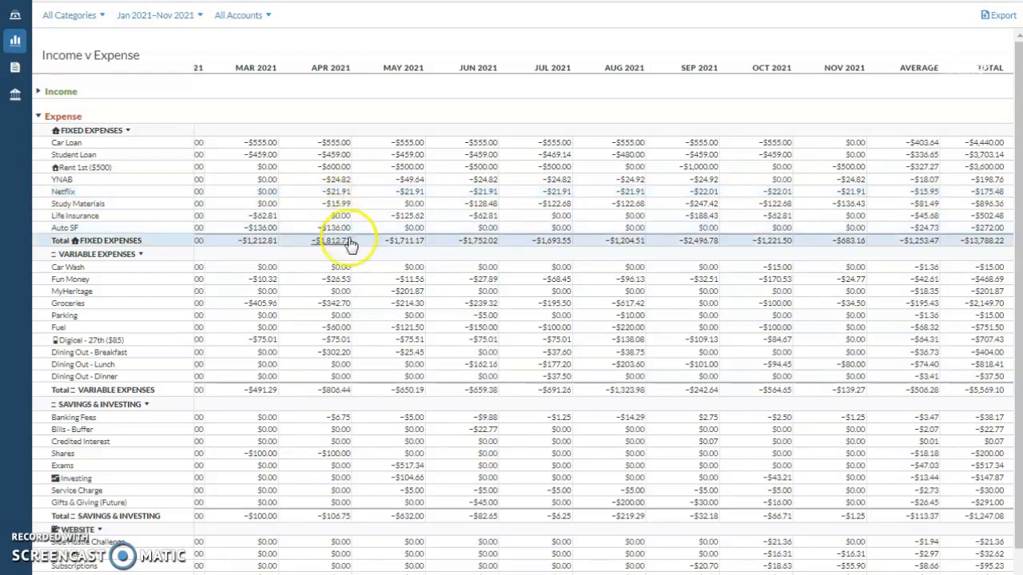
{"action": "scroll", "coordinate": [365, 285], "scroll_direction": "down", "scroll_amount": 3}
{"action": "scroll", "coordinate": [376, 312], "scroll_direction": "up", "scroll_amount": 3}
{"action": "scroll", "coordinate": [371, 336], "scroll_direction": "down", "scroll_amount": 3}
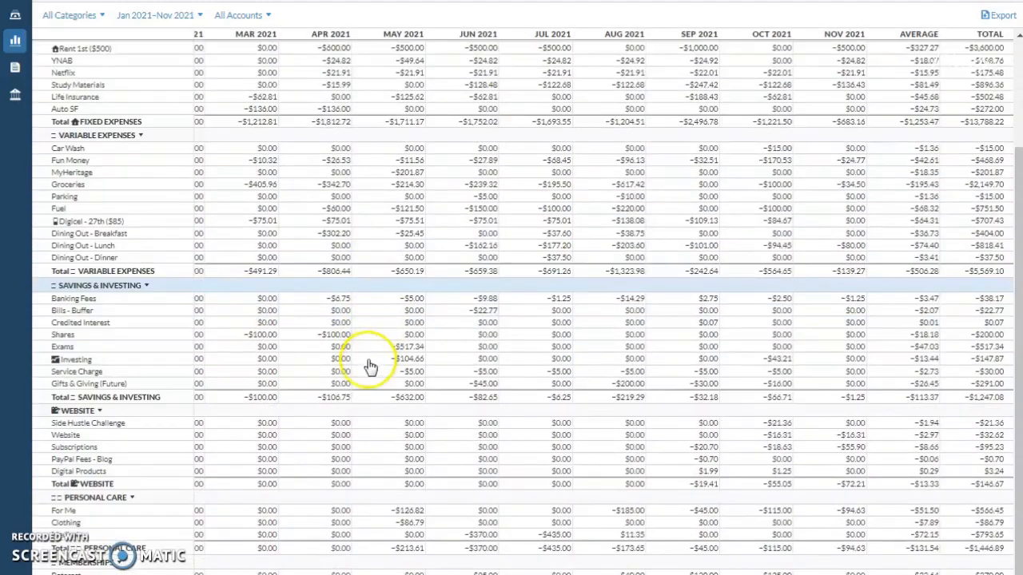
{"action": "scroll", "coordinate": [697, 521], "scroll_direction": "up", "scroll_amount": 2}
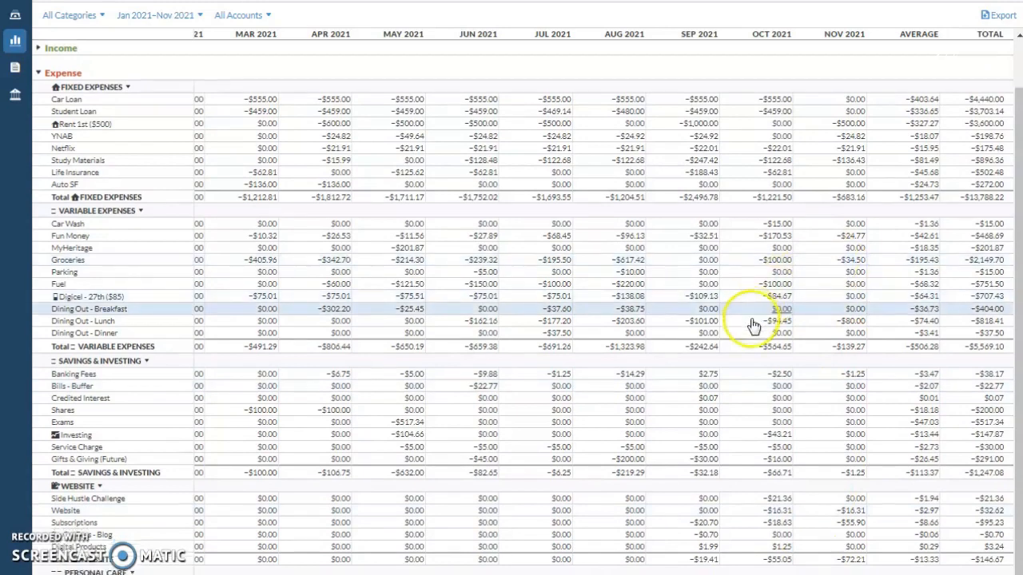
{"action": "scroll", "coordinate": [751, 325], "scroll_direction": "down", "scroll_amount": 2}
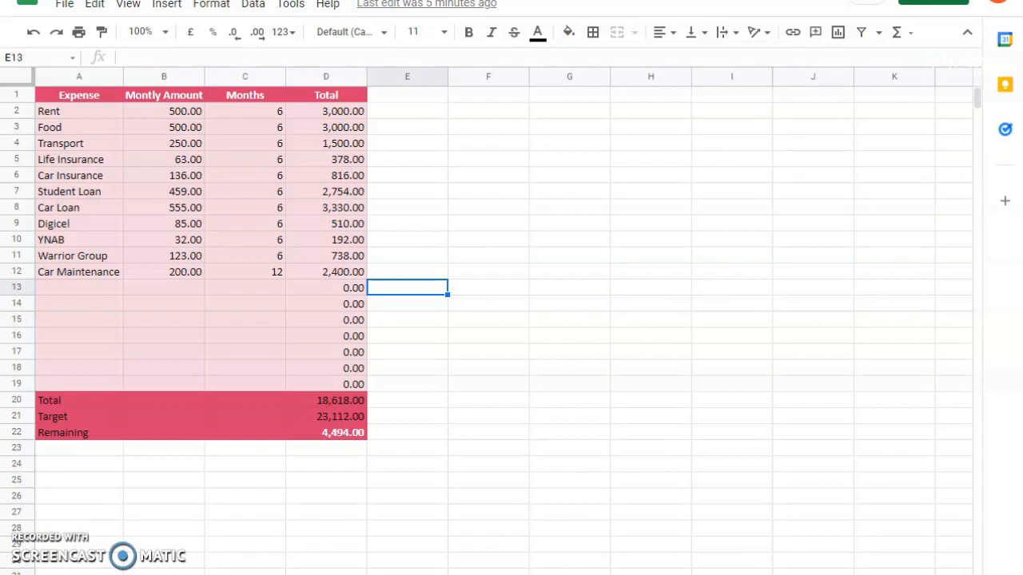
Step: In the Google Sheets expense breakdown, examine the monthly amounts, months and totals for the expenses from Rent to Car Maintenance
{"action": "left_click", "coordinate": [86, 109]}
{"action": "left_click", "coordinate": [242, 122]}
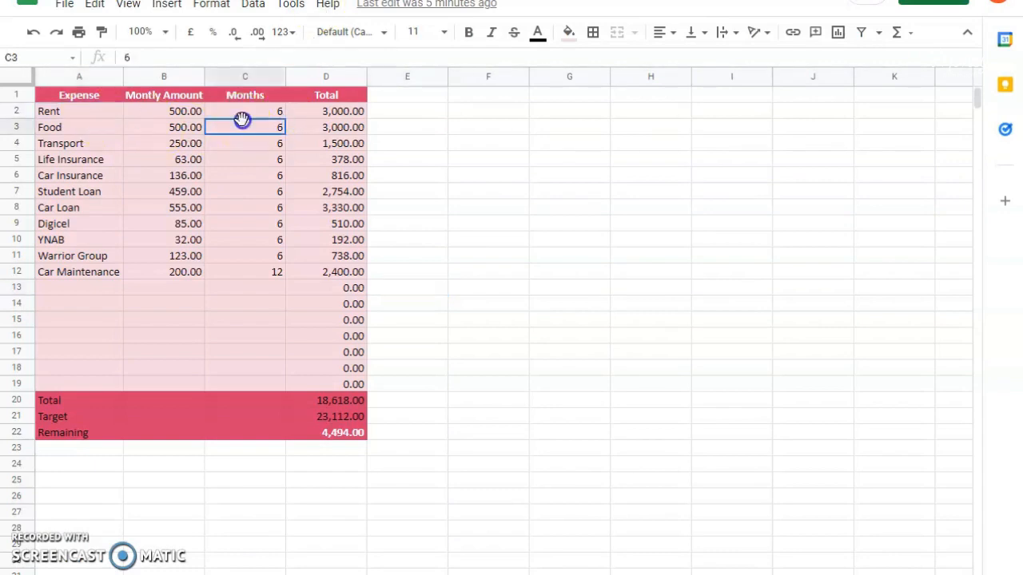
{"action": "left_click", "coordinate": [313, 115]}
{"action": "left_click", "coordinate": [352, 273]}
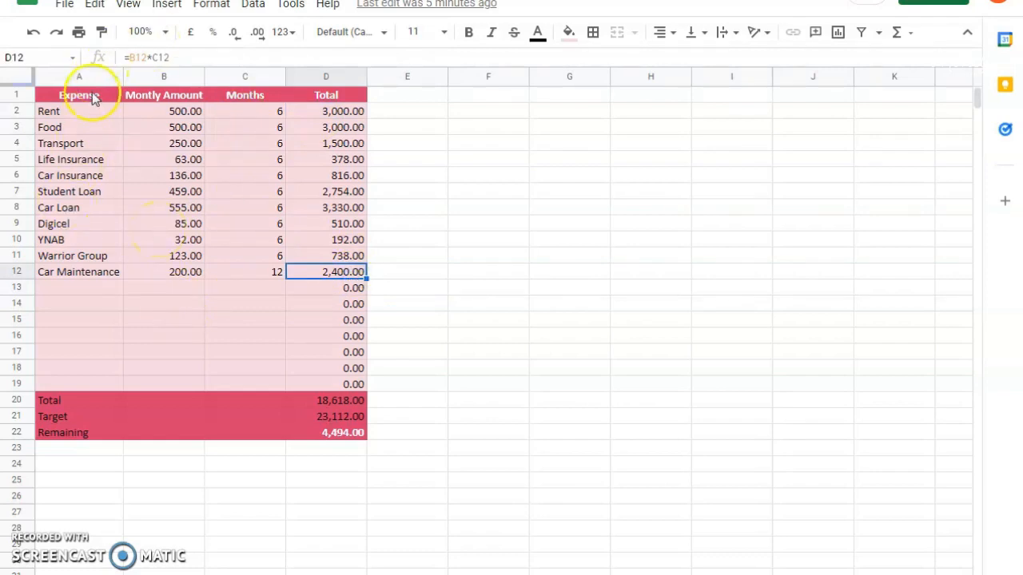
{"action": "left_click_drag", "start_coordinate": [87, 114], "coordinate": [342, 259]}
{"action": "left_click", "coordinate": [249, 242]}
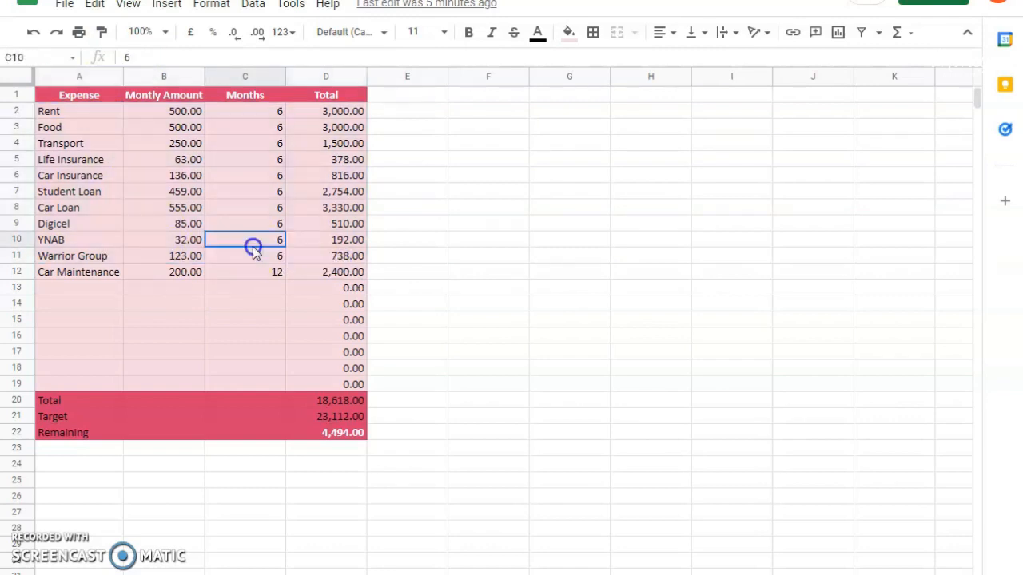
{"action": "left_click", "coordinate": [273, 111]}
{"action": "left_click", "coordinate": [273, 191]}
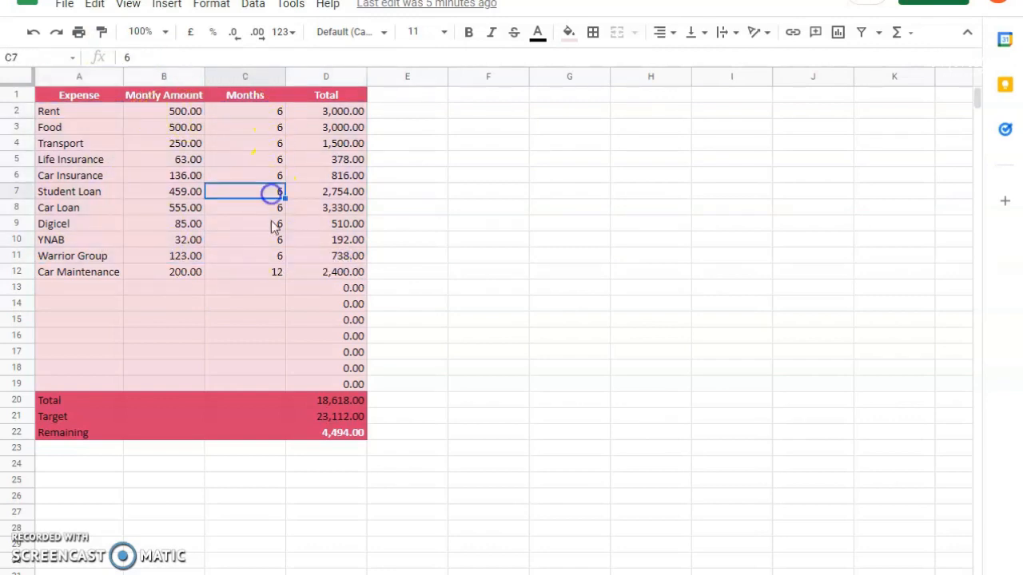
{"action": "left_click", "coordinate": [265, 240]}
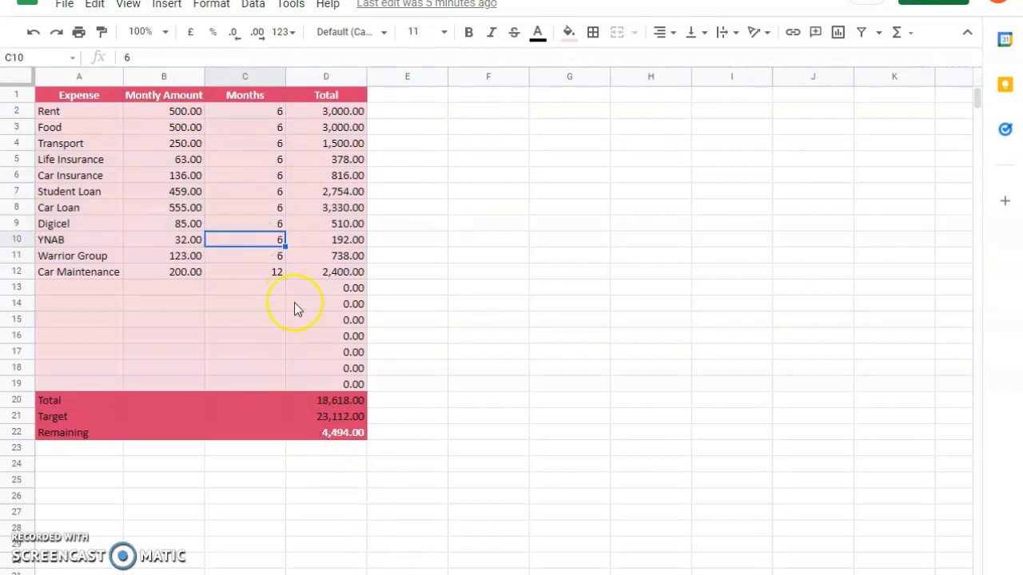
Step: Examine how the Remaining and Target amounts are calculated and compare them with the listed essential expenses
{"action": "left_click", "coordinate": [371, 434]}
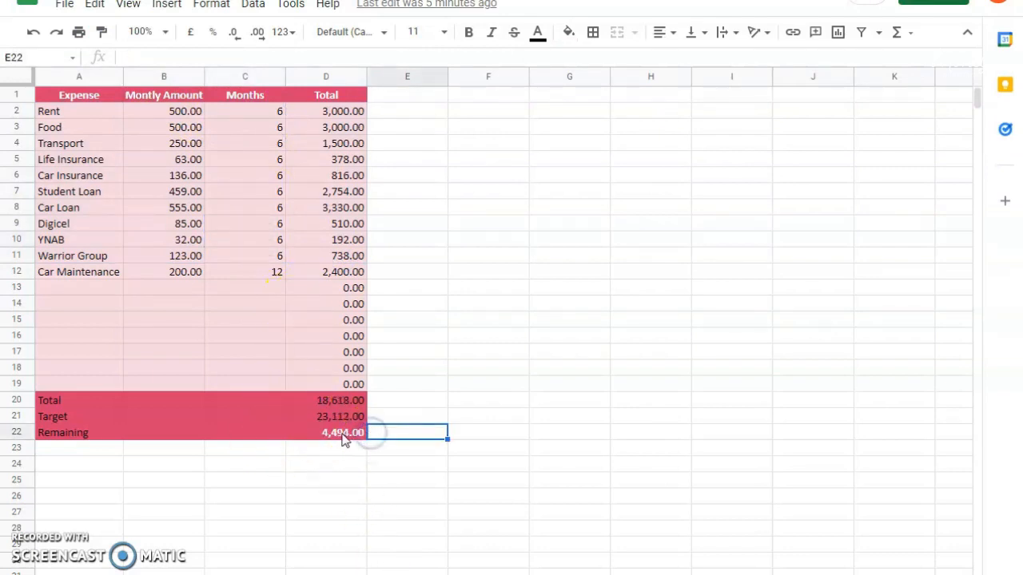
{"action": "left_click", "coordinate": [339, 436]}
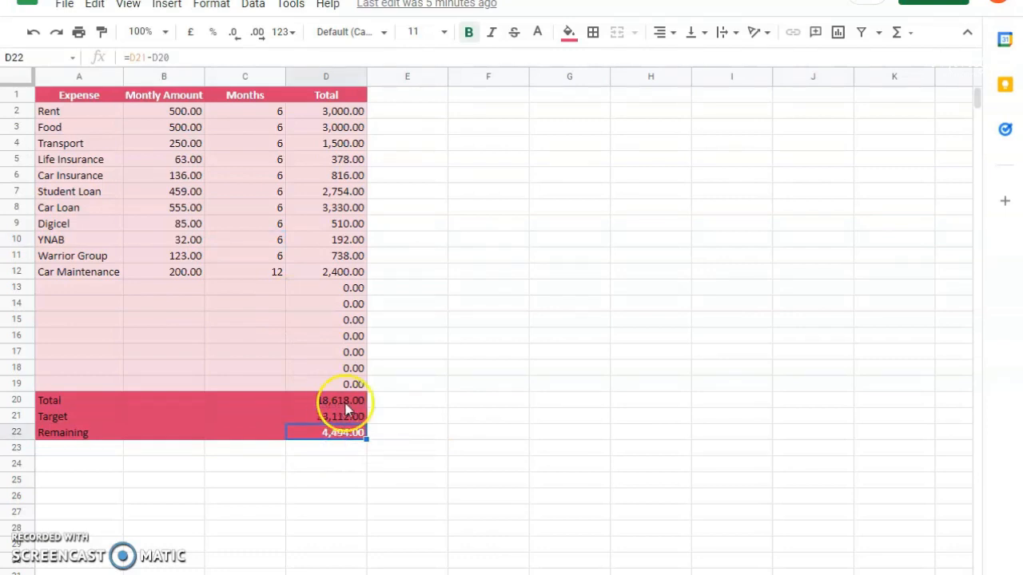
{"action": "left_click", "coordinate": [348, 416]}
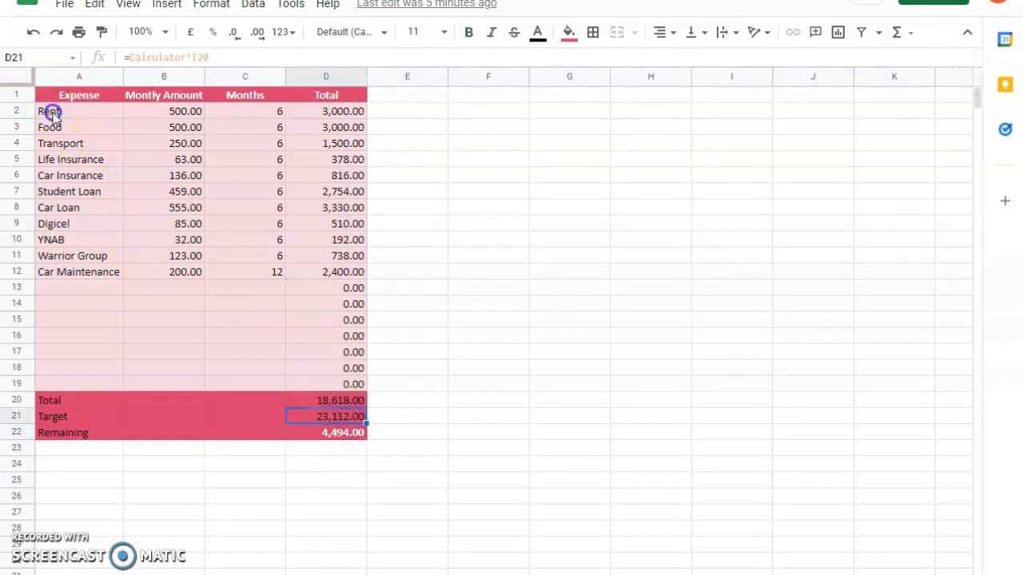
{"action": "left_click_drag", "start_coordinate": [51, 111], "coordinate": [356, 280]}
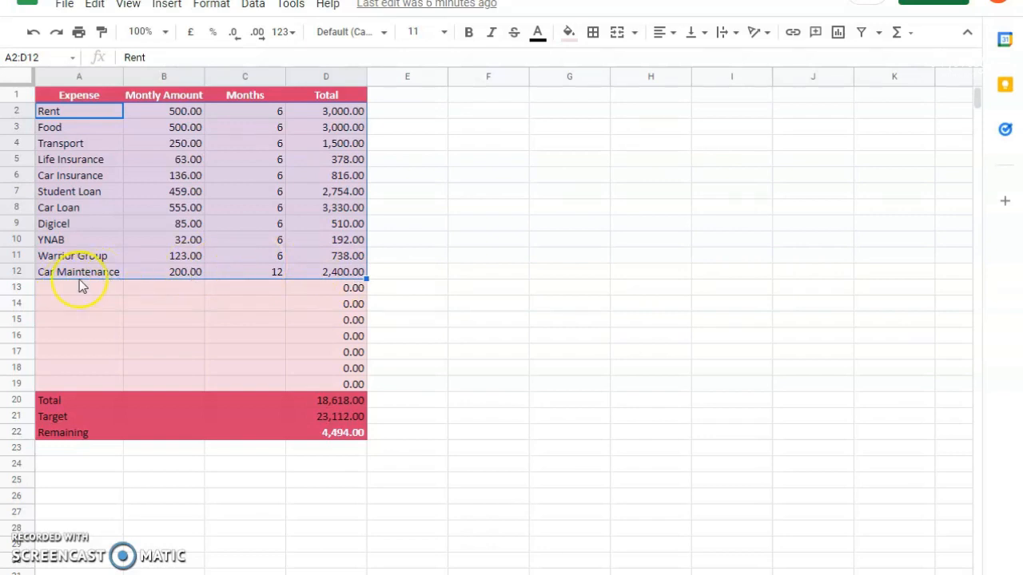
{"action": "left_click", "coordinate": [338, 174]}
{"action": "left_click", "coordinate": [406, 255]}
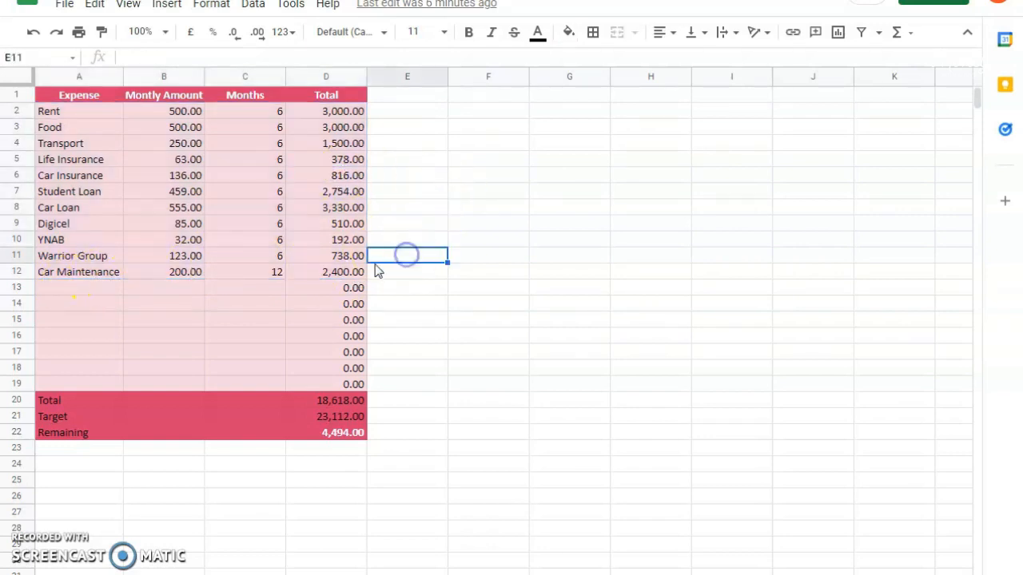
{"action": "left_click", "coordinate": [343, 272]}
{"action": "left_click_drag", "start_coordinate": [72, 113], "coordinate": [343, 272]}
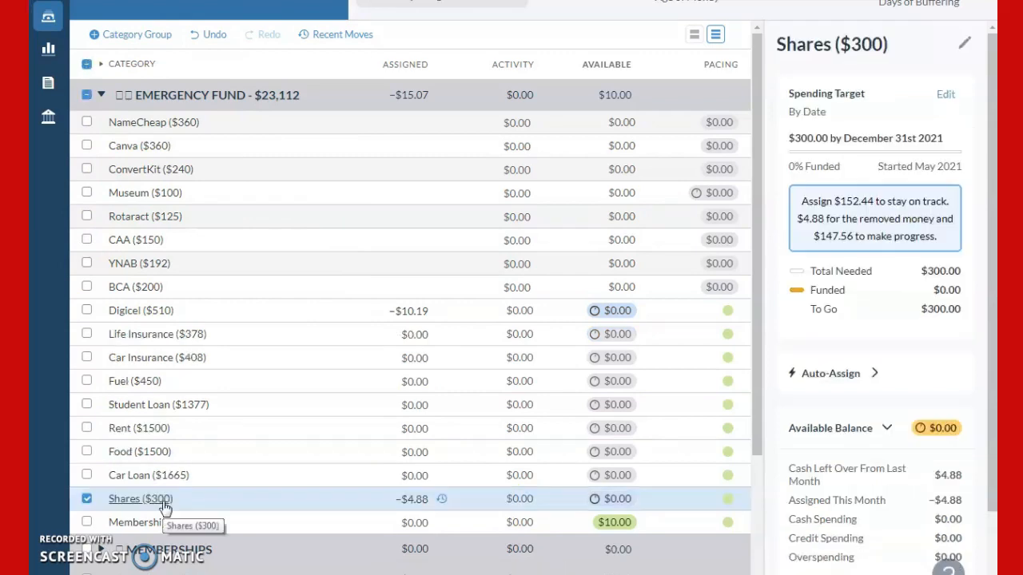
Step: In the YNAB budget, rename the Shares ($300) category as "DNU - Shares ($300)"
{"action": "left_click", "coordinate": [163, 502]}
{"action": "left_click", "coordinate": [136, 539]}
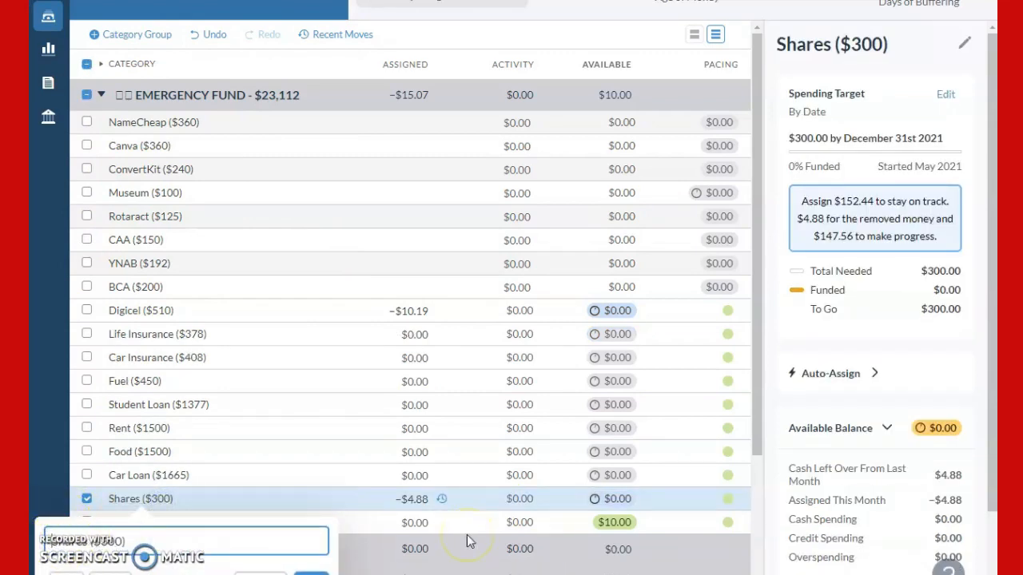
{"action": "type", "text": "DNC -"}
{"action": "key", "text": "BackSpace"}
{"action": "key", "text": "BackSpace"}
{"action": "key", "text": "BackSpace"}
{"action": "key", "text": "BackSpace"}
{"action": "key", "text": "BackSpace"}
{"action": "key", "text": "BackSpace"}
{"action": "key", "text": "BackSpace"}
{"action": "key", "text": "BackSpace"}
{"action": "type", "text": "DNC -"}
{"action": "key", "text": "Return"}
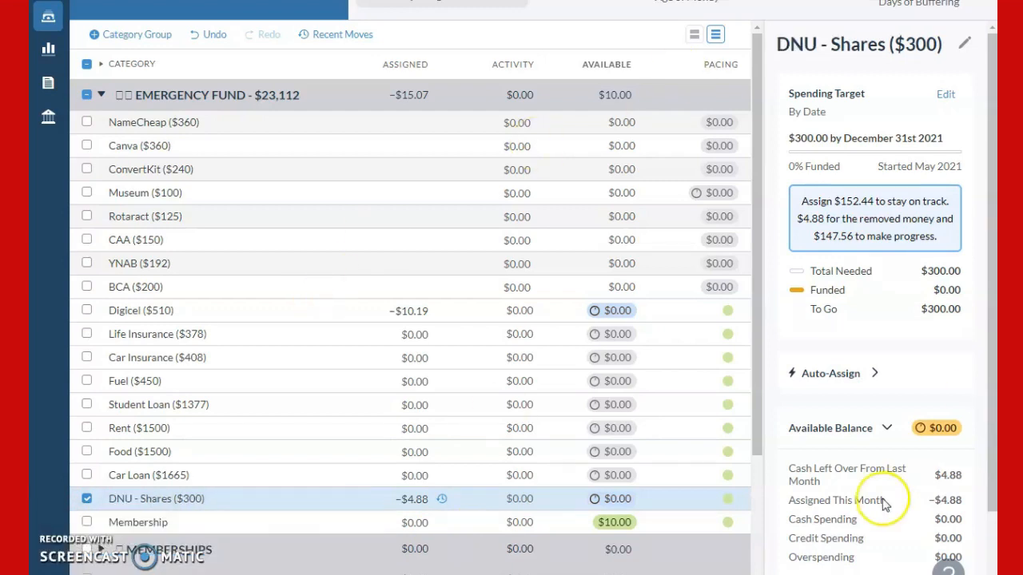
Step: Add a category named "Creative Fabrica ($720)" to the Emergency Fund group, taking the amount from the expense table
{"action": "key", "text": "alt+Tab"}
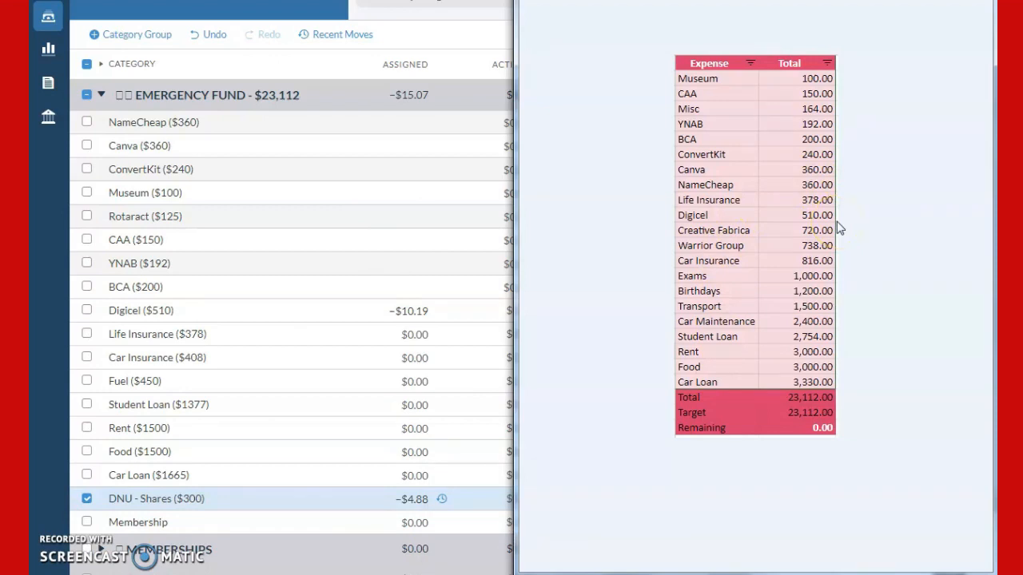
{"action": "left_click", "coordinate": [308, 93]}
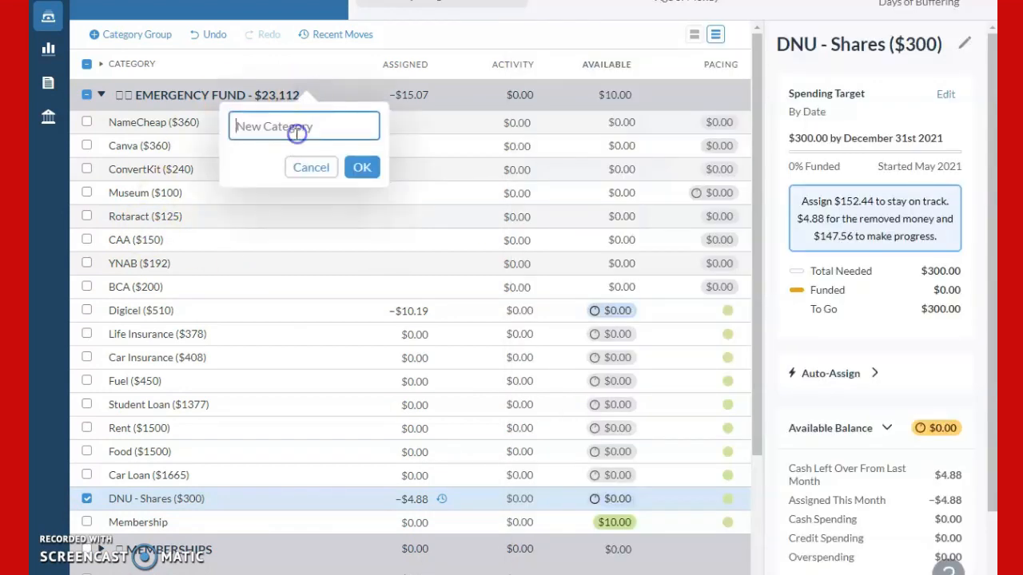
{"action": "type", "text": "cREATIV"}
{"action": "key", "text": "ctrl+a"}
{"action": "key", "text": "BackSpace"}
{"action": "type", "text": "Creative fabrica"}
{"action": "left_click", "coordinate": [289, 126]}
{"action": "key", "text": "BackSpace"}
{"action": "type", "text": "F"}
{"action": "left_click", "coordinate": [336, 128]}
{"action": "key", "text": "alt+Tab"}
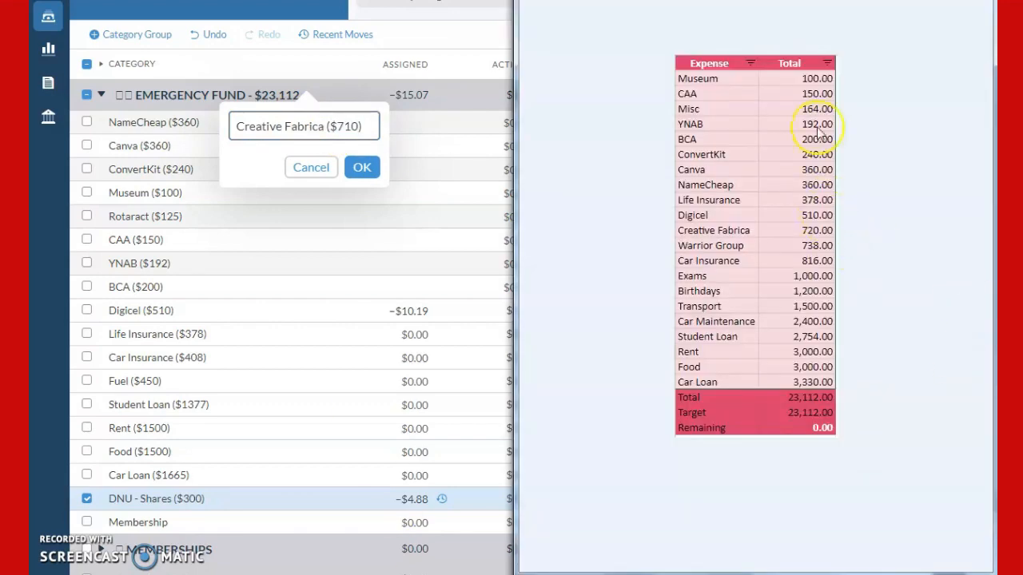
{"action": "left_click", "coordinate": [351, 127]}
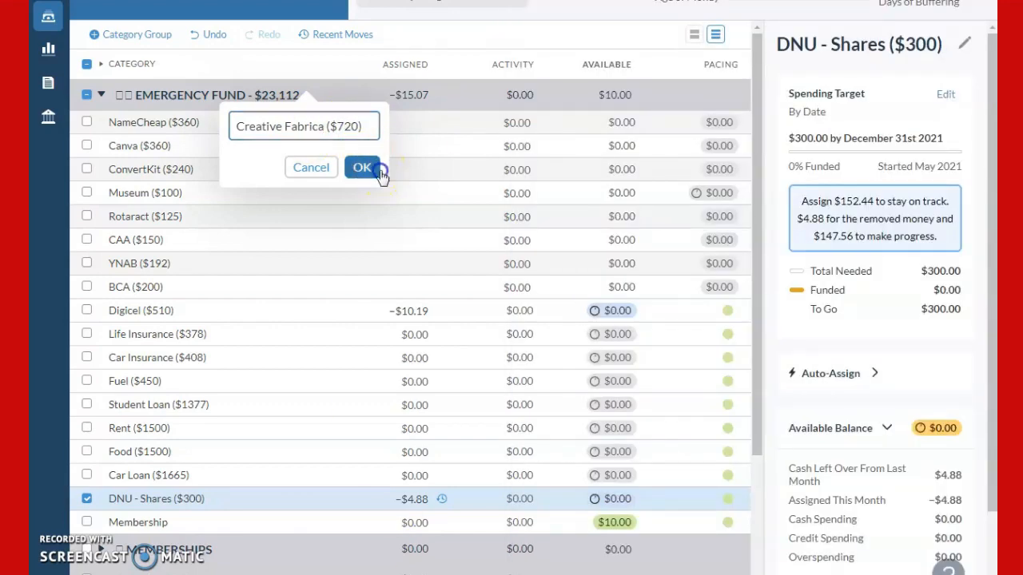
{"action": "left_click", "coordinate": [361, 167]}
Step: Add a category named "Warrior Group ($738)" to the Emergency Fund group, taking the amount from the expense table
{"action": "key", "text": "alt+Tab"}
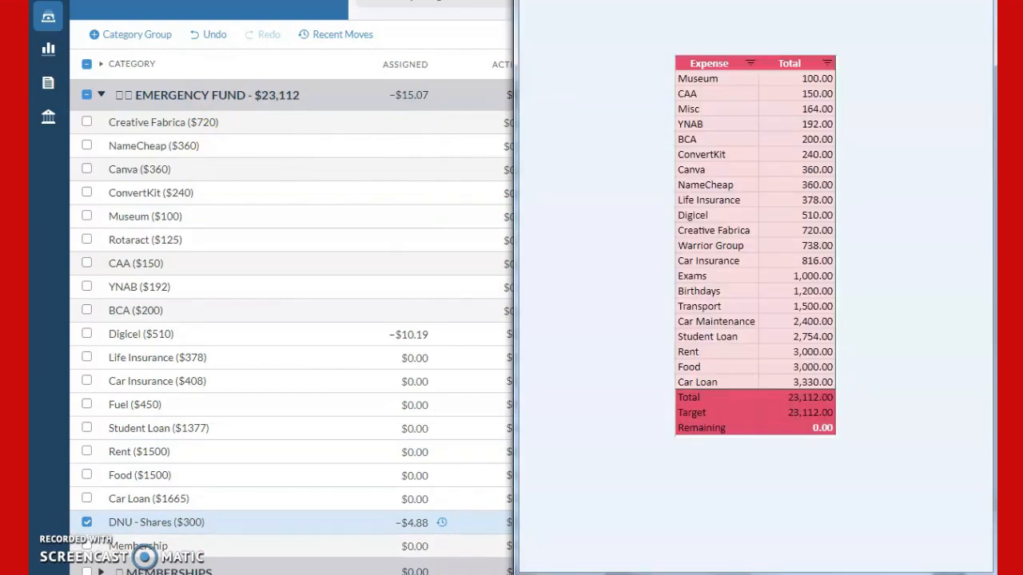
{"action": "left_click", "coordinate": [181, 192]}
{"action": "left_click", "coordinate": [305, 96]}
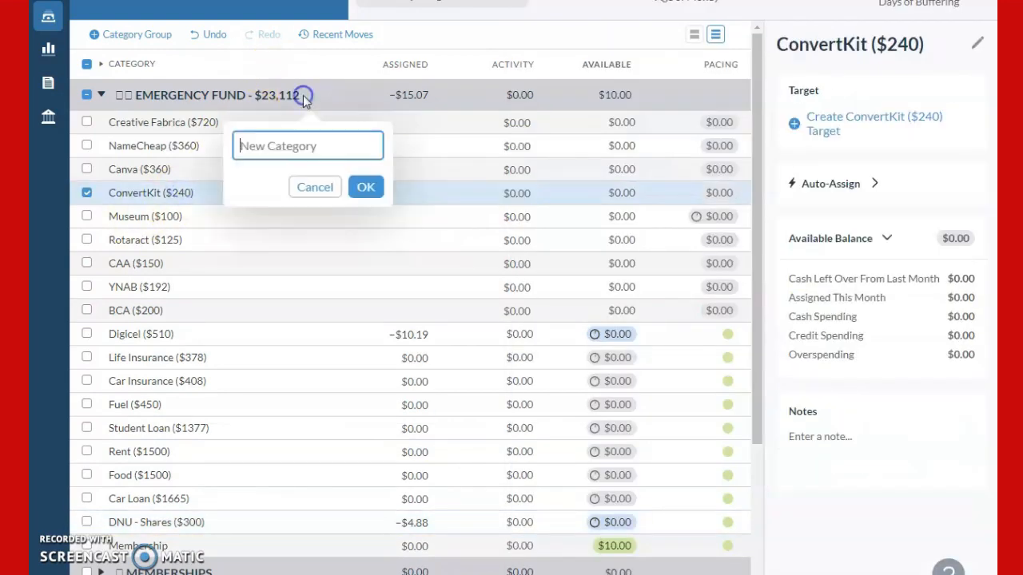
{"action": "left_click", "coordinate": [301, 148]}
{"action": "type", "text": "Warrior Group ("}
{"action": "key", "text": "alt+Tab"}
{"action": "left_click", "coordinate": [352, 144]}
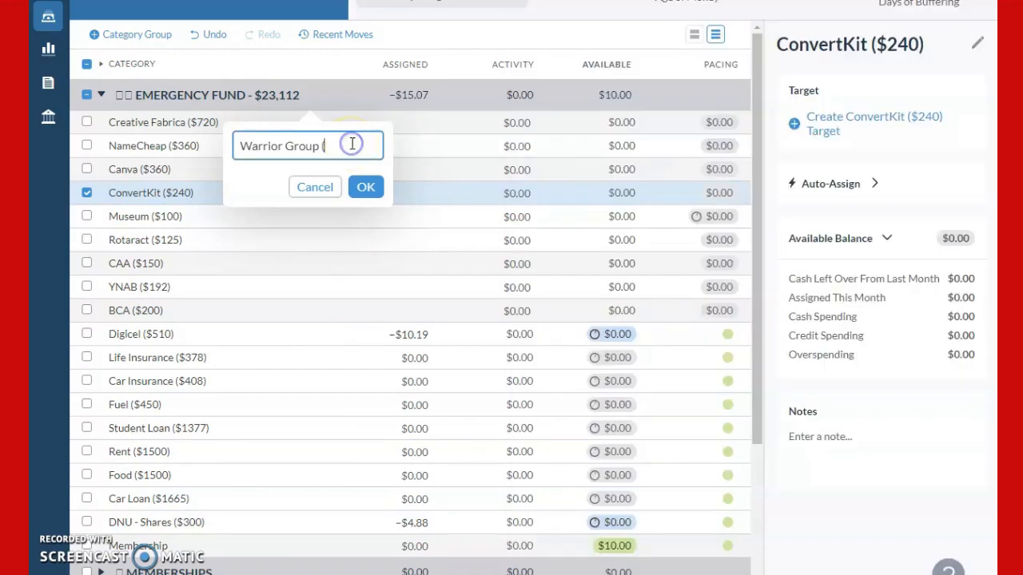
{"action": "left_click", "coordinate": [324, 145]}
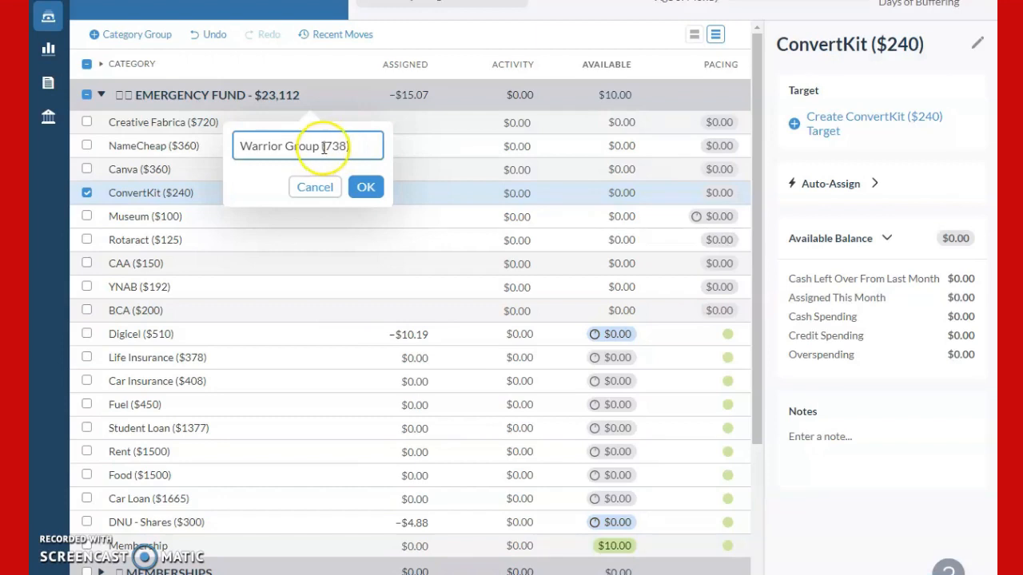
{"action": "type", "text": "$"}
{"action": "left_click", "coordinate": [361, 187]}
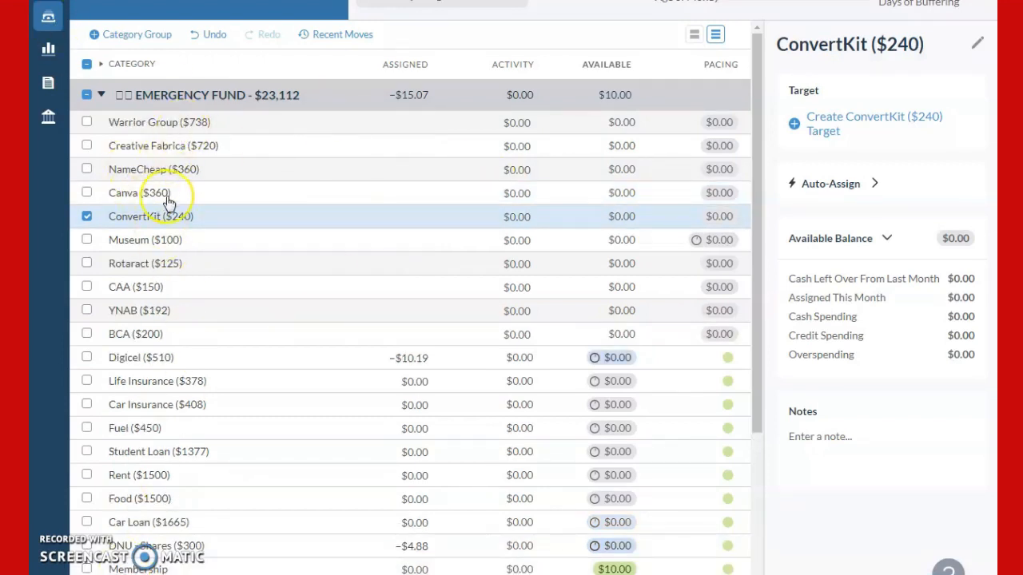
Step: Reorder the Emergency Fund categories by ascending amount, moving Life Insurance, ConvertKit, Canva, NameCheap, Creative Fabrica and Warrior Group into place
{"action": "left_click_drag", "start_coordinate": [167, 200], "coordinate": [187, 359]}
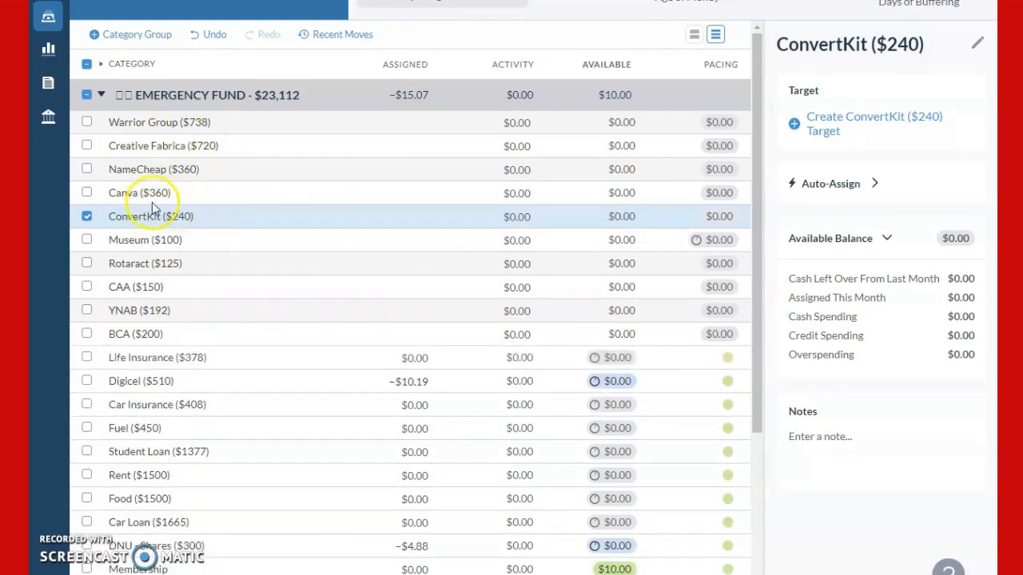
{"action": "left_click_drag", "start_coordinate": [185, 200], "coordinate": [187, 358]}
{"action": "left_click_drag", "start_coordinate": [180, 178], "coordinate": [171, 351]}
{"action": "left_click_drag", "start_coordinate": [192, 146], "coordinate": [183, 403]}
{"action": "left_click_drag", "start_coordinate": [200, 121], "coordinate": [194, 392]}
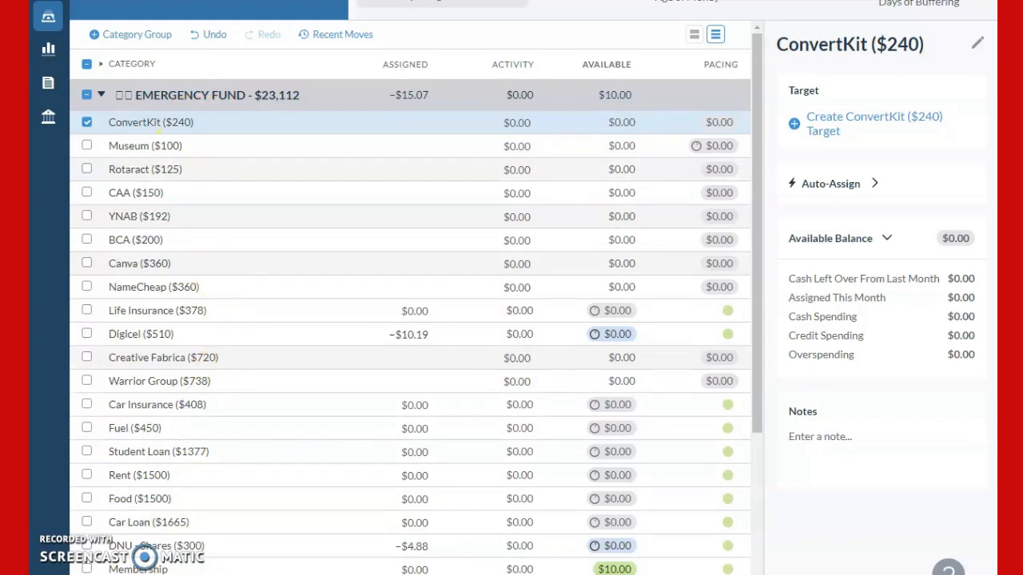
{"action": "left_click_drag", "start_coordinate": [163, 134], "coordinate": [221, 209]}
{"action": "scroll", "coordinate": [215, 252], "scroll_direction": "down", "scroll_amount": 2}
{"action": "scroll", "coordinate": [213, 252], "scroll_direction": "up", "scroll_amount": 2}
{"action": "scroll", "coordinate": [213, 252], "scroll_direction": "down", "scroll_amount": 2}
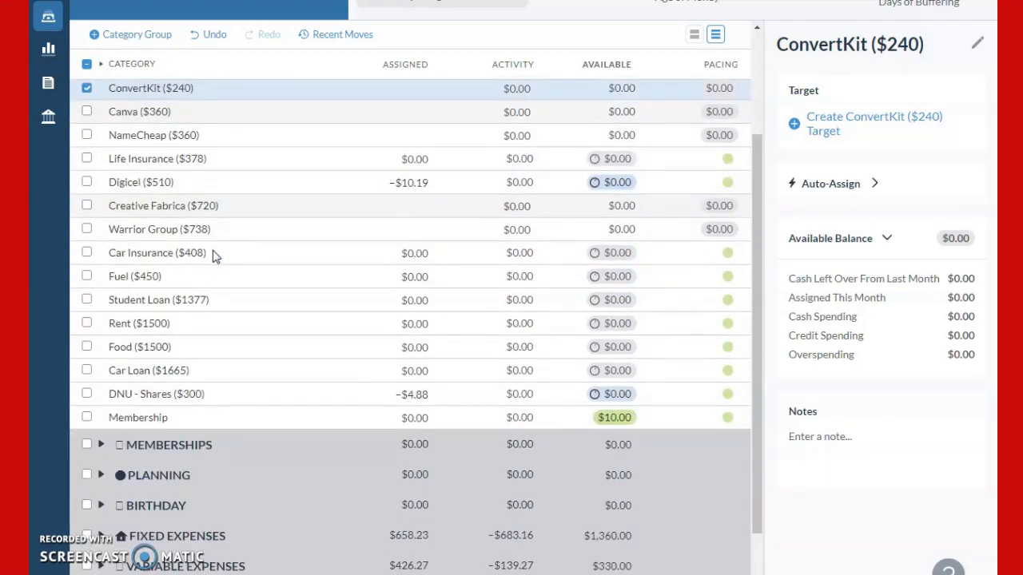
{"action": "scroll", "coordinate": [213, 252], "scroll_direction": "up", "scroll_amount": 2}
{"action": "scroll", "coordinate": [213, 256], "scroll_direction": "down", "scroll_amount": 2}
Step: Check the car insurance total in the expense table and rename the Car Insurance category as "Car Insurance ($816)"
{"action": "left_click", "coordinate": [229, 254]}
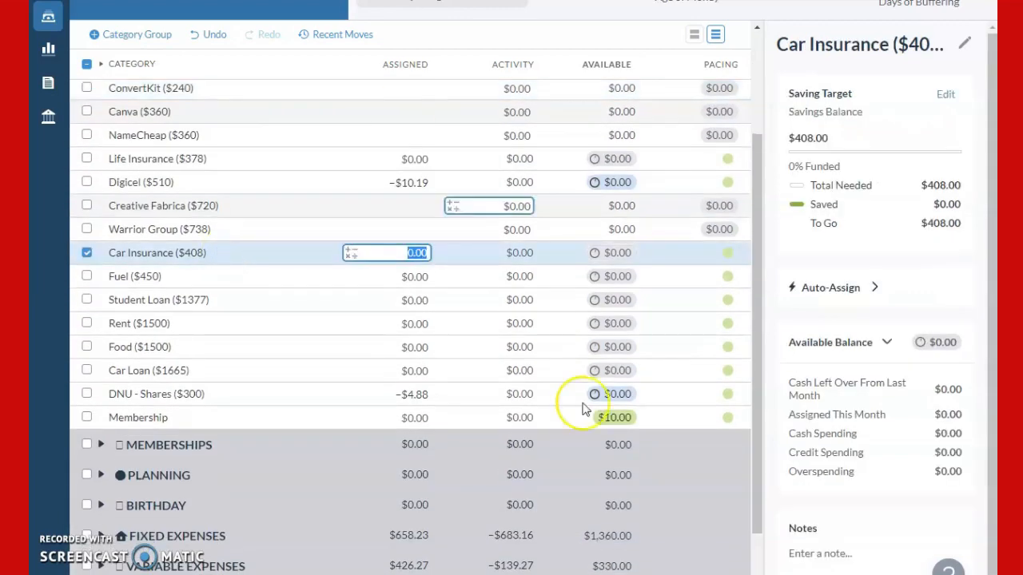
{"action": "key", "text": "alt+Tab"}
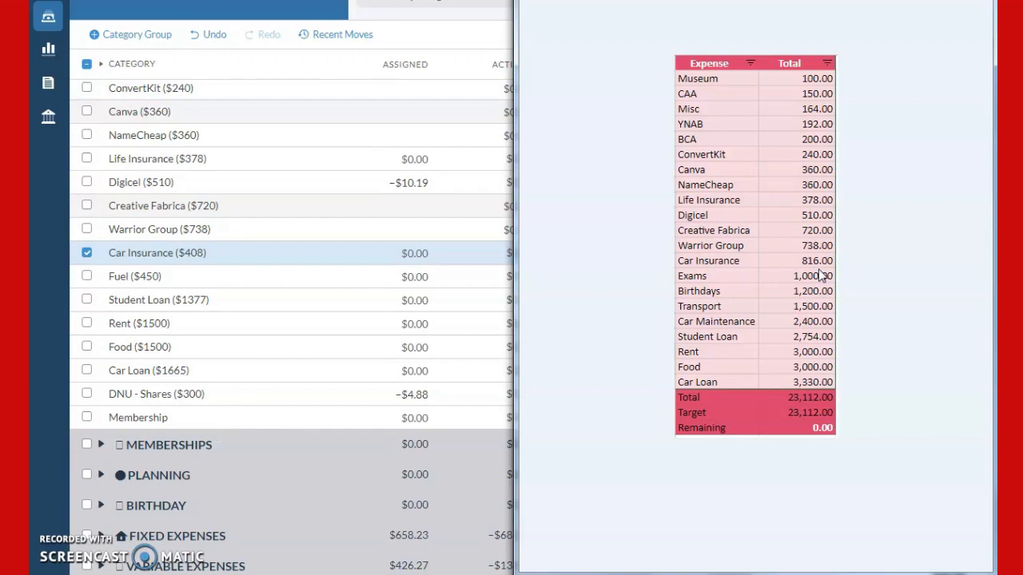
{"action": "left_click", "coordinate": [176, 254]}
{"action": "left_click_drag", "start_coordinate": [166, 296], "coordinate": [143, 299]}
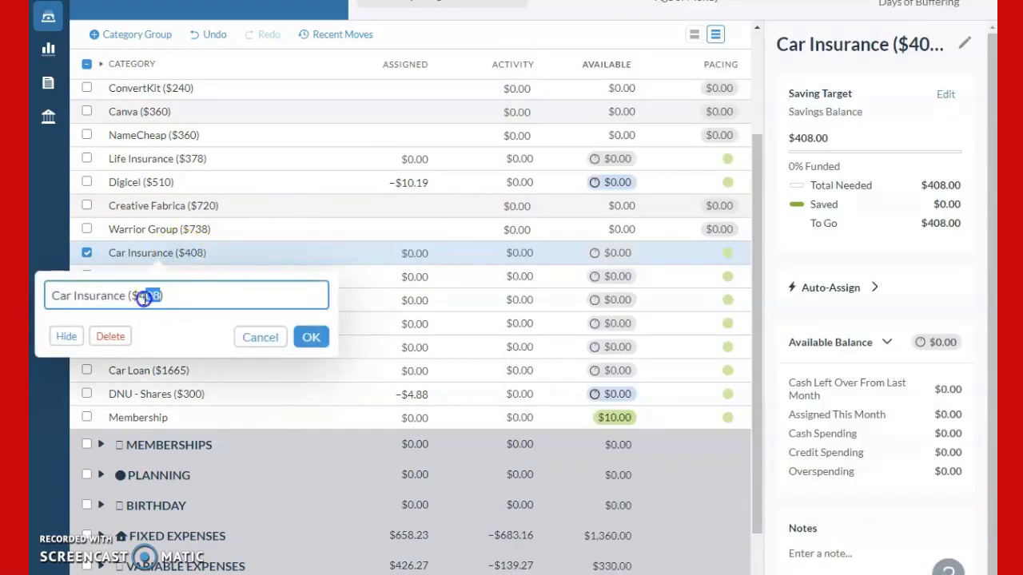
{"action": "type", "text": "816)"}
{"action": "left_click", "coordinate": [311, 336]}
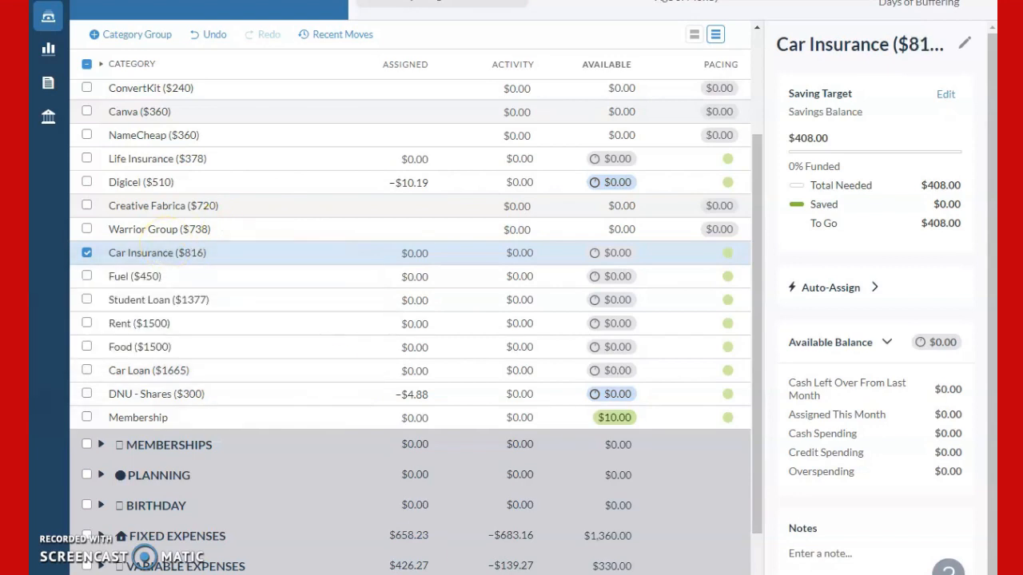
Step: Rename the Car Loan category as "Car Loan ($3,330)", taking the amount from the expense table
{"action": "key", "text": "alt+Tab"}
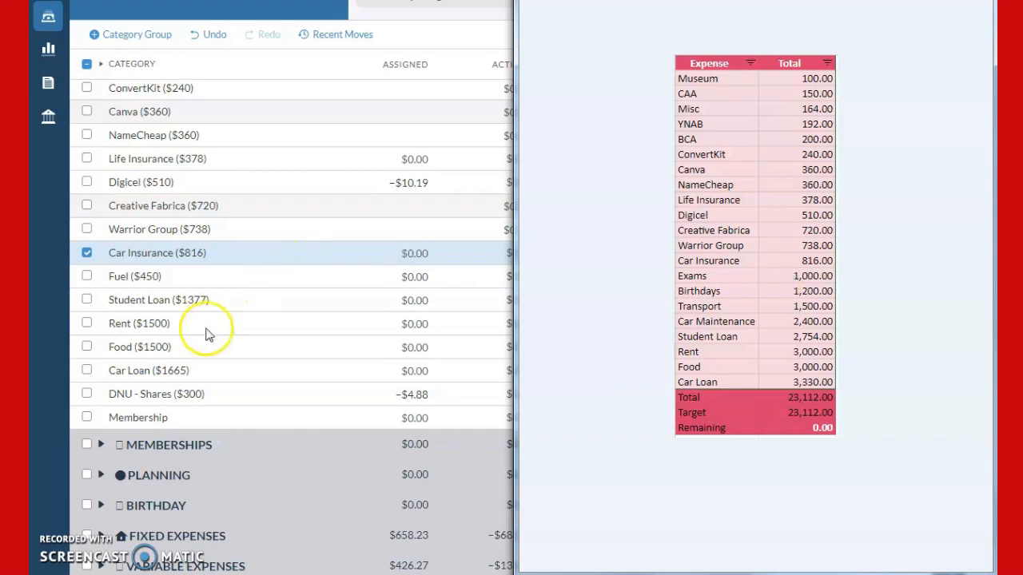
{"action": "left_click", "coordinate": [168, 371]}
{"action": "left_click", "coordinate": [170, 373]}
{"action": "key", "text": "alt+Tab"}
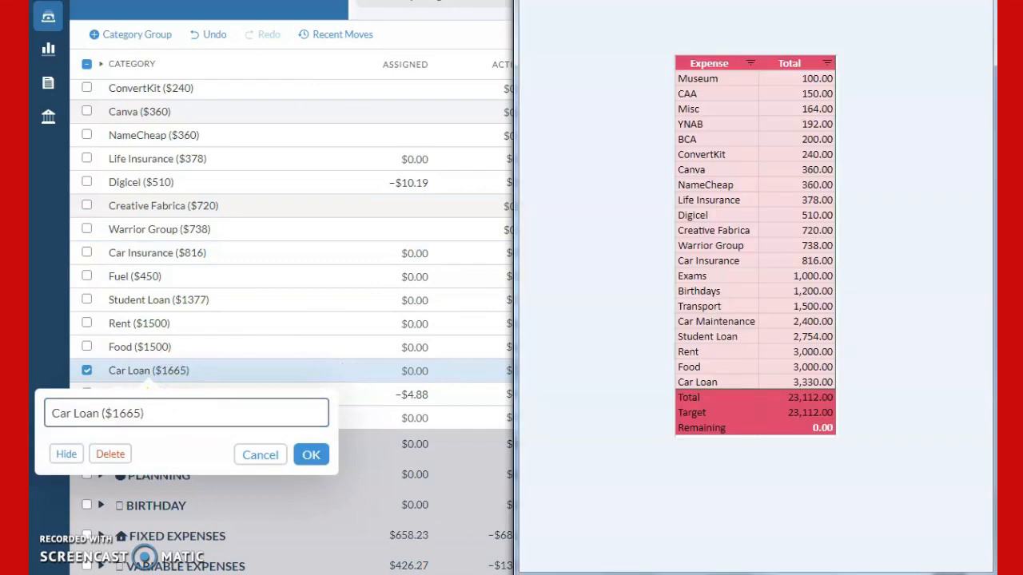
{"action": "left_click_drag", "start_coordinate": [140, 413], "coordinate": [112, 410]}
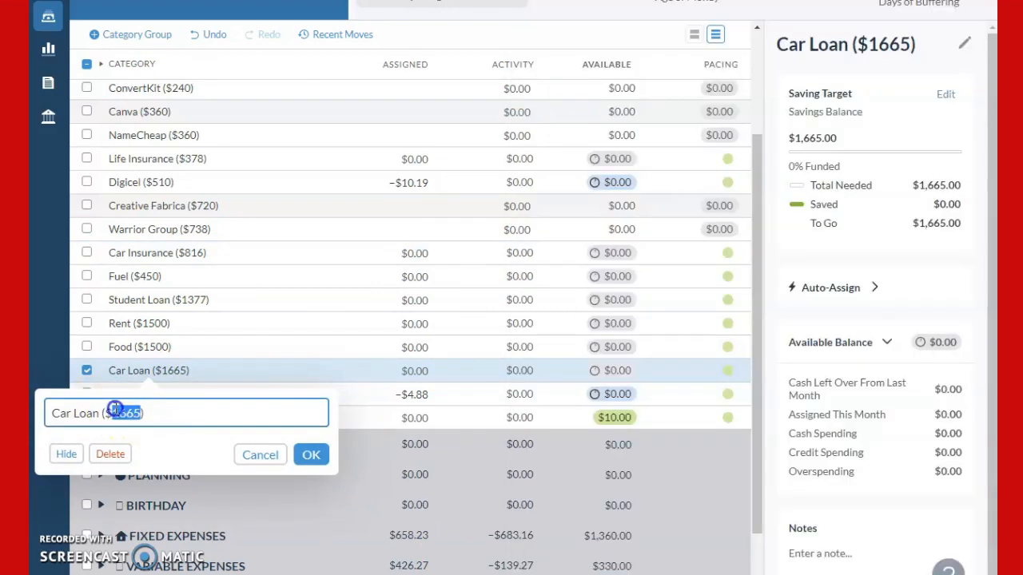
{"action": "type", "text": "3,330"}
{"action": "left_click", "coordinate": [309, 454]}
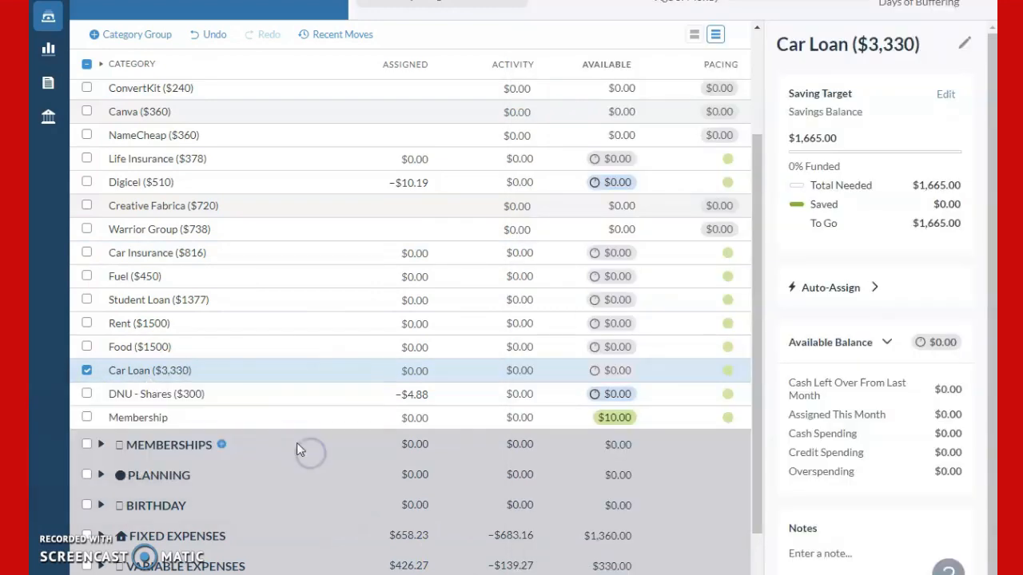
Step: Rename the Food category as "Food ($3,000)" to match the expense table
{"action": "key", "text": "alt+Tab"}
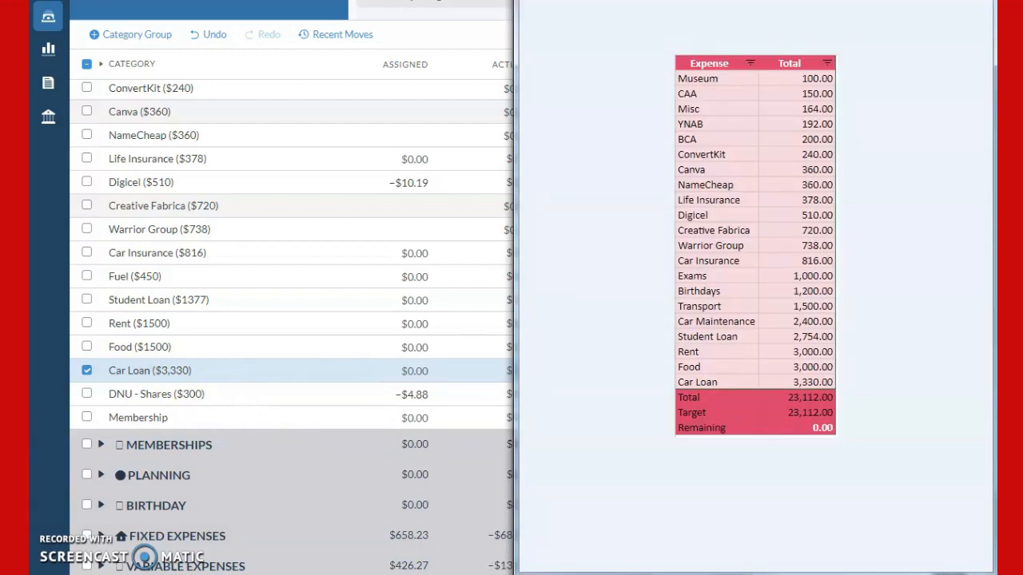
{"action": "left_click", "coordinate": [144, 346]}
{"action": "left_click", "coordinate": [107, 390]}
{"action": "key", "text": "BackSpace"}
{"action": "key", "text": "BackSpace"}
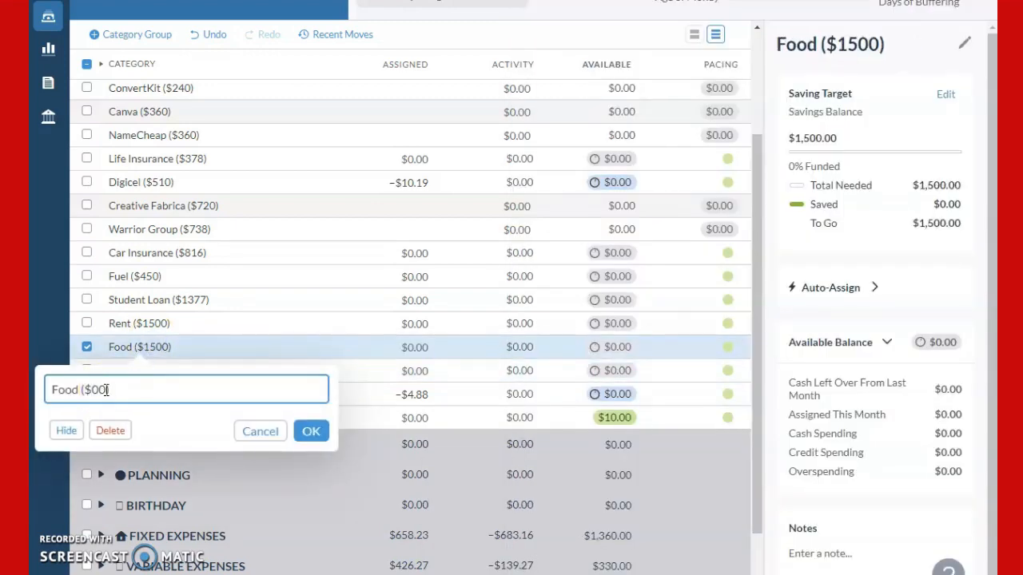
{"action": "type", "text": "3,0"}
{"action": "left_click", "coordinate": [311, 431]}
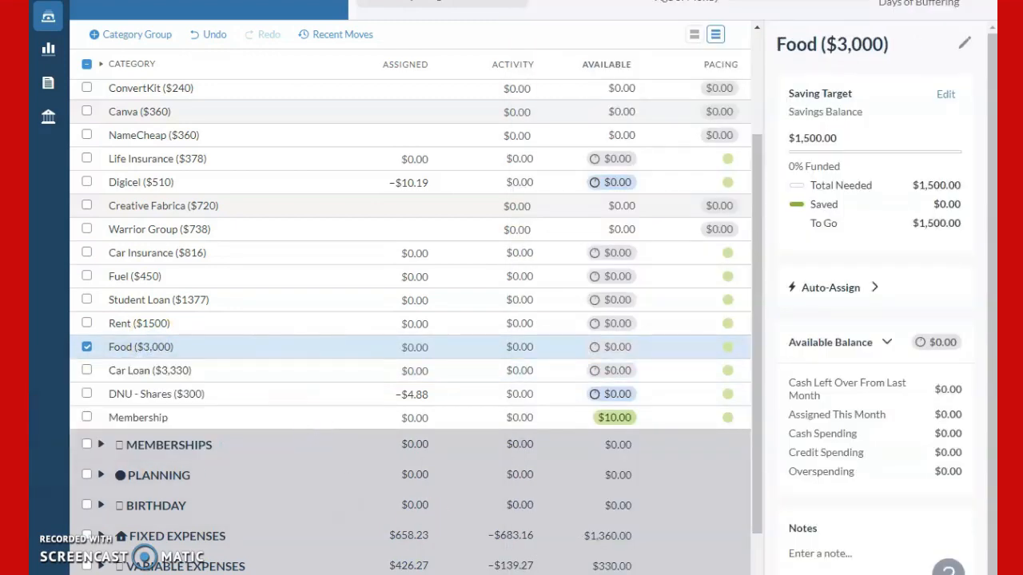
Step: Rename the Rent category as "Rent ($3,000)" to match the expense table
{"action": "key", "text": "alt+Tab"}
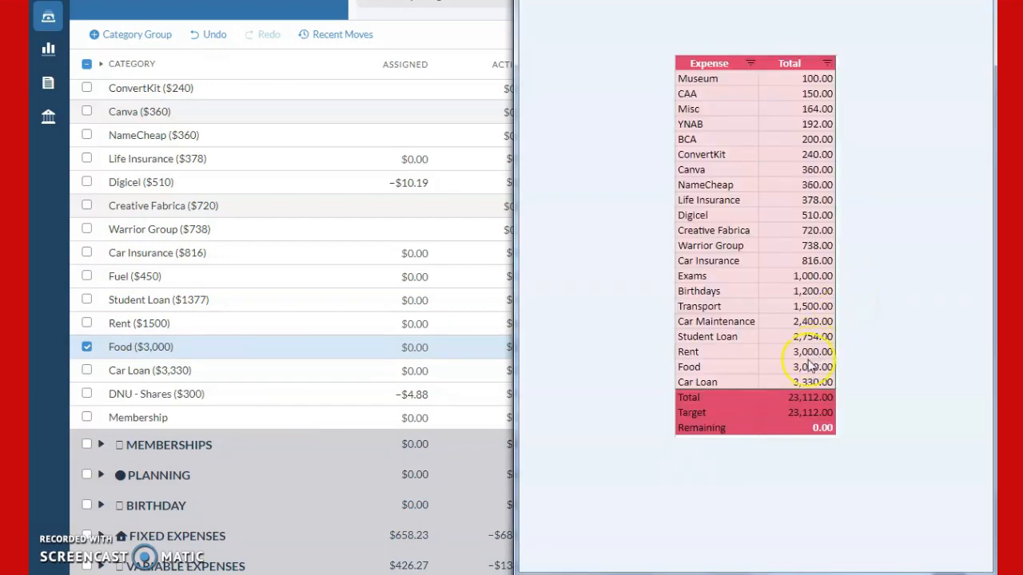
{"action": "left_click", "coordinate": [152, 324]}
{"action": "left_click_drag", "start_coordinate": [87, 368], "coordinate": [99, 368]}
{"action": "type", "text": "3"}
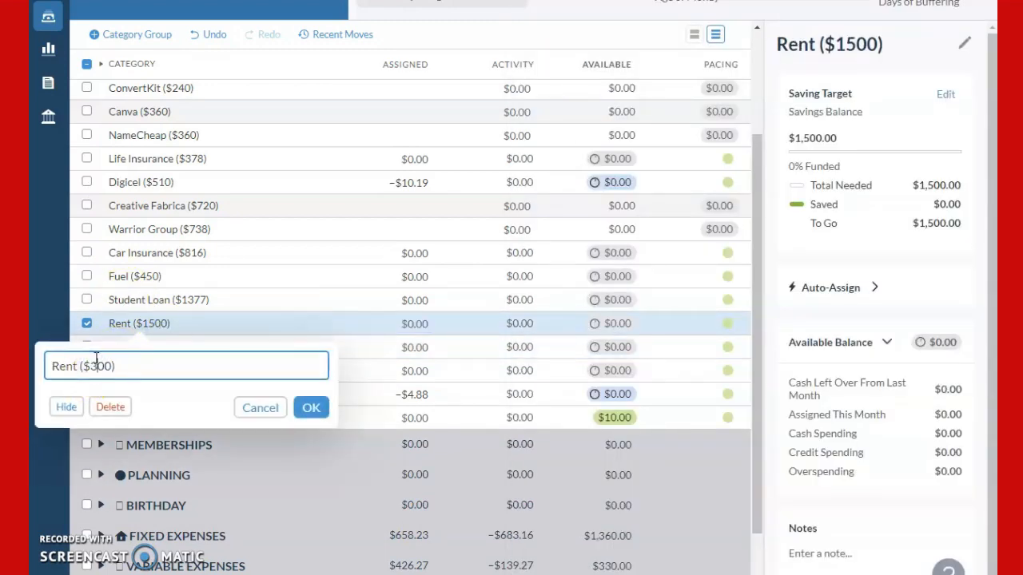
{"action": "type", "text": ",0"}
{"action": "left_click", "coordinate": [311, 407]}
Step: Rename the Student Loan category as "Student Loan ($2,754)", using the total from the expense table
{"action": "key", "text": "alt+Tab"}
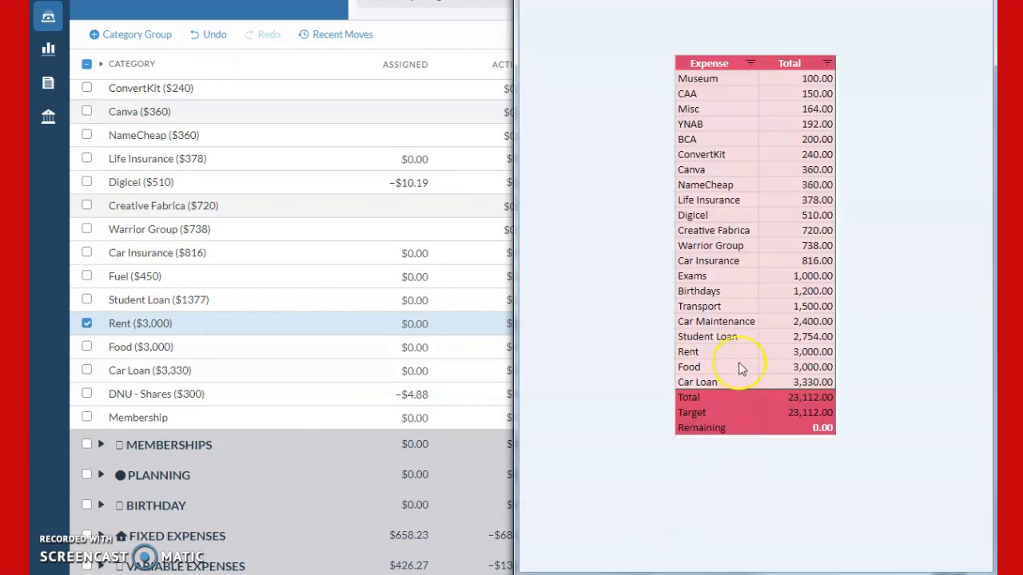
{"action": "left_click", "coordinate": [185, 304]}
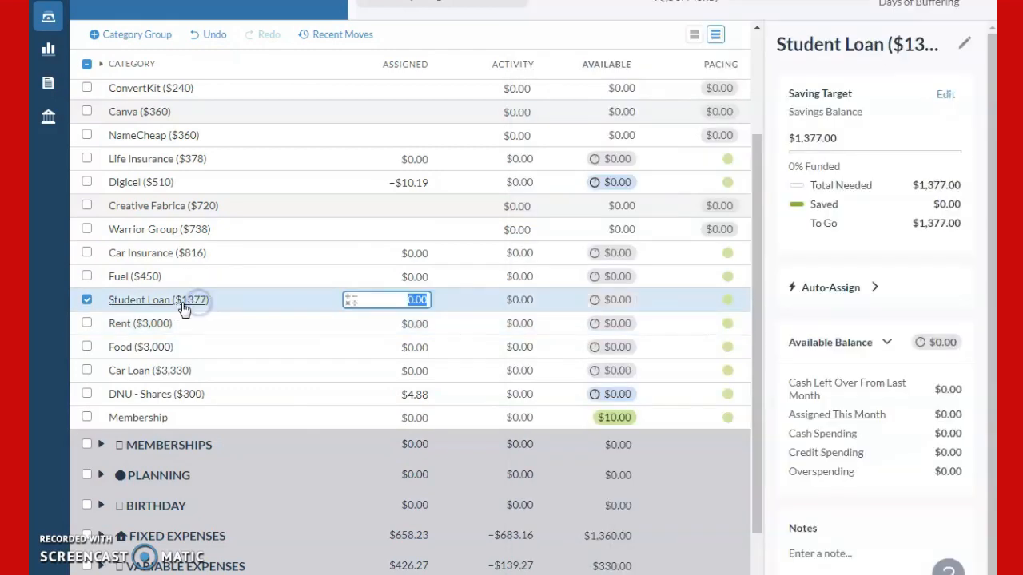
{"action": "left_click", "coordinate": [163, 344]}
{"action": "left_click_drag", "start_coordinate": [163, 344], "coordinate": [137, 342]}
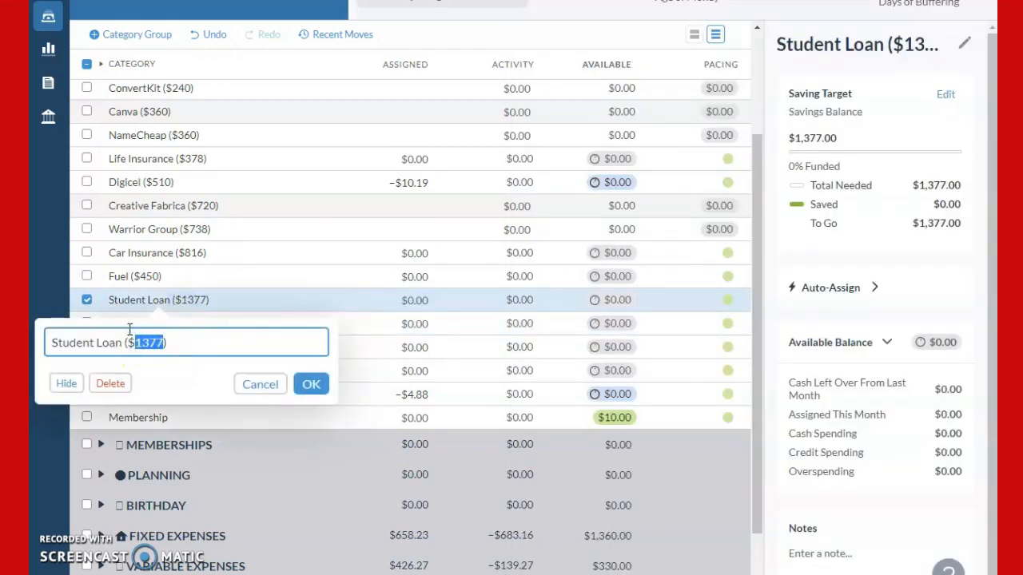
{"action": "type", "text": "$2,754"}
{"action": "left_click", "coordinate": [311, 384]}
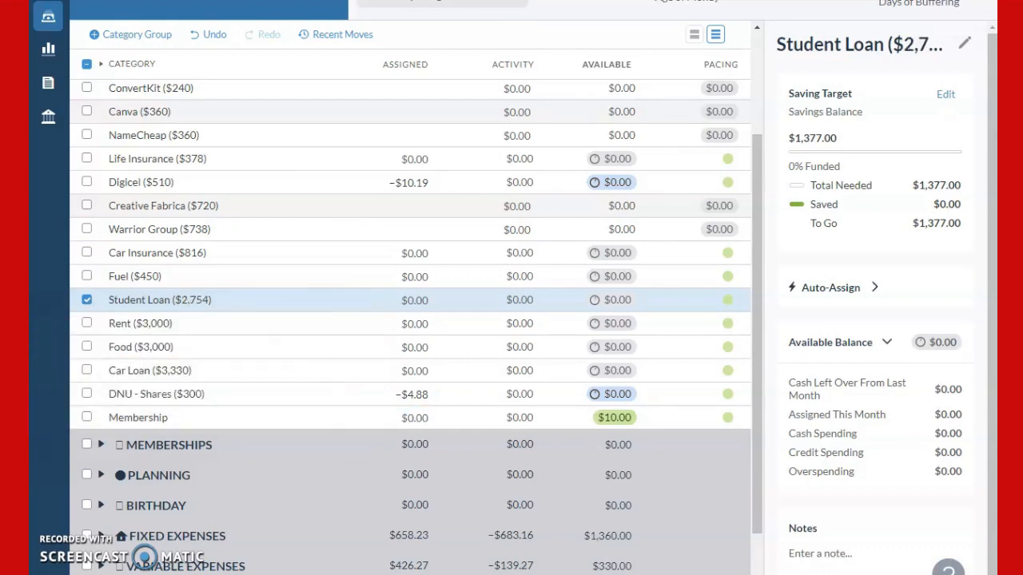
Step: Rename the Fuel category in the Emergency Fund group as "Fuel ($1,550)"
{"action": "key", "text": "alt+Tab"}
{"action": "left_click", "coordinate": [152, 280]}
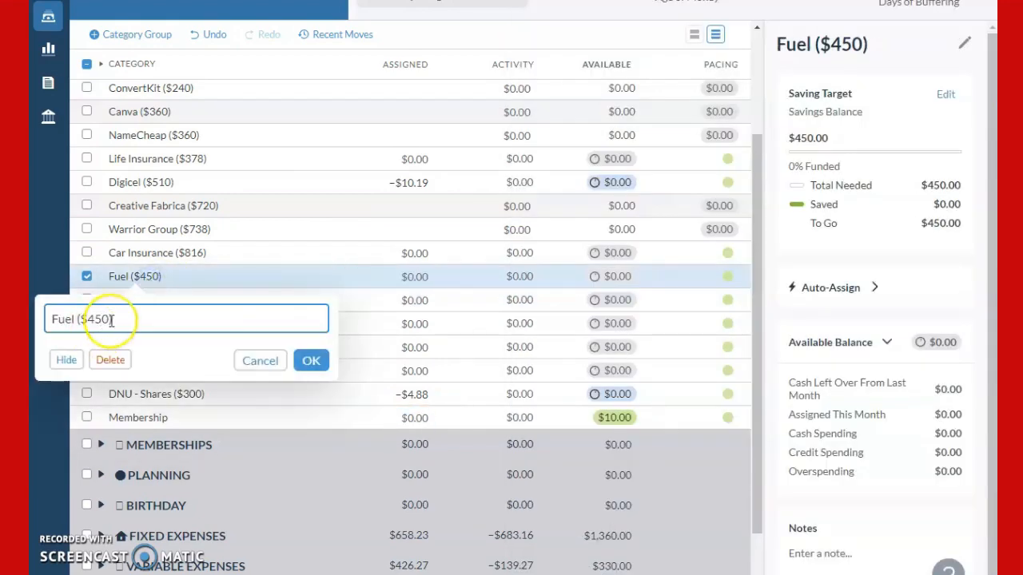
{"action": "left_click_drag", "start_coordinate": [110, 321], "coordinate": [92, 321]}
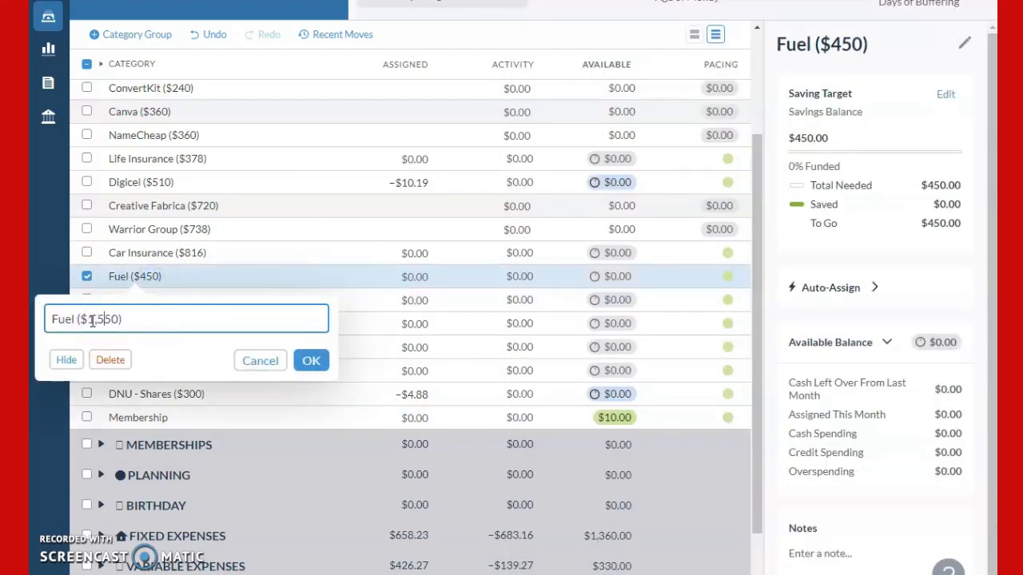
{"action": "type", "text": "1,5"}
{"action": "left_click", "coordinate": [323, 369]}
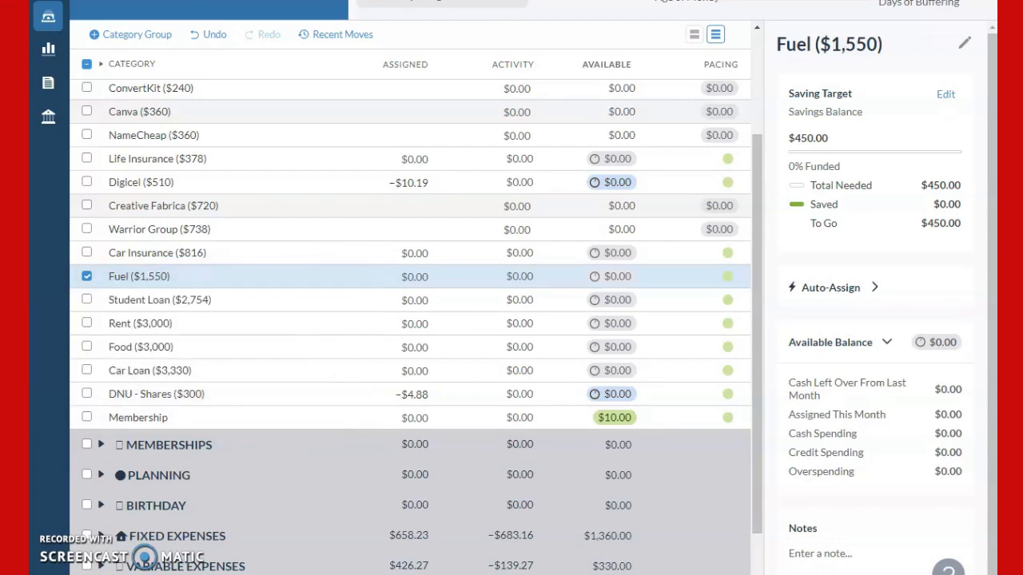
Step: Check the birthdays total in the expense table and add a category named "Gifts" to the Emergency Fund group
{"action": "key", "text": "alt+Tab"}
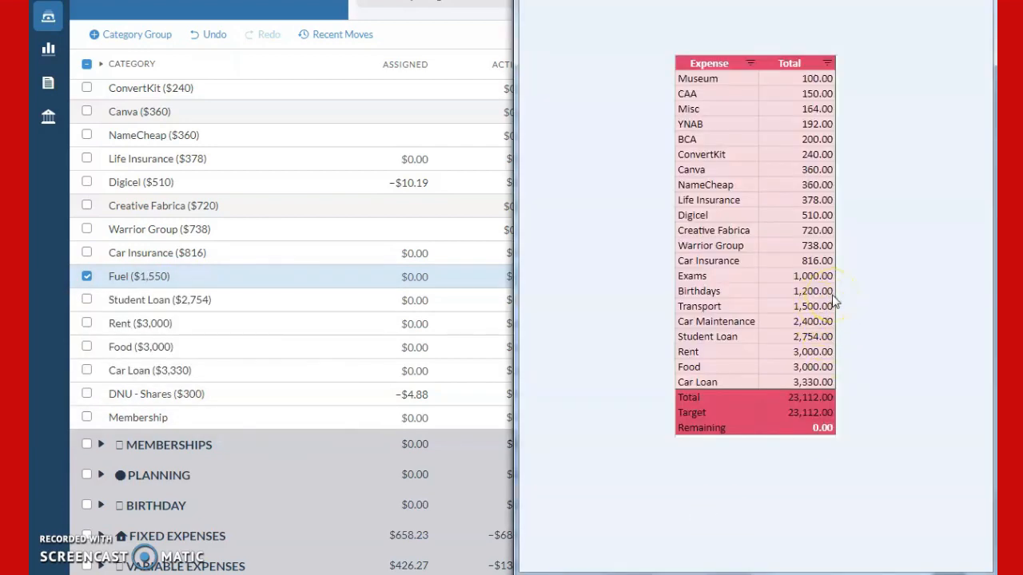
{"action": "left_click", "coordinate": [229, 27]}
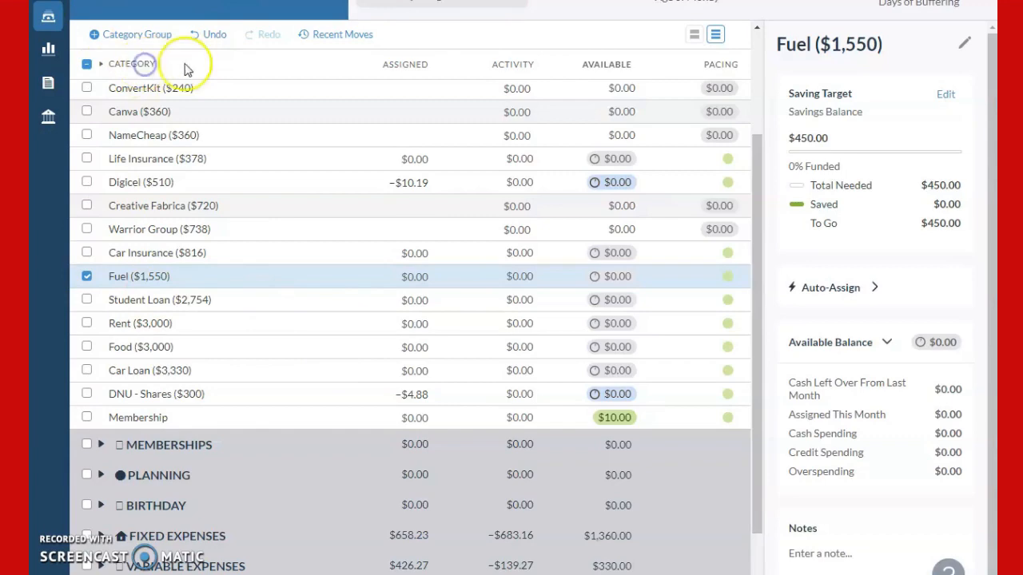
{"action": "left_click", "coordinate": [187, 408]}
{"action": "left_click", "coordinate": [157, 356]}
{"action": "scroll", "coordinate": [213, 160], "scroll_direction": "up", "scroll_amount": 3}
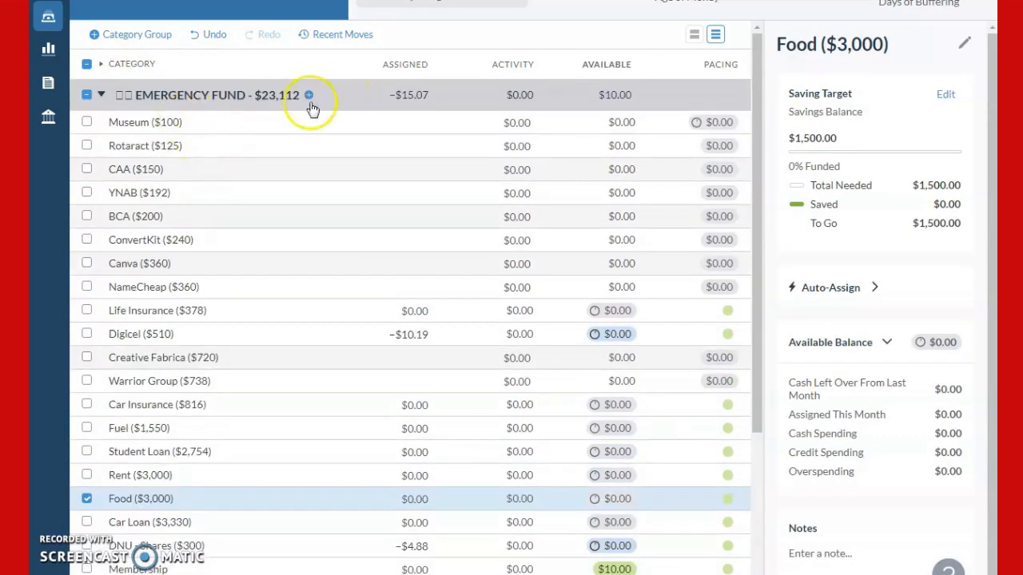
{"action": "left_click", "coordinate": [306, 96]}
{"action": "type", "text": "Gi"}
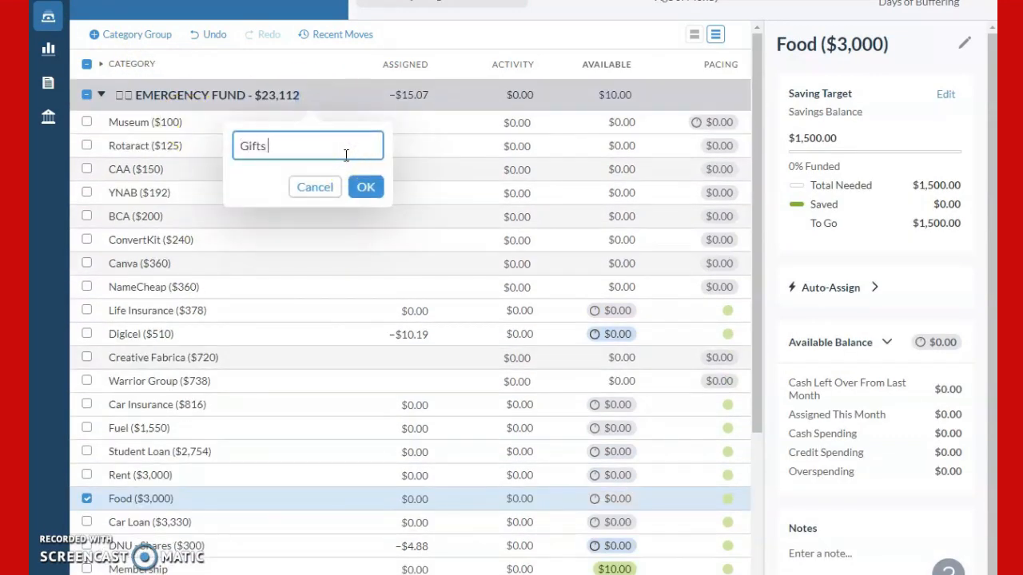
{"action": "type", "text": "fts"}
{"action": "key", "text": "BackSpace"}
{"action": "key", "text": "BackSpace"}
{"action": "key", "text": "BackSpace"}
{"action": "key", "text": "BackSpace"}
{"action": "key", "text": "BackSpace"}
{"action": "type", "text": "B"}
{"action": "key", "text": "BackSpace"}
{"action": "key", "text": "BackSpace"}
{"action": "key", "text": "BackSpace"}
{"action": "key", "text": "BackSpace"}
{"action": "type", "text": "Gifts"}
{"action": "key", "text": "Return"}
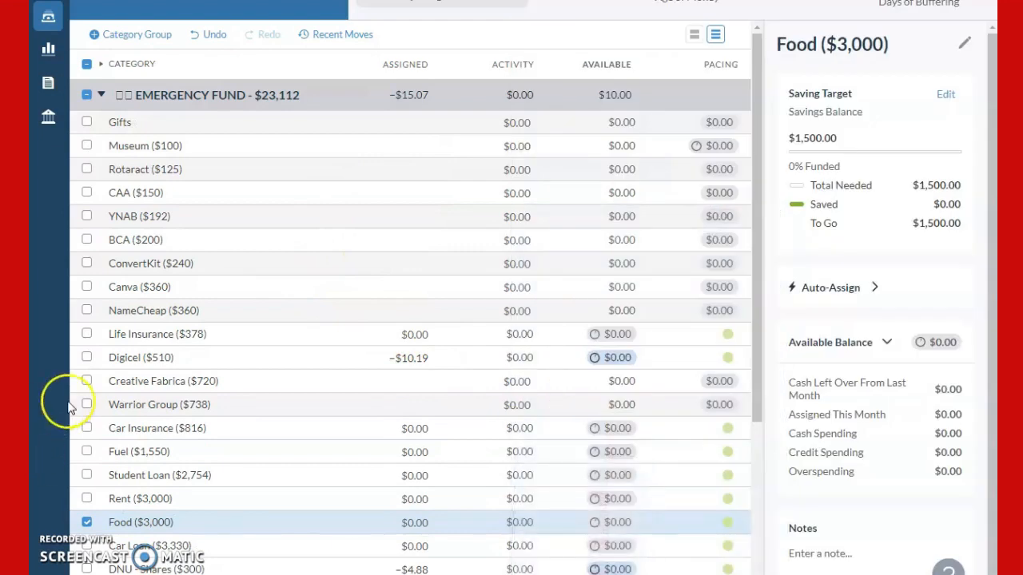
Step: Move the Gifts category below Car Insurance and rename it as "Gifts ($1,200)"
{"action": "left_click_drag", "start_coordinate": [175, 121], "coordinate": [189, 445]}
{"action": "left_click", "coordinate": [120, 429]}
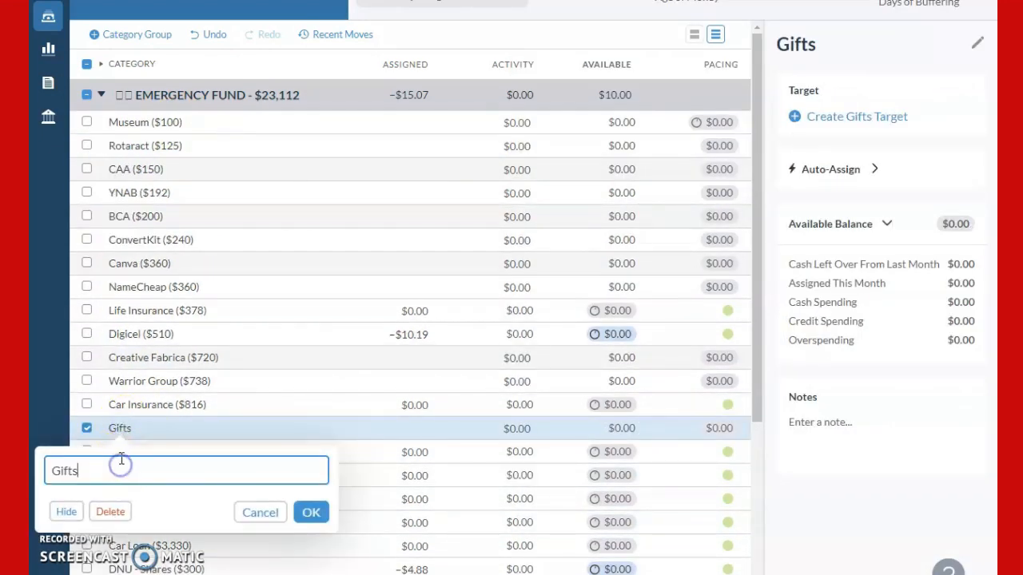
{"action": "type", "text": "($1,200)"}
{"action": "left_click", "coordinate": [280, 466]}
{"action": "left_click", "coordinate": [310, 514]}
{"action": "left_click", "coordinate": [479, 574]}
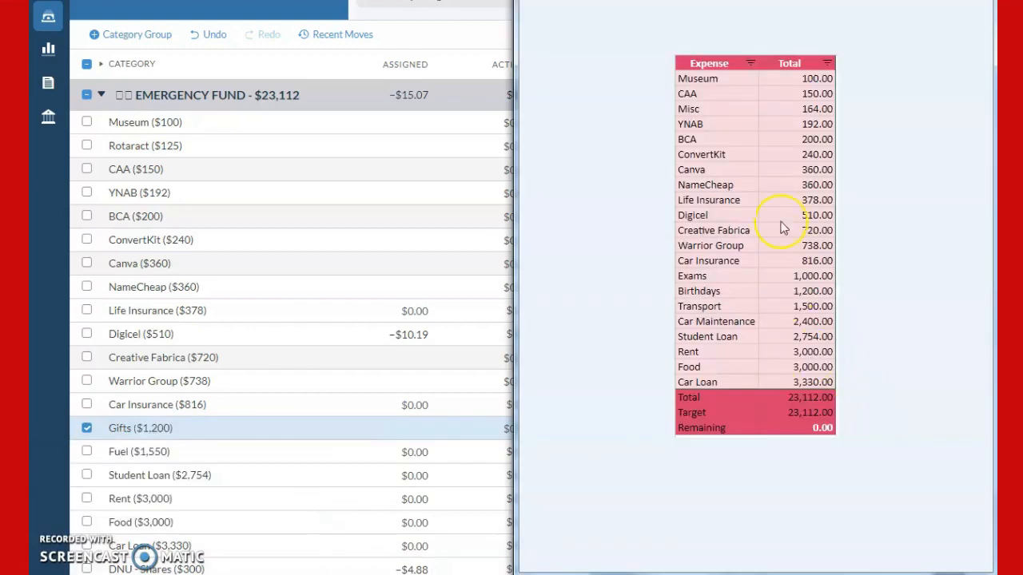
{"action": "left_click", "coordinate": [292, 354]}
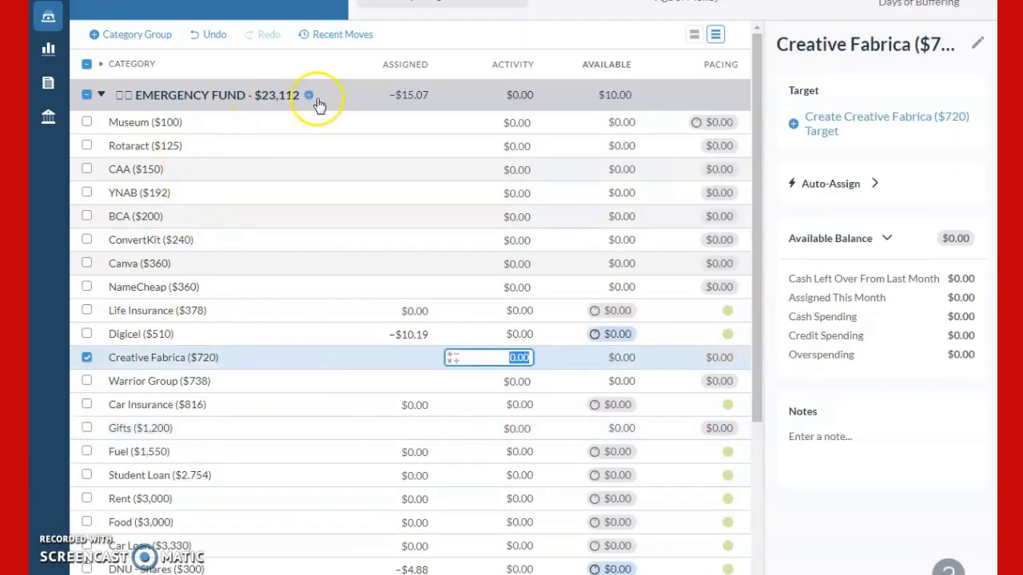
{"action": "left_click", "coordinate": [317, 98]}
{"action": "left_click", "coordinate": [309, 187]}
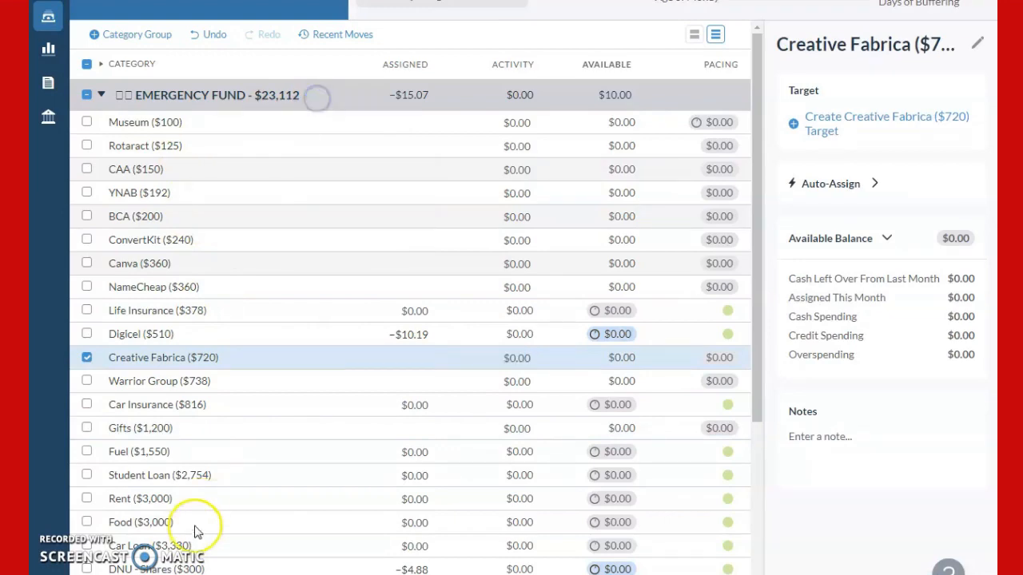
Step: Rename the DNU - Shares ($300) category as "Exams ($300)" and select its row
{"action": "scroll", "coordinate": [195, 525], "scroll_direction": "down", "scroll_amount": 1}
{"action": "left_click", "coordinate": [171, 494]}
{"action": "left_click_drag", "start_coordinate": [126, 536], "coordinate": [45, 527]}
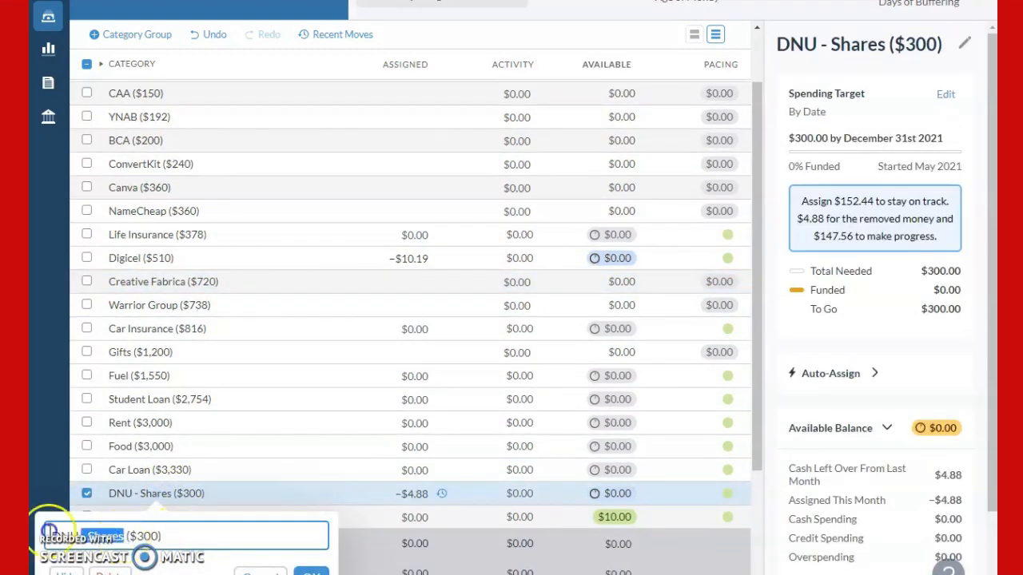
{"action": "key", "text": "BackSpace"}
{"action": "type", "text": "Exams ($200"}
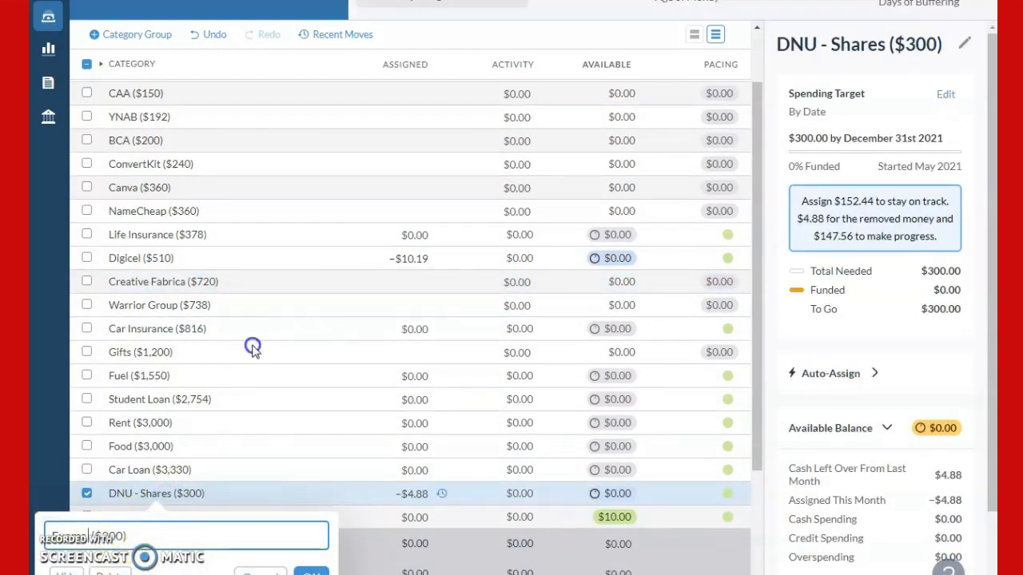
{"action": "key", "text": "Return"}
{"action": "scroll", "coordinate": [267, 345], "scroll_direction": "down", "scroll_amount": 3}
{"action": "left_click", "coordinate": [143, 291]}
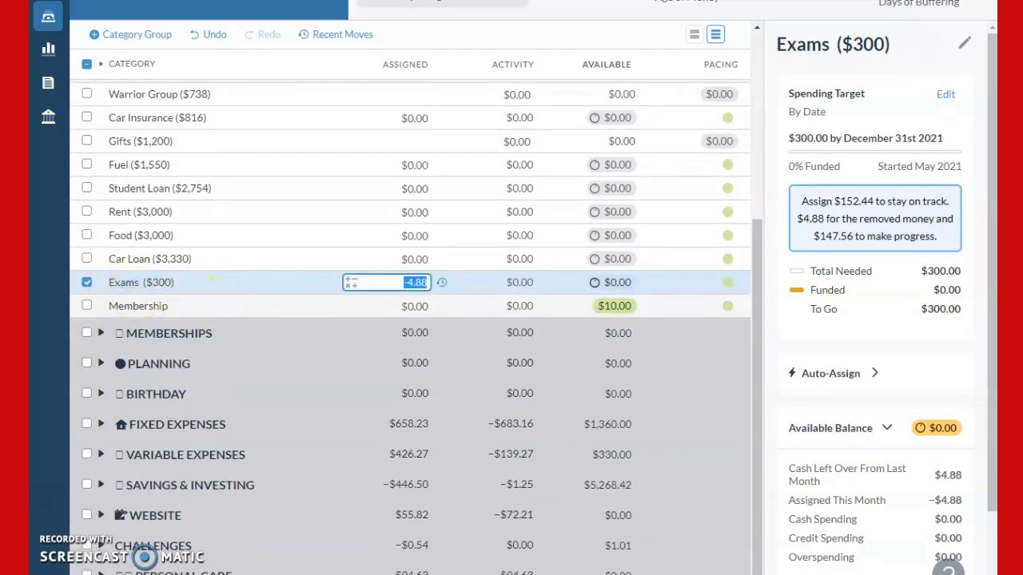
Step: Rename the Exams ($300) category as "Exams ($1,000)"
{"action": "key", "text": "alt+Tab"}
{"action": "left_click", "coordinate": [331, 389]}
{"action": "left_click", "coordinate": [170, 288]}
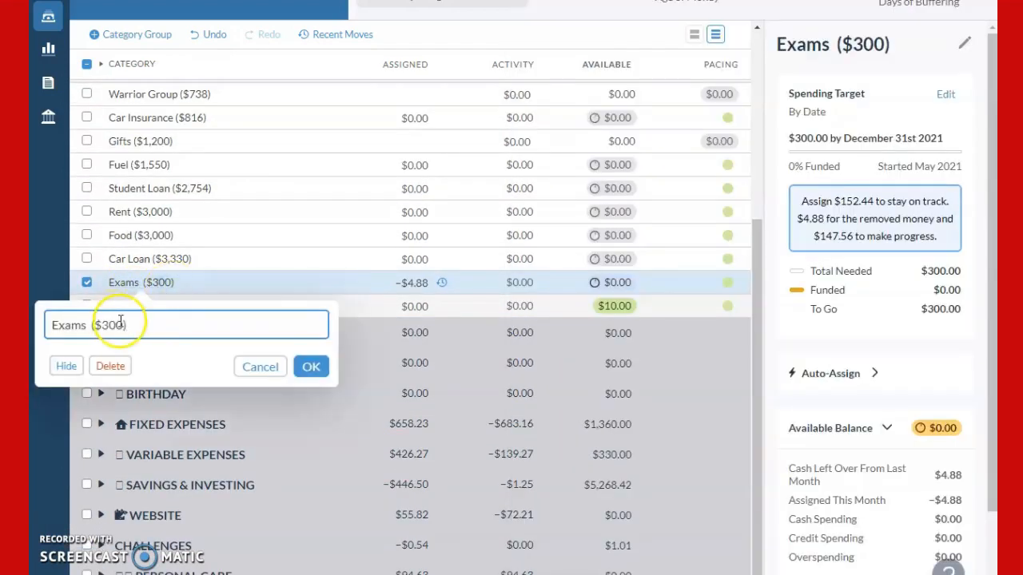
{"action": "left_click_drag", "start_coordinate": [123, 324], "coordinate": [104, 317]}
{"action": "type", "text": "1,0"}
{"action": "left_click", "coordinate": [326, 369]}
Step: Move the Exams ($1,000) category between Car Insurance and Gifts in the Emergency Fund group, and clear its selection
{"action": "scroll", "coordinate": [232, 280], "scroll_direction": "up", "scroll_amount": 2}
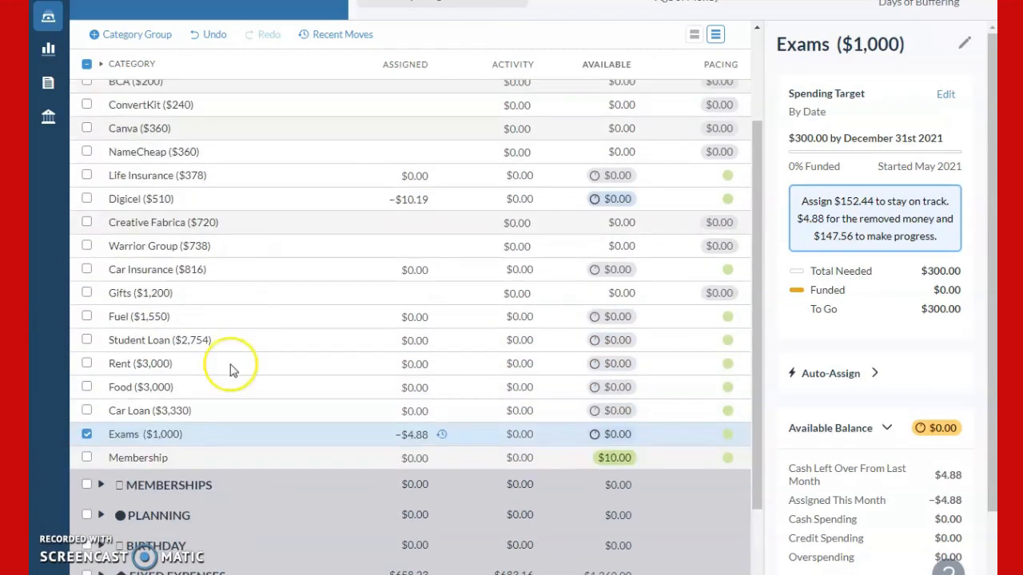
{"action": "left_click_drag", "start_coordinate": [204, 444], "coordinate": [202, 305]}
{"action": "scroll", "coordinate": [210, 360], "scroll_direction": "up", "scroll_amount": 2}
{"action": "scroll", "coordinate": [120, 132], "scroll_direction": "down", "scroll_amount": 2}
{"action": "scroll", "coordinate": [137, 152], "scroll_direction": "up", "scroll_amount": 2}
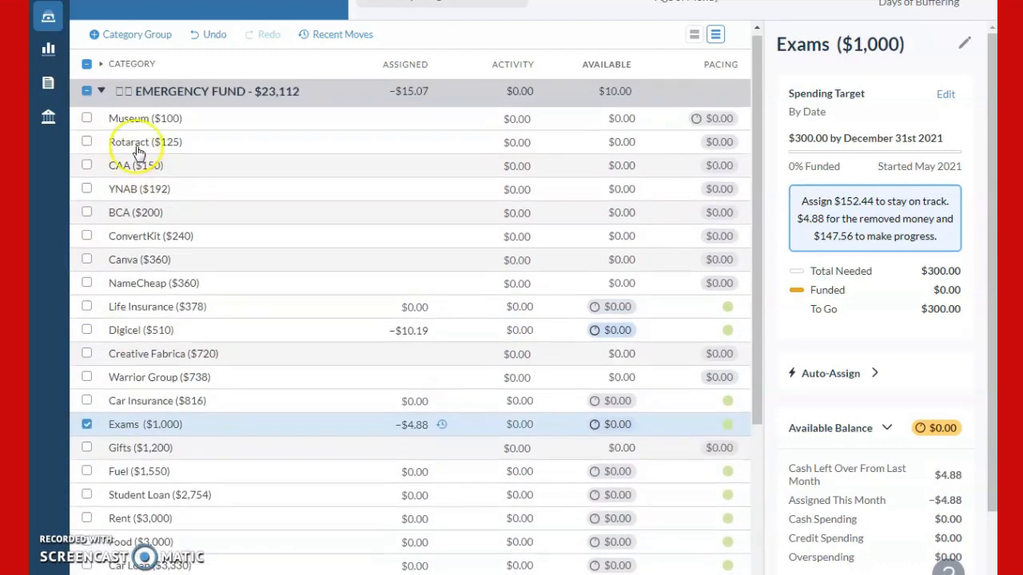
{"action": "left_click", "coordinate": [88, 432]}
{"action": "left_click", "coordinate": [88, 432]}
{"action": "scroll", "coordinate": [206, 285], "scroll_direction": "down", "scroll_amount": 2}
{"action": "scroll", "coordinate": [205, 285], "scroll_direction": "up", "scroll_amount": 2}
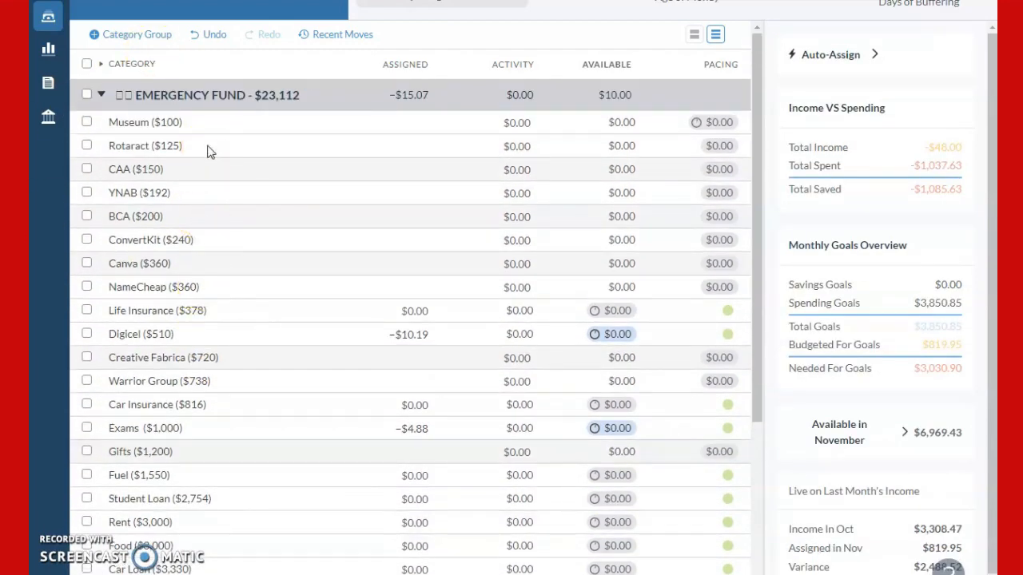
Step: Reload the budget page and check the Museum, Rotaract and CAA categories for existing targets
{"action": "left_click", "coordinate": [331, 149]}
{"action": "left_click", "coordinate": [274, 264]}
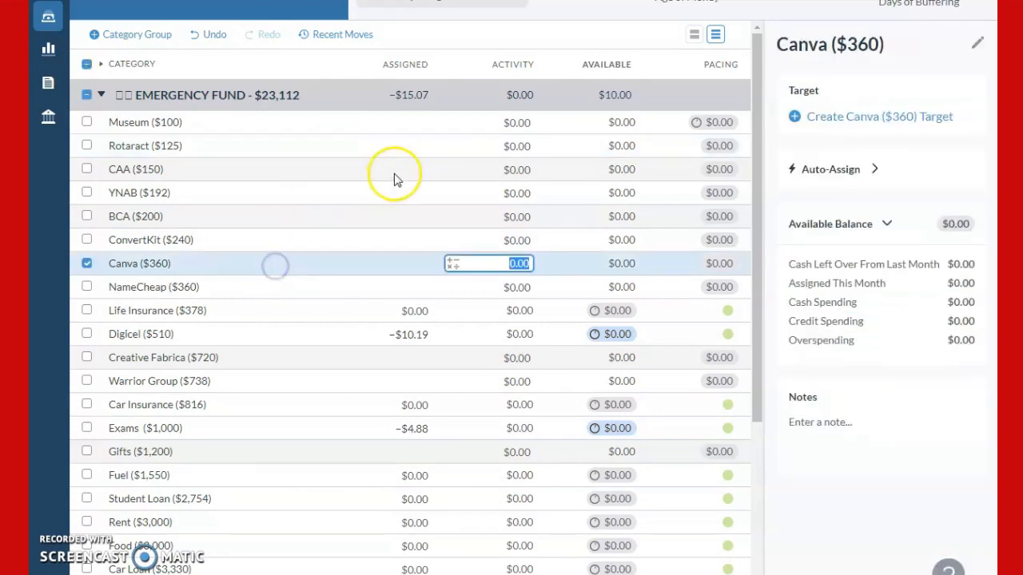
{"action": "left_click", "coordinate": [392, 172]}
{"action": "left_click", "coordinate": [54, 46]}
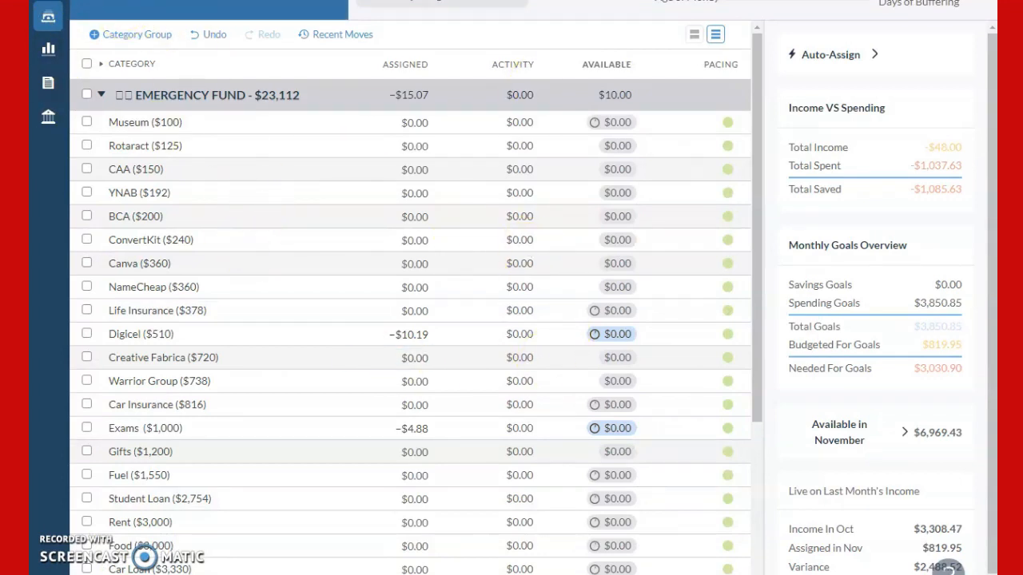
{"action": "left_click", "coordinate": [103, 121]}
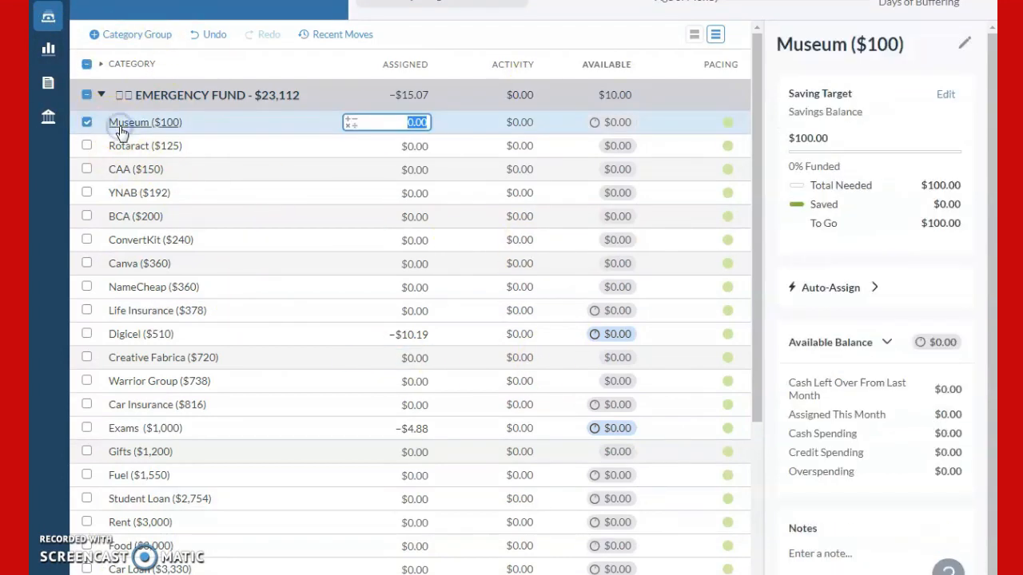
{"action": "left_click", "coordinate": [120, 144]}
{"action": "left_click", "coordinate": [128, 171]}
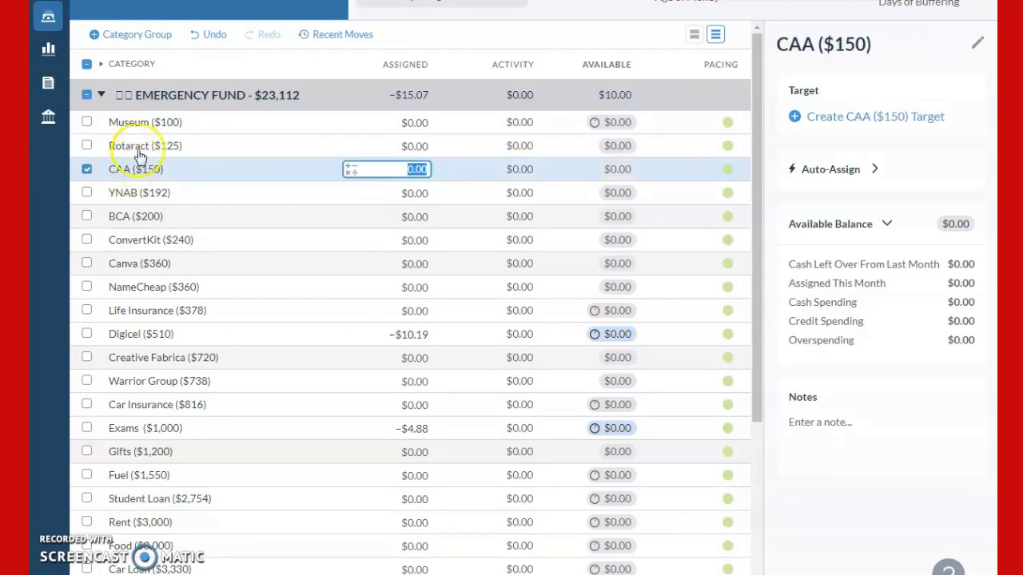
{"action": "left_click", "coordinate": [140, 150]}
{"action": "left_click", "coordinate": [144, 128]}
Step: Create a $125 Savings Balance target without a due date for the Rotaract category
{"action": "left_click", "coordinate": [136, 147]}
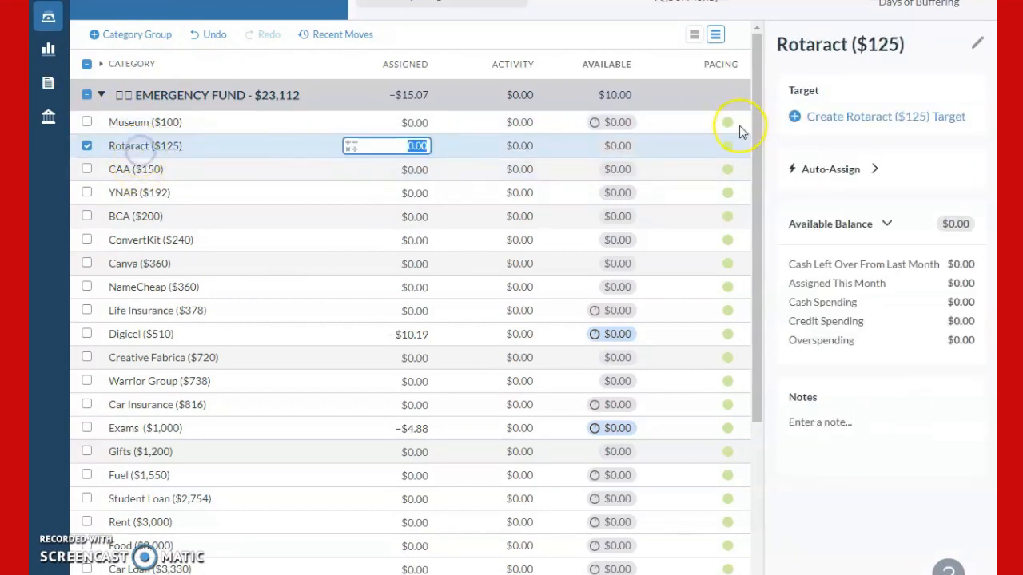
{"action": "left_click", "coordinate": [868, 119]}
{"action": "left_click", "coordinate": [948, 177]}
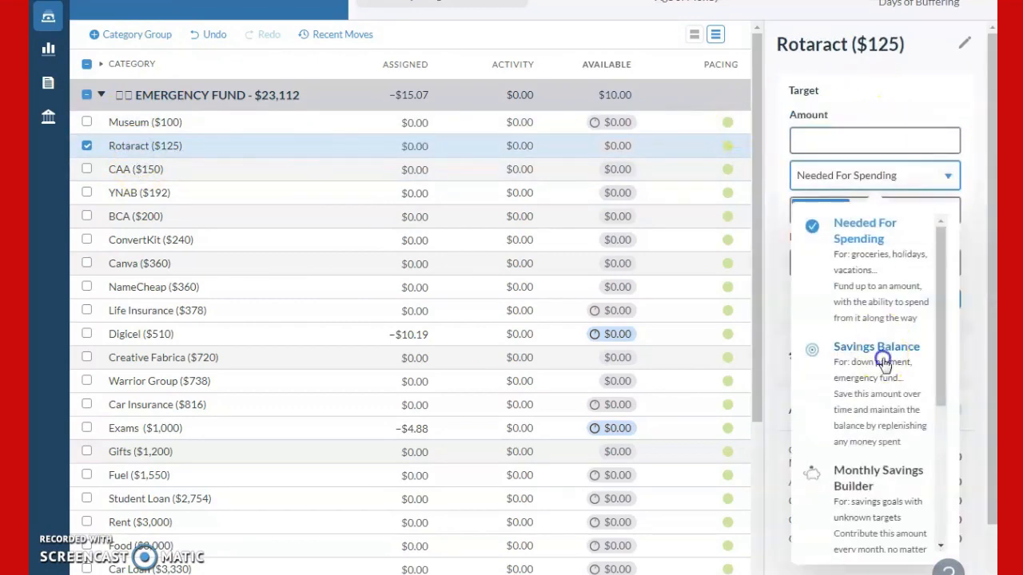
{"action": "left_click", "coordinate": [818, 354]}
{"action": "left_click", "coordinate": [795, 203]}
{"action": "left_click", "coordinate": [830, 138]}
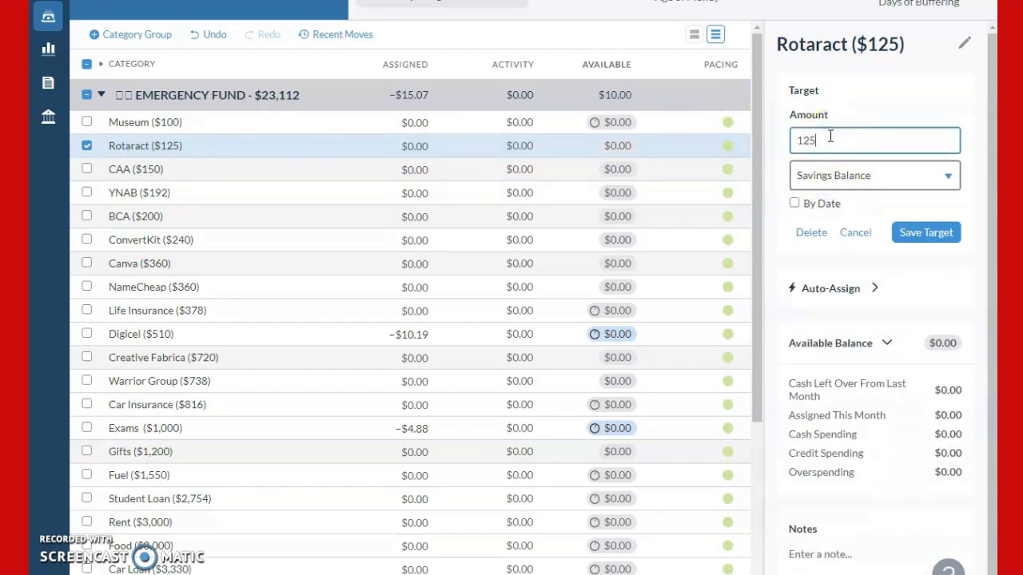
{"action": "type", "text": "125"}
{"action": "left_click", "coordinate": [951, 232]}
Step: Create a $150 Savings Balance target without a due date for the CAA category
{"action": "left_click", "coordinate": [160, 169]}
{"action": "left_click", "coordinate": [864, 118]}
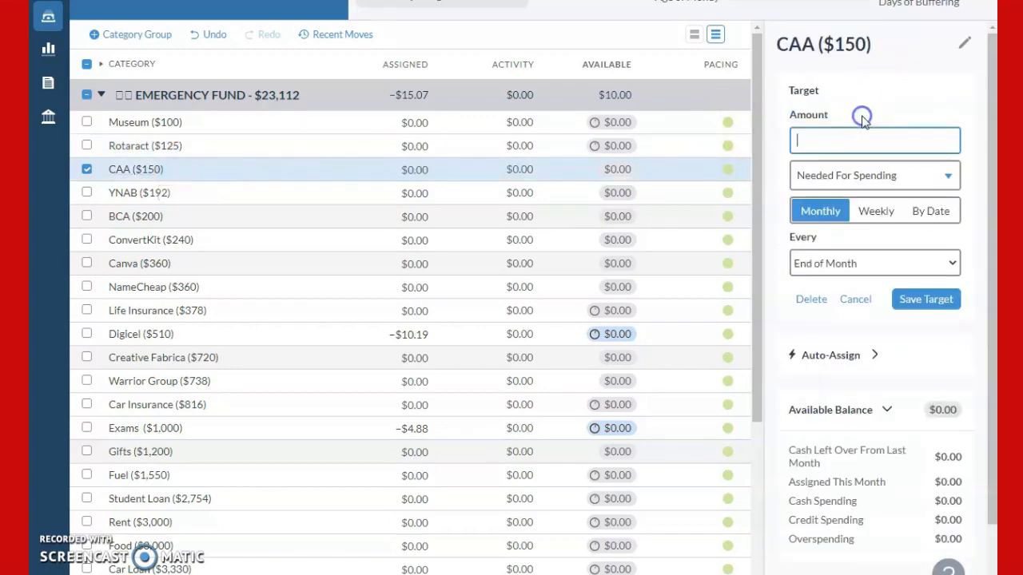
{"action": "left_click", "coordinate": [939, 176]}
{"action": "left_click", "coordinate": [903, 347]}
{"action": "left_click", "coordinate": [794, 203]}
{"action": "left_click", "coordinate": [839, 146]}
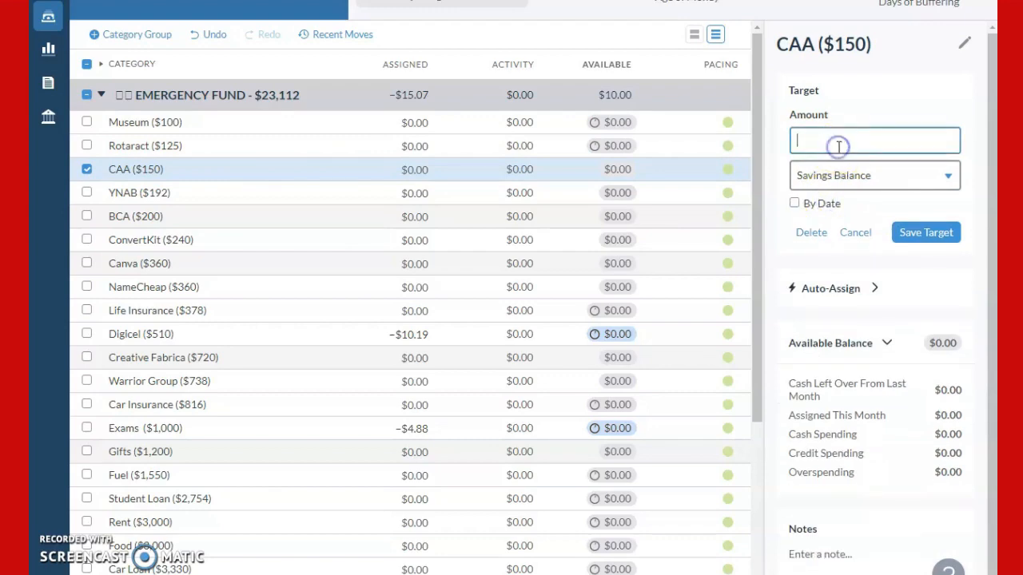
{"action": "type", "text": "150"}
{"action": "left_click", "coordinate": [932, 244]}
Step: Create a $192 Savings Balance target without a due date for the YNAB category
{"action": "left_click", "coordinate": [183, 193]}
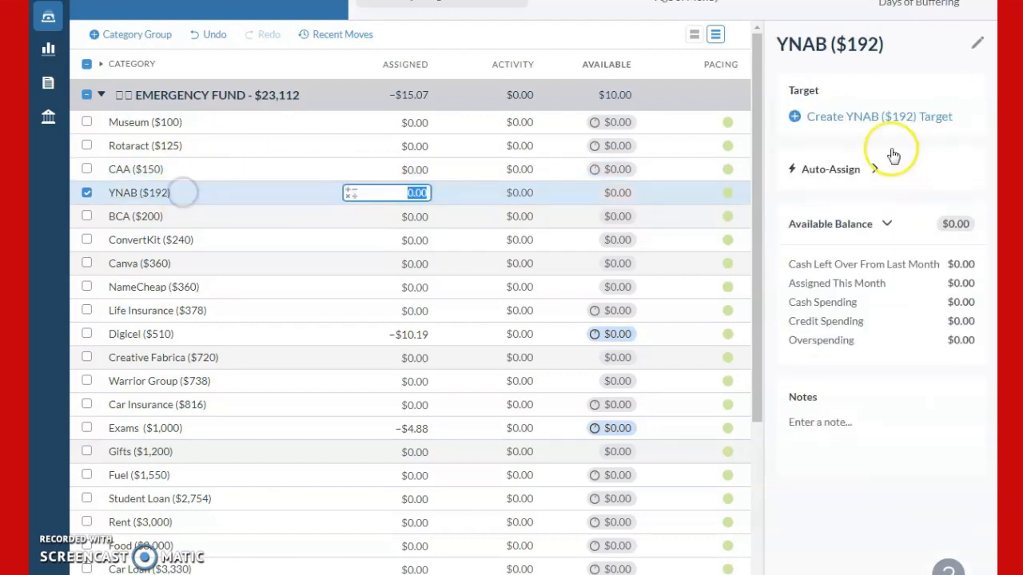
{"action": "left_click", "coordinate": [843, 119]}
{"action": "type", "text": "192"}
{"action": "left_click", "coordinate": [858, 175]}
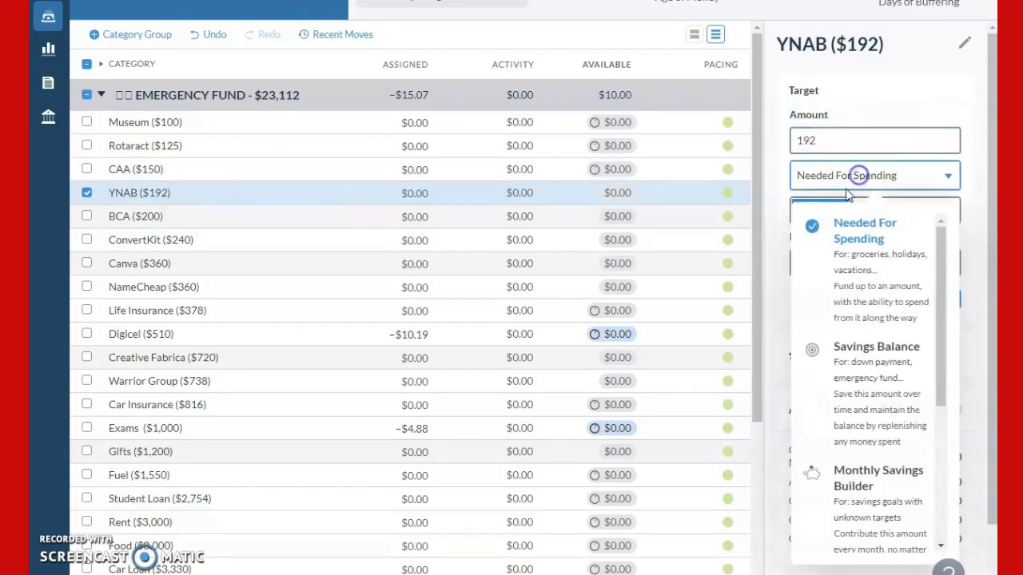
{"action": "left_click", "coordinate": [863, 349]}
{"action": "left_click", "coordinate": [797, 200]}
{"action": "left_click", "coordinate": [923, 232]}
Step: Create a $200 Savings Balance target due by December 2023 for the BCA category
{"action": "left_click", "coordinate": [183, 216]}
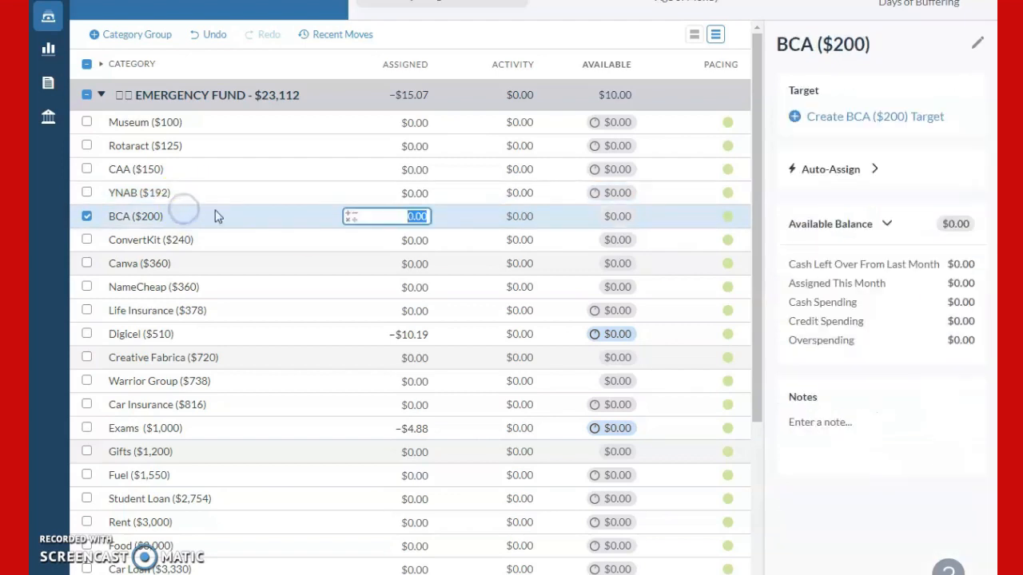
{"action": "left_click", "coordinate": [856, 114]}
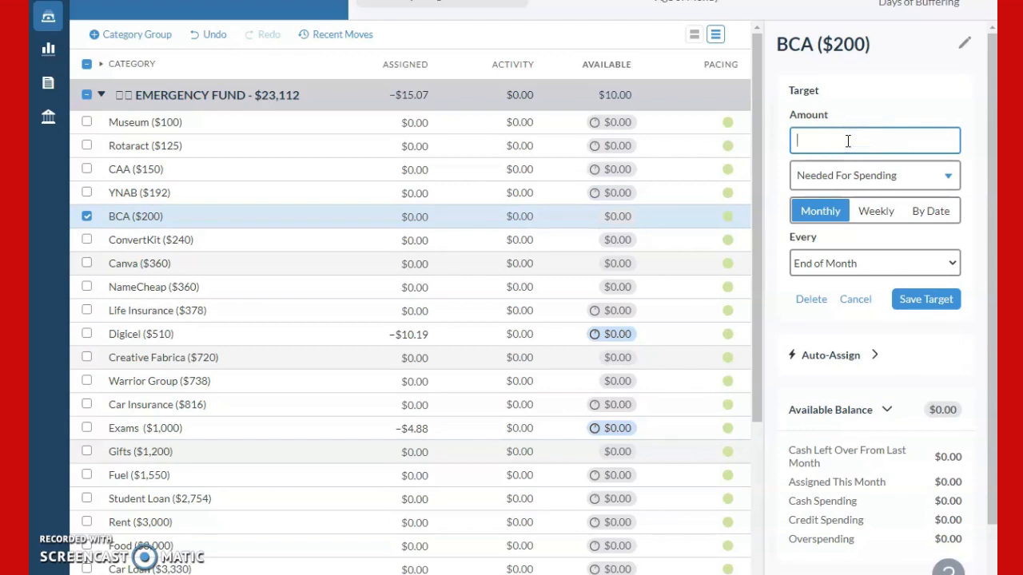
{"action": "scroll", "coordinate": [848, 141], "scroll_direction": "down", "scroll_amount": 1}
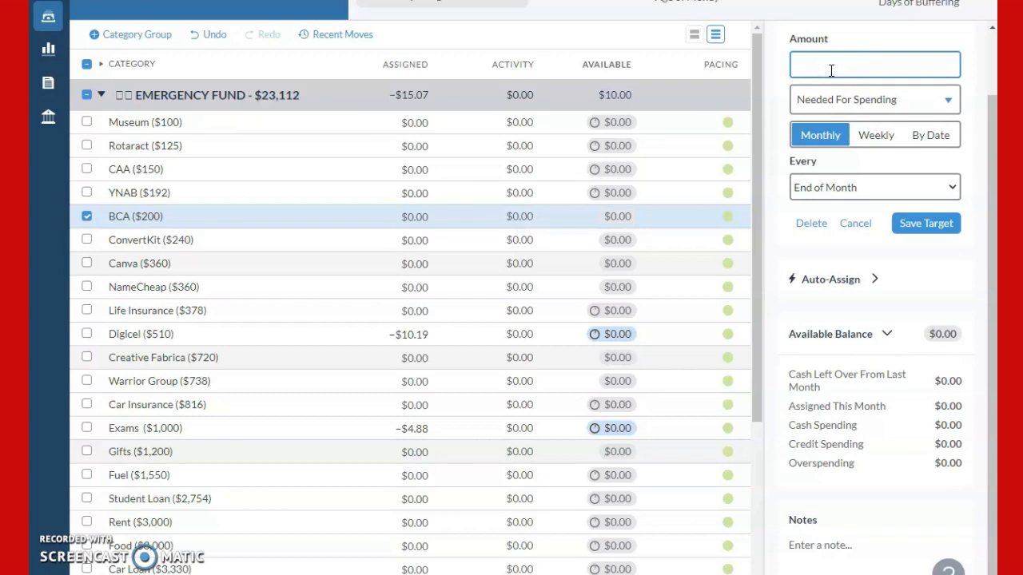
{"action": "left_click", "coordinate": [932, 101]}
{"action": "left_click", "coordinate": [868, 272]}
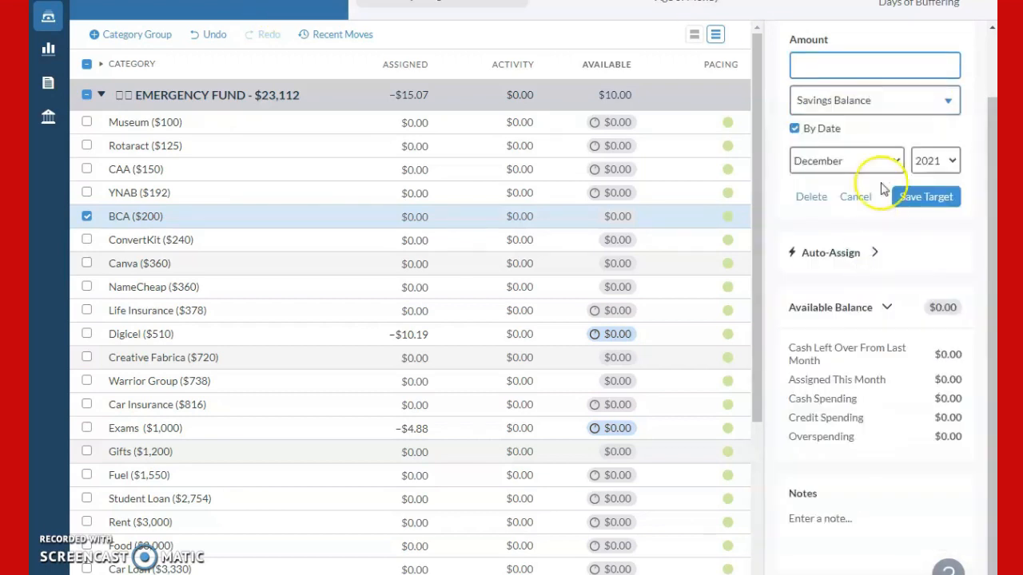
{"action": "left_click", "coordinate": [952, 162]}
{"action": "left_click_drag", "start_coordinate": [953, 234], "coordinate": [965, 406]}
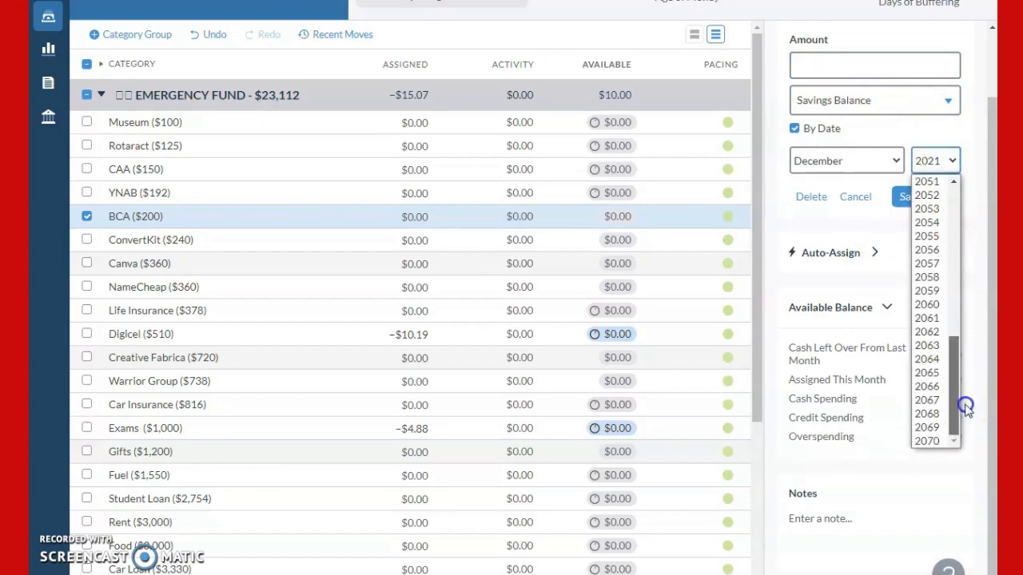
{"action": "left_click_drag", "start_coordinate": [952, 344], "coordinate": [957, 167]}
{"action": "left_click", "coordinate": [931, 195]}
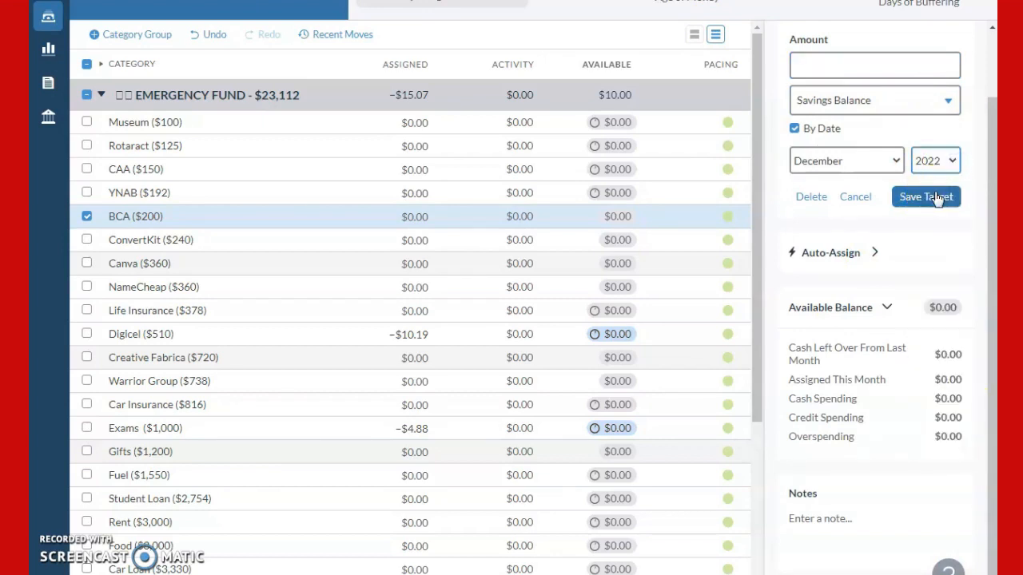
{"action": "left_click", "coordinate": [955, 159]}
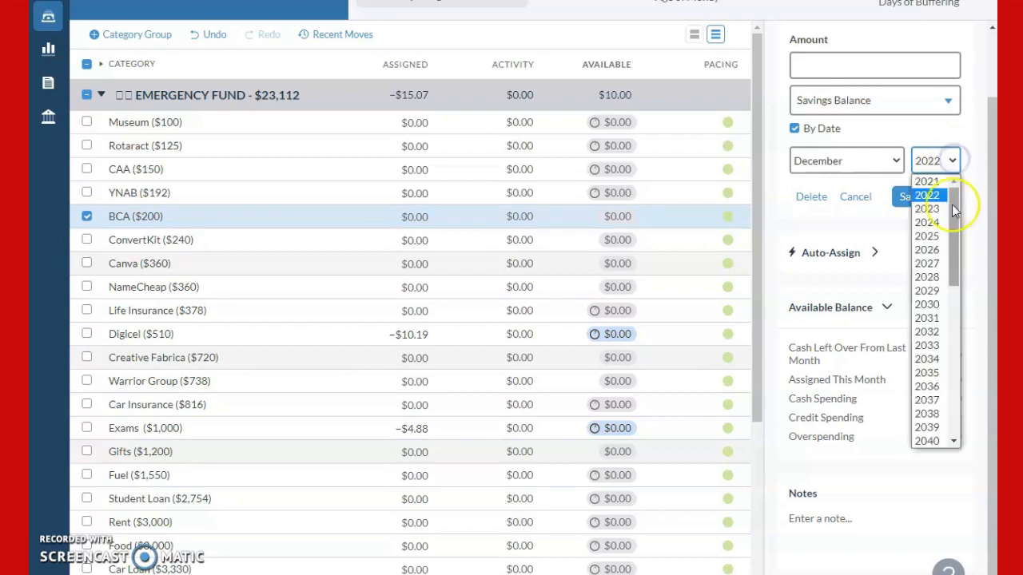
{"action": "left_click", "coordinate": [949, 205]}
{"action": "left_click", "coordinate": [893, 76]}
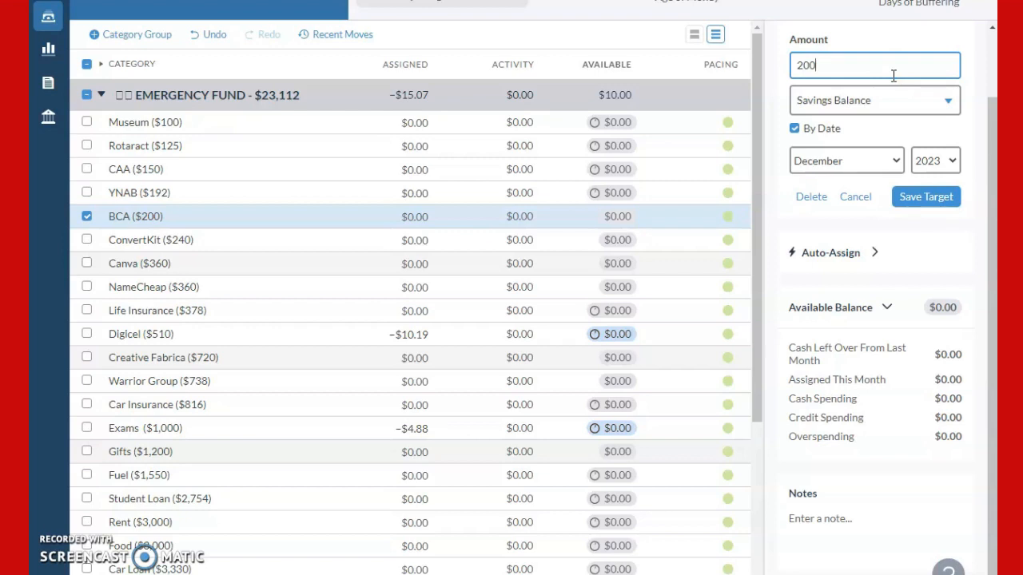
{"action": "left_click", "coordinate": [954, 200]}
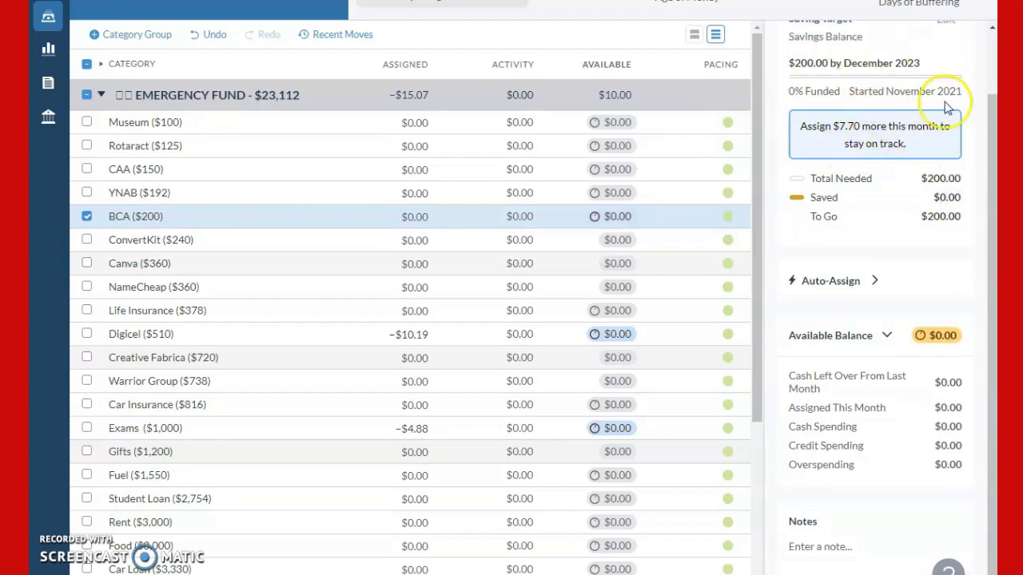
Step: Add a December 2023 due date to the Museum category's Savings Balance target and save it
{"action": "left_click", "coordinate": [170, 121]}
{"action": "left_click", "coordinate": [945, 60]}
{"action": "left_click", "coordinate": [943, 141]}
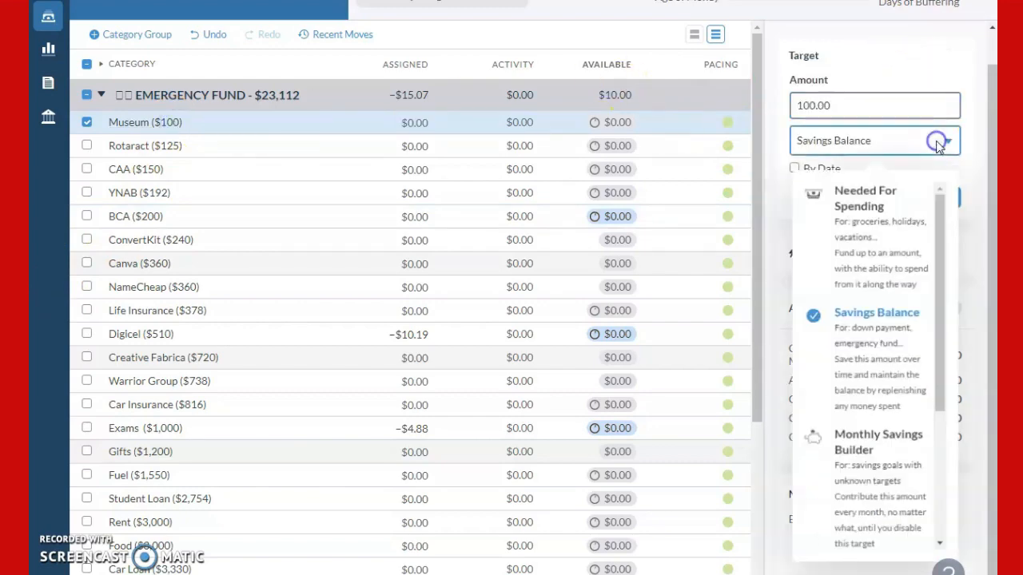
{"action": "left_click", "coordinate": [863, 341]}
{"action": "left_click", "coordinate": [871, 146]}
{"action": "left_click", "coordinate": [871, 146]}
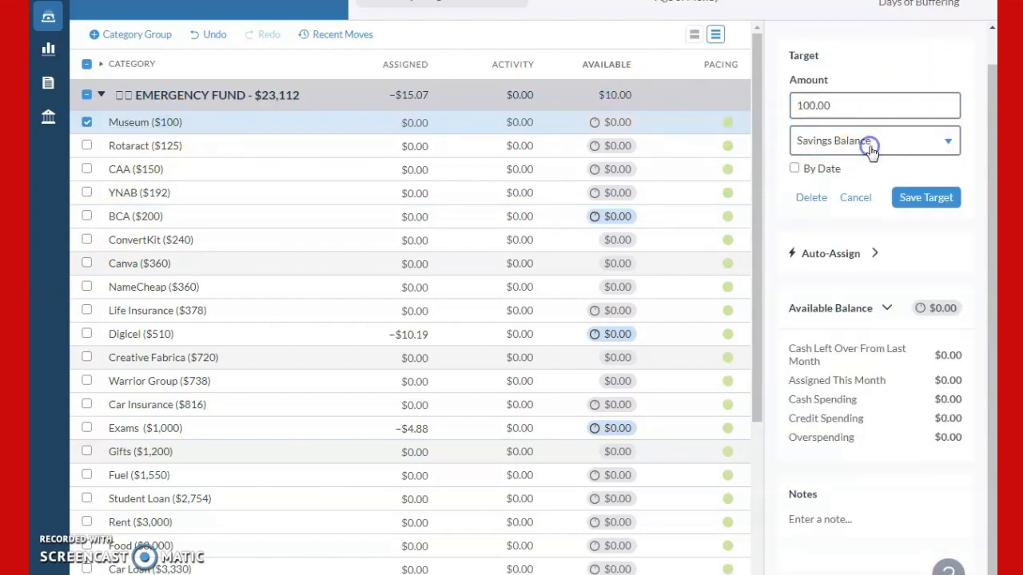
{"action": "left_click", "coordinate": [794, 168]}
{"action": "left_click", "coordinate": [951, 201]}
{"action": "left_click", "coordinate": [931, 249]}
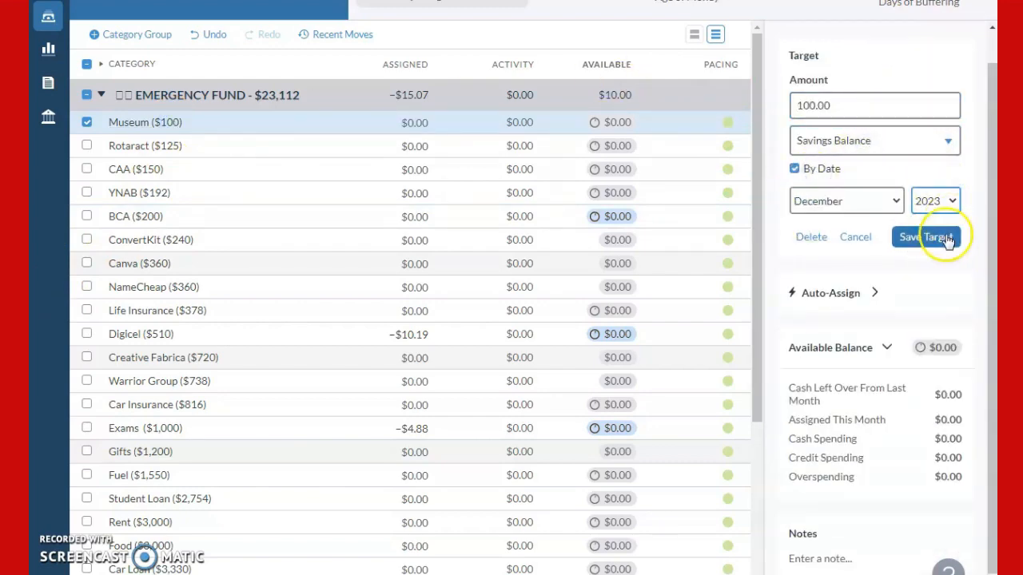
{"action": "left_click", "coordinate": [943, 236]}
Step: Add a December 2023 due date to the Rotaract category's Savings Balance target and save it
{"action": "left_click", "coordinate": [202, 147]}
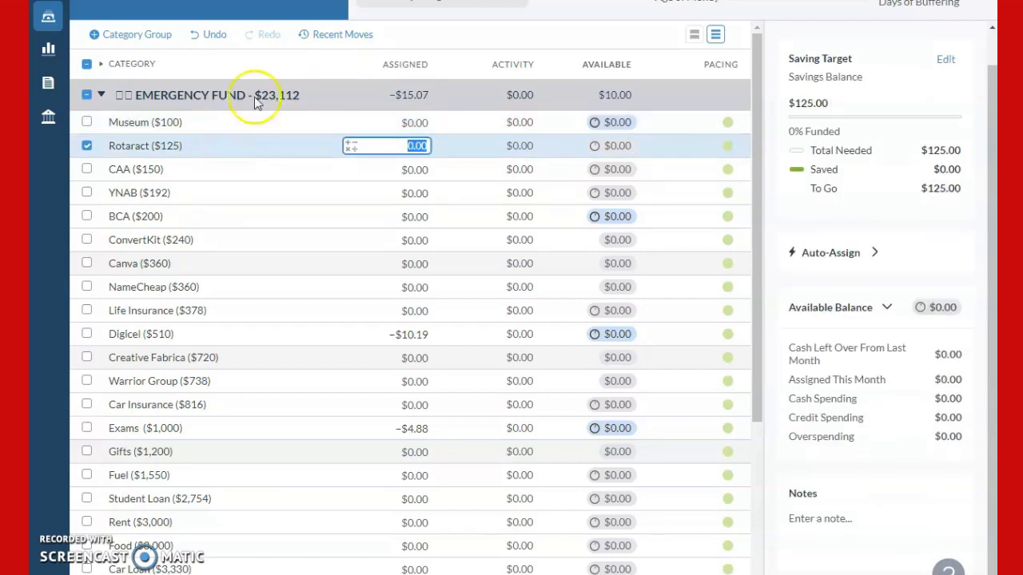
{"action": "left_click", "coordinate": [945, 59]}
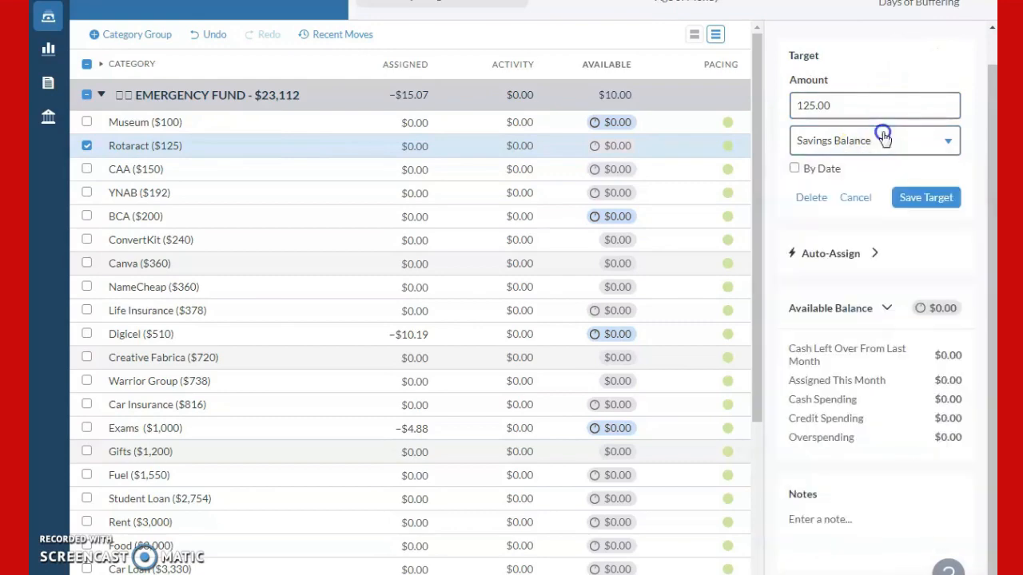
{"action": "left_click", "coordinate": [822, 169]}
{"action": "left_click", "coordinate": [935, 201]}
{"action": "left_click", "coordinate": [951, 256]}
{"action": "left_click", "coordinate": [931, 238]}
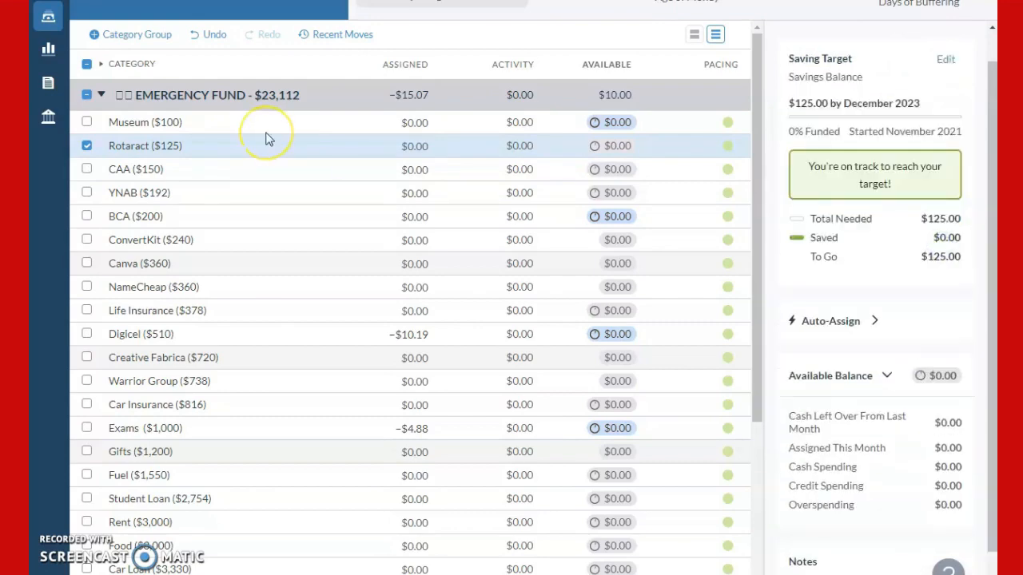
Step: Add a December 2023 due date to the CAA category's Savings Balance target and save it
{"action": "left_click", "coordinate": [152, 171]}
{"action": "left_click", "coordinate": [945, 59]}
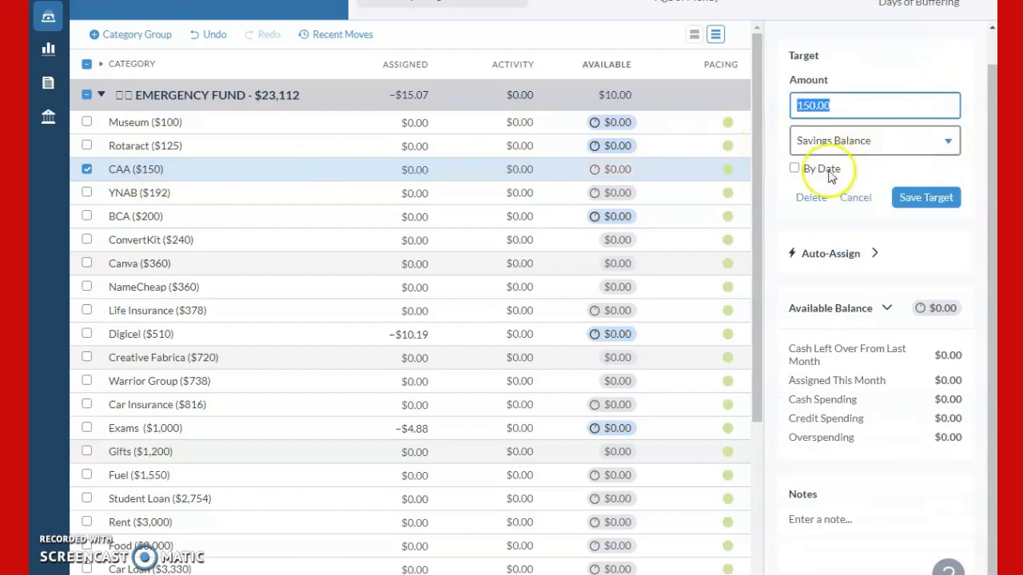
{"action": "left_click", "coordinate": [794, 169]}
{"action": "left_click", "coordinate": [936, 200]}
{"action": "left_click", "coordinate": [932, 251]}
{"action": "left_click", "coordinate": [937, 238]}
Step: Add a December 2023 due date to the YNAB category's Savings Balance target, save it, and select the BCA category
{"action": "left_click", "coordinate": [160, 196]}
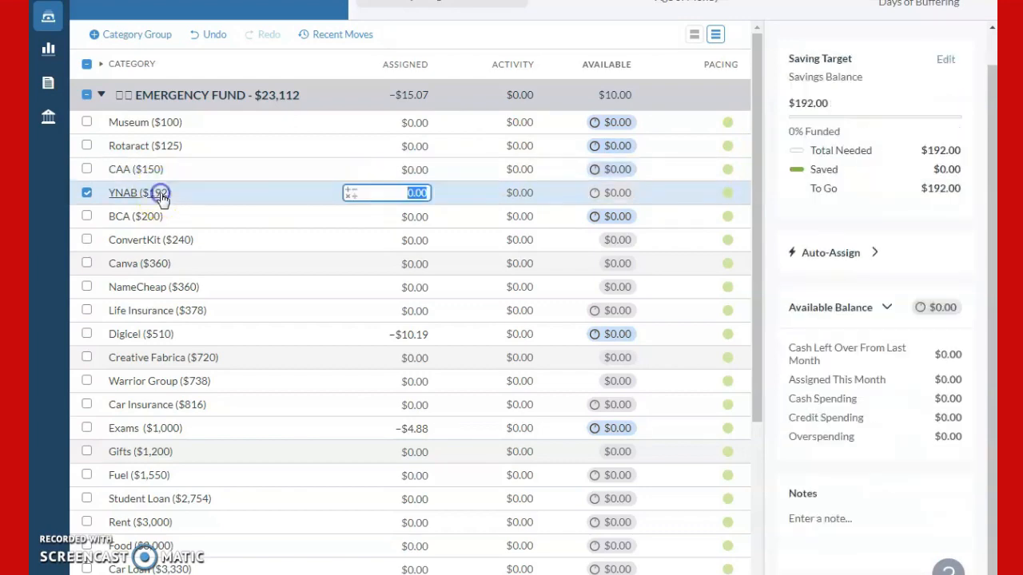
{"action": "left_click", "coordinate": [946, 61]}
{"action": "left_click", "coordinate": [951, 137]}
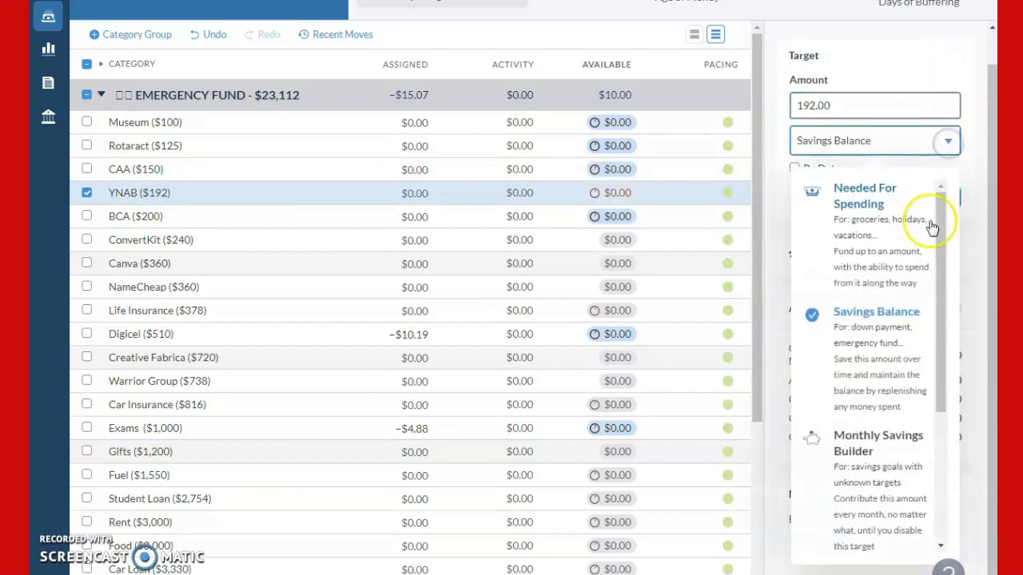
{"action": "left_click", "coordinate": [847, 335]}
{"action": "left_click", "coordinate": [825, 169]}
{"action": "left_click", "coordinate": [950, 202]}
{"action": "left_click", "coordinate": [927, 249]}
{"action": "left_click", "coordinate": [927, 238]}
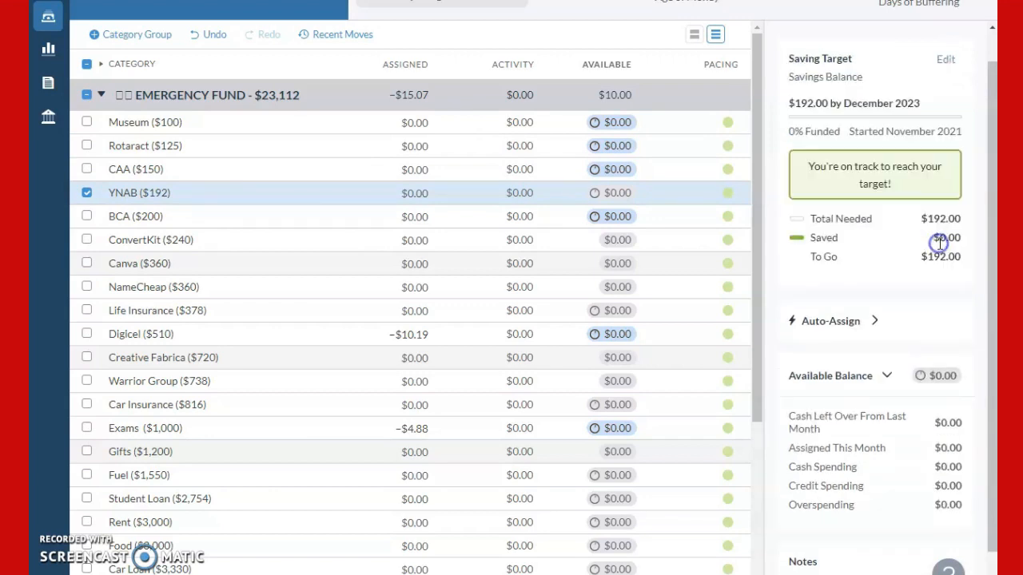
{"action": "left_click", "coordinate": [163, 216]}
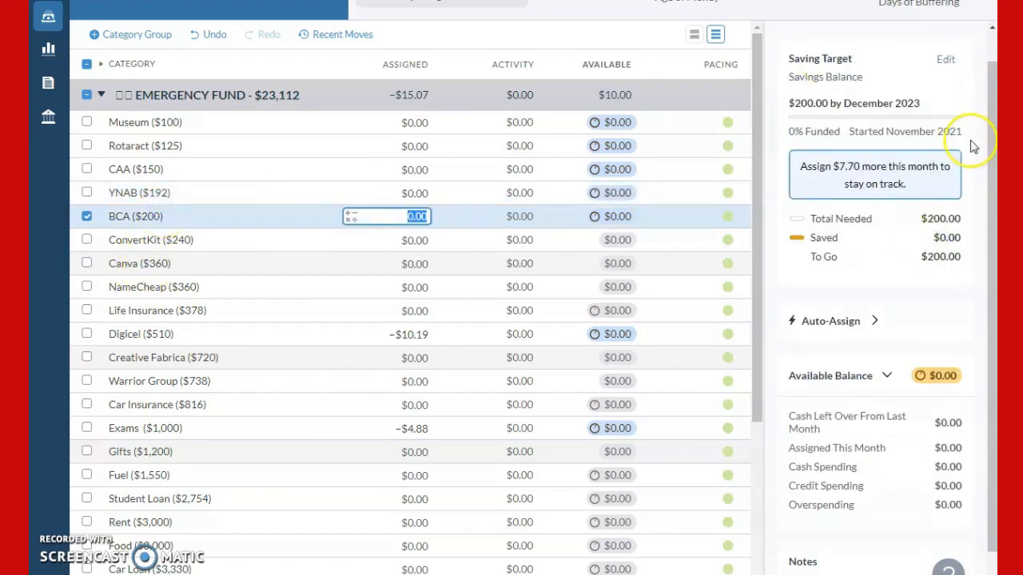
Step: Create a 240 Savings Balance target due December 2023 for the ConvertKit category and save it
{"action": "left_click", "coordinate": [177, 246]}
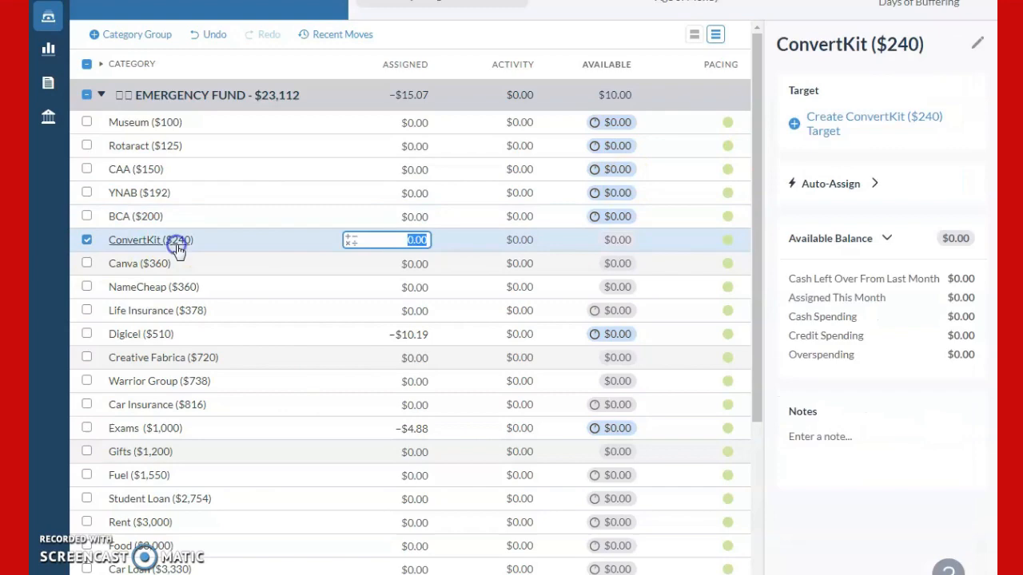
{"action": "left_click", "coordinate": [876, 112]}
{"action": "left_click", "coordinate": [877, 175]}
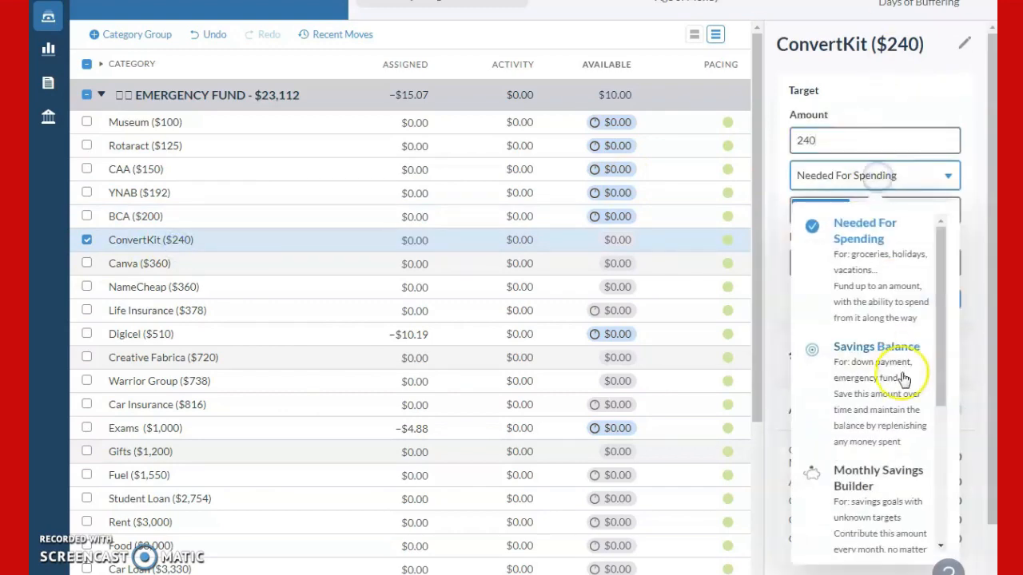
{"action": "left_click", "coordinate": [845, 343]}
{"action": "left_click", "coordinate": [935, 235]}
{"action": "left_click", "coordinate": [929, 295]}
{"action": "left_click", "coordinate": [925, 273]}
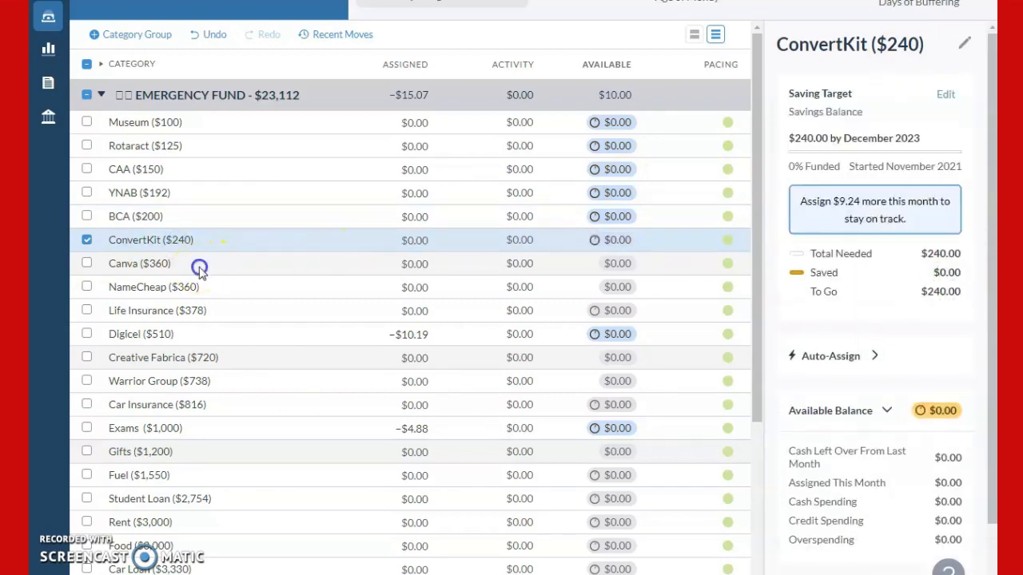
Step: Create a 360 Savings Balance target due December 2023 for the Canva category and save it
{"action": "left_click", "coordinate": [201, 264]}
{"action": "left_click", "coordinate": [940, 113]}
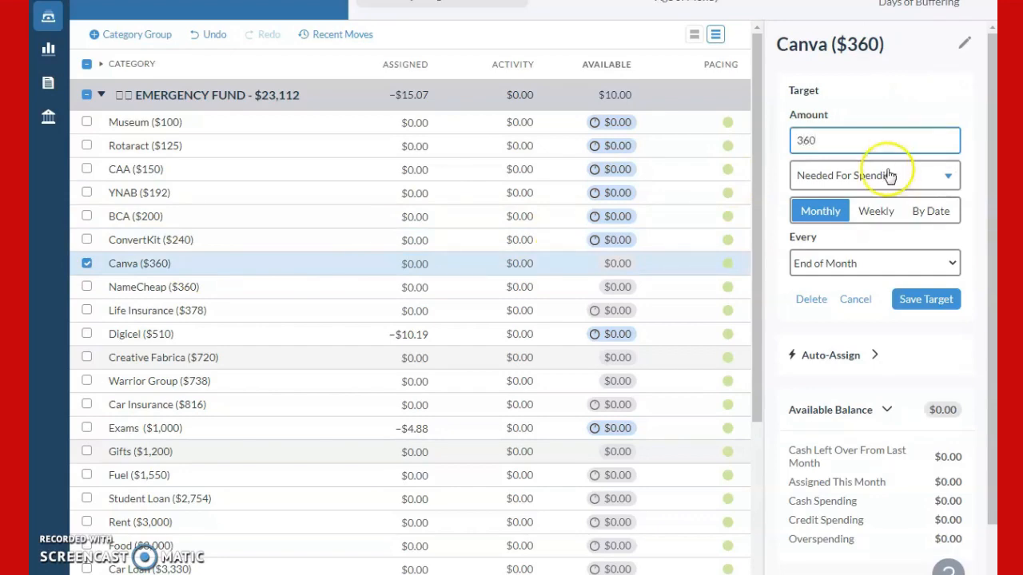
{"action": "type", "text": "360"}
{"action": "left_click", "coordinate": [890, 176]}
{"action": "left_click", "coordinate": [847, 349]}
{"action": "left_click", "coordinate": [935, 236]}
{"action": "left_click", "coordinate": [930, 296]}
{"action": "left_click", "coordinate": [930, 276]}
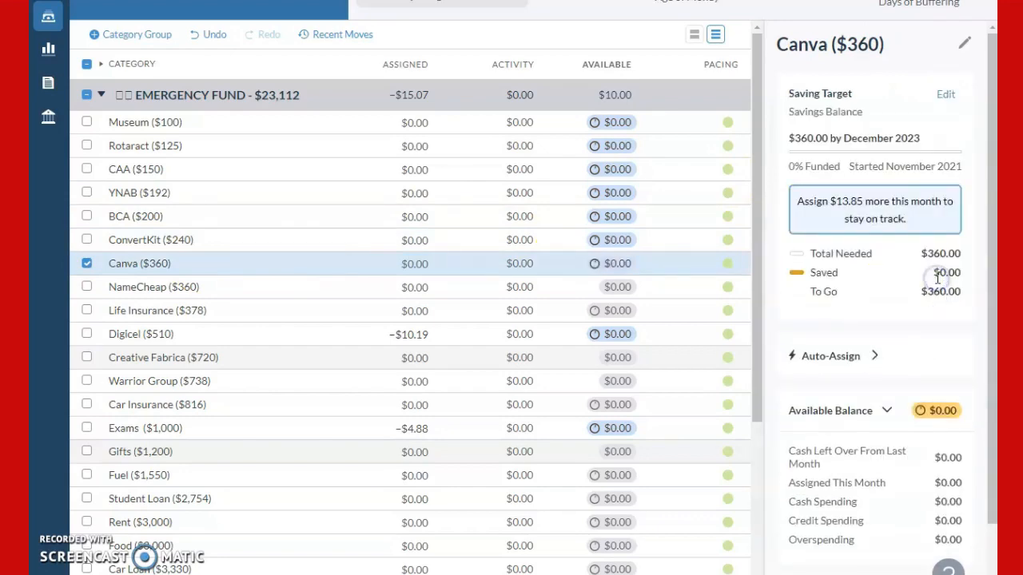
Step: Create a 360 Savings Balance target due December 2023 for the NameCheap category and save it
{"action": "left_click", "coordinate": [182, 295]}
{"action": "left_click", "coordinate": [939, 114]}
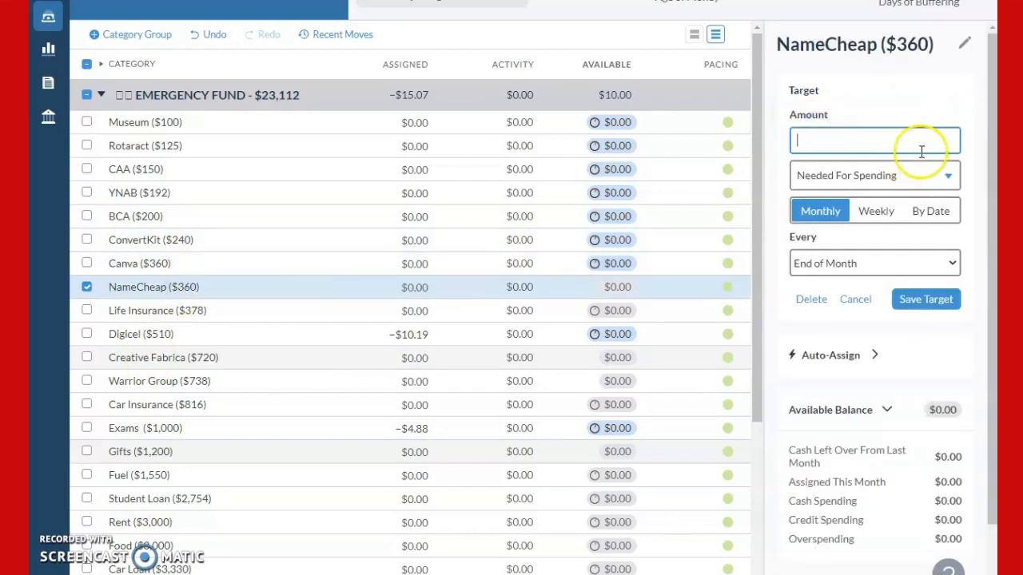
{"action": "type", "text": "360"}
{"action": "left_click", "coordinate": [940, 176]}
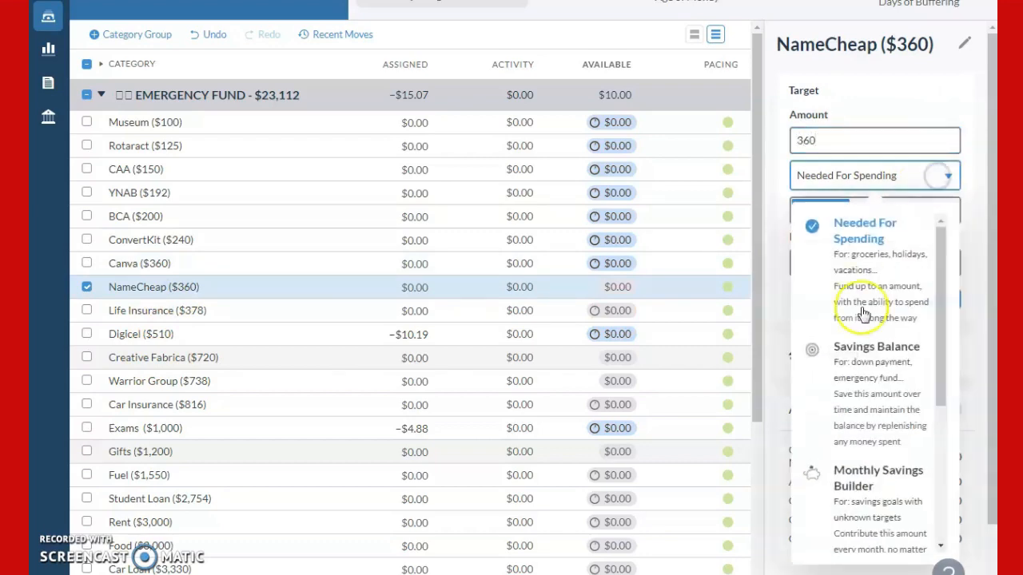
{"action": "left_click", "coordinate": [847, 349]}
{"action": "left_click", "coordinate": [935, 236]}
{"action": "left_click", "coordinate": [929, 297]}
{"action": "left_click", "coordinate": [930, 274]}
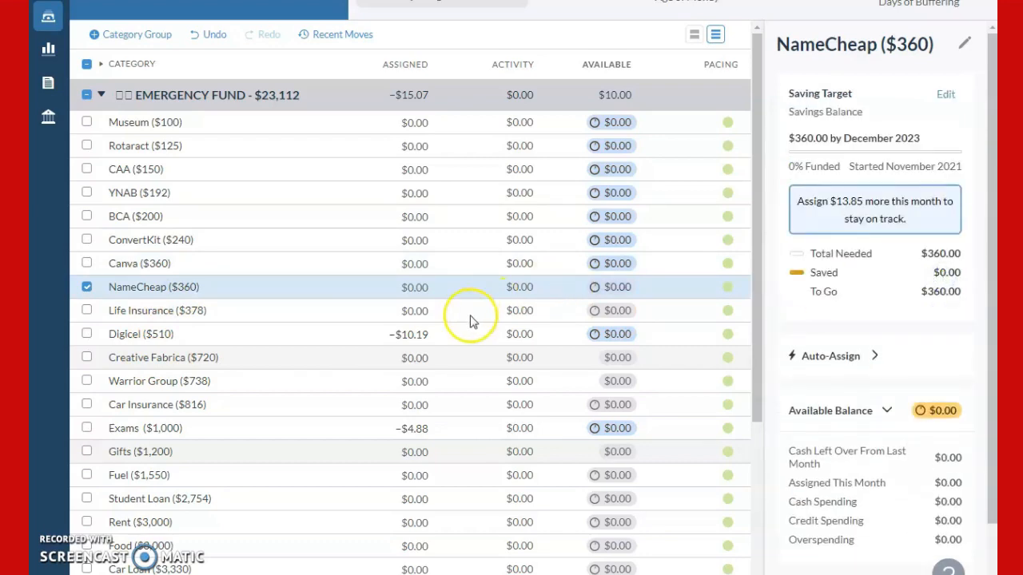
Step: Add a December 2023 due date to the Life Insurance category's Savings Balance target and save it
{"action": "left_click", "coordinate": [178, 311]}
{"action": "left_click", "coordinate": [943, 93]}
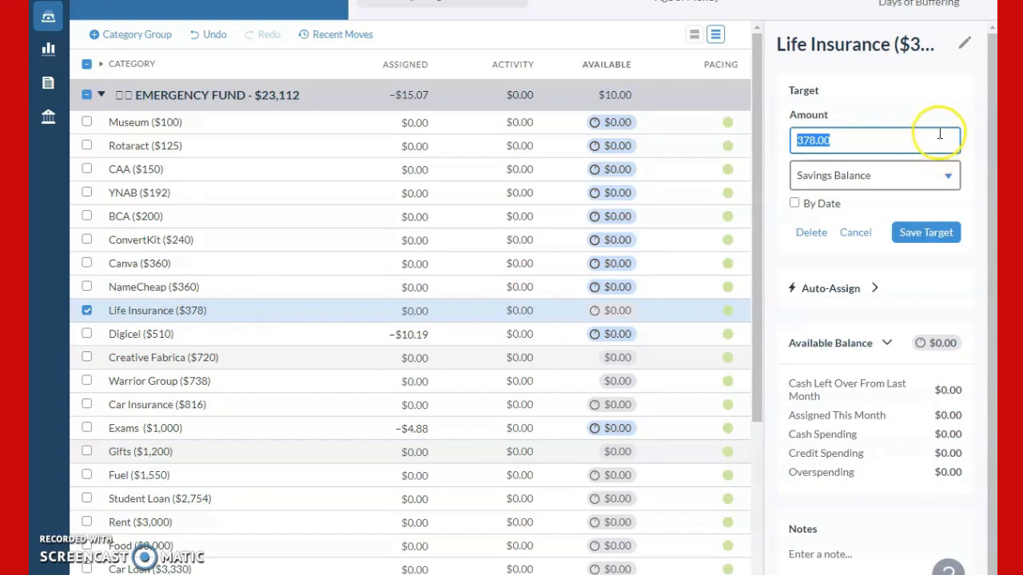
{"action": "left_click", "coordinate": [941, 139]}
{"action": "left_click", "coordinate": [947, 176]}
{"action": "left_click", "coordinate": [912, 186]}
{"action": "left_click", "coordinate": [810, 205]}
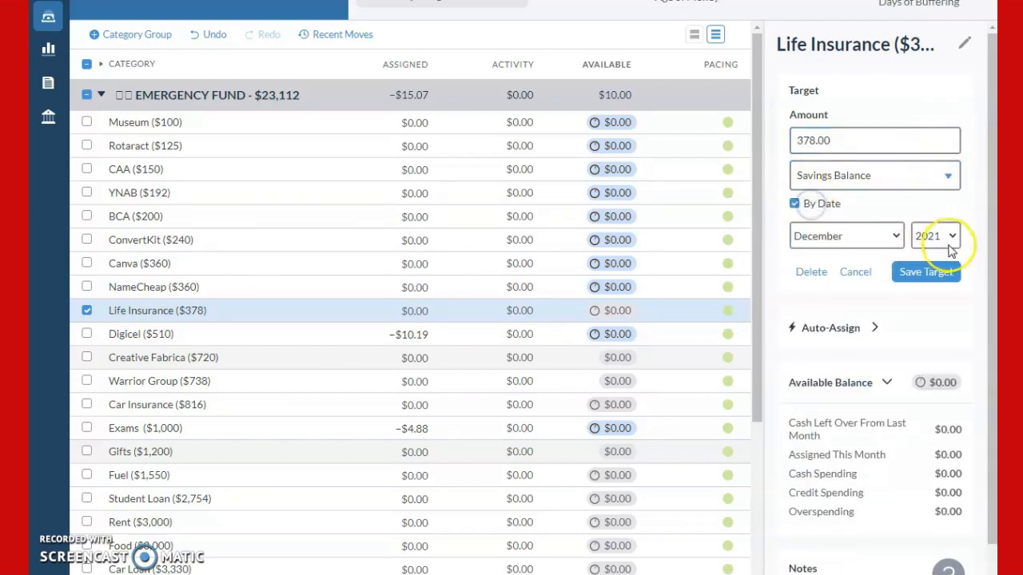
{"action": "left_click", "coordinate": [946, 240]}
{"action": "left_click", "coordinate": [941, 293]}
{"action": "left_click", "coordinate": [942, 272]}
Step: Change the Digicel category's target to a Savings Balance due December 2023 and save it
{"action": "left_click", "coordinate": [158, 336]}
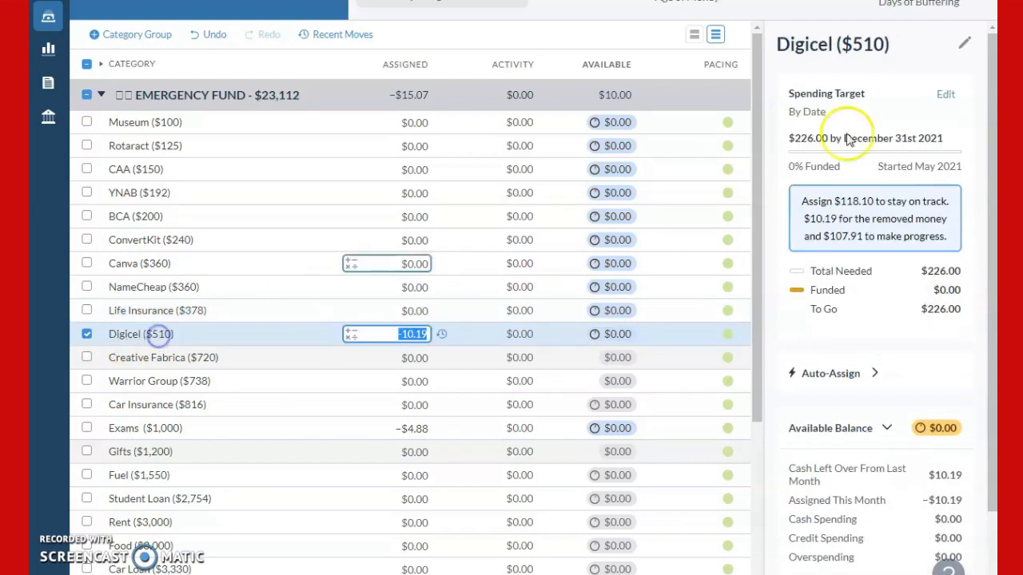
{"action": "left_click", "coordinate": [944, 94]}
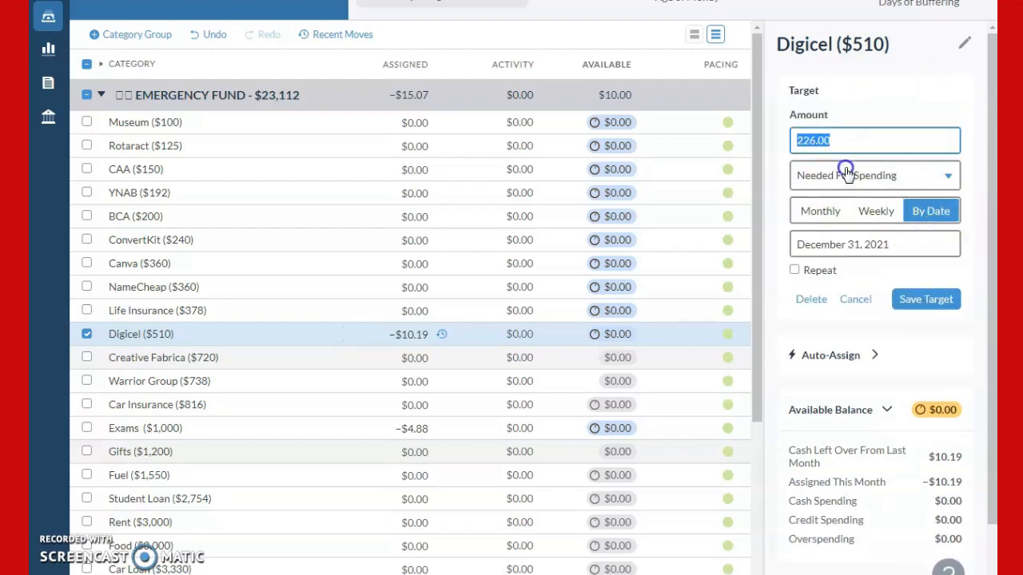
{"action": "left_click", "coordinate": [845, 168]}
{"action": "left_click", "coordinate": [847, 344]}
{"action": "left_click", "coordinate": [950, 234]}
{"action": "left_click", "coordinate": [928, 284]}
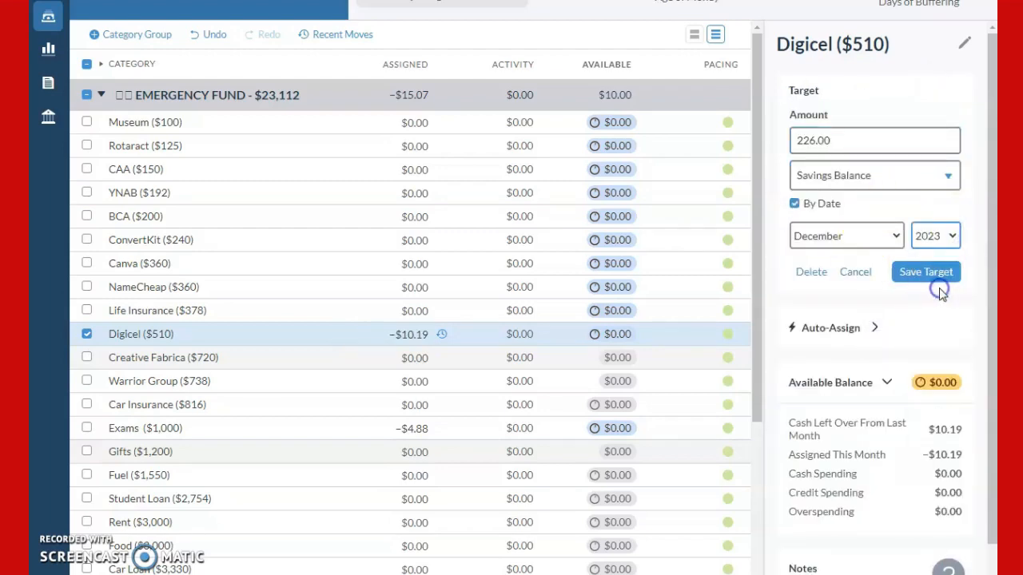
{"action": "left_click", "coordinate": [933, 275]}
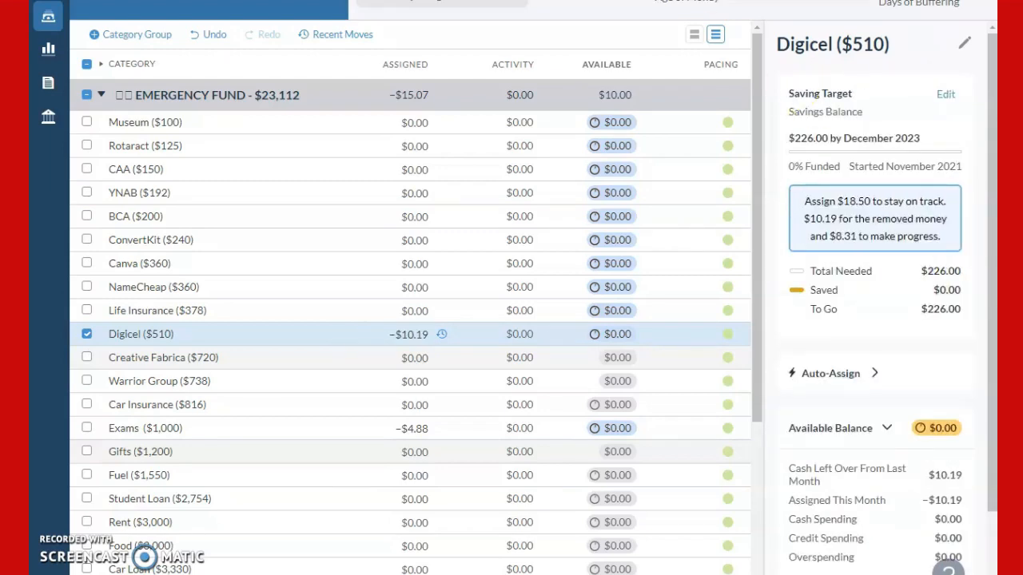
Step: Create a 720 Savings Balance target due December 2023 for the Creative Fabrica category and save it
{"action": "left_click", "coordinate": [233, 360]}
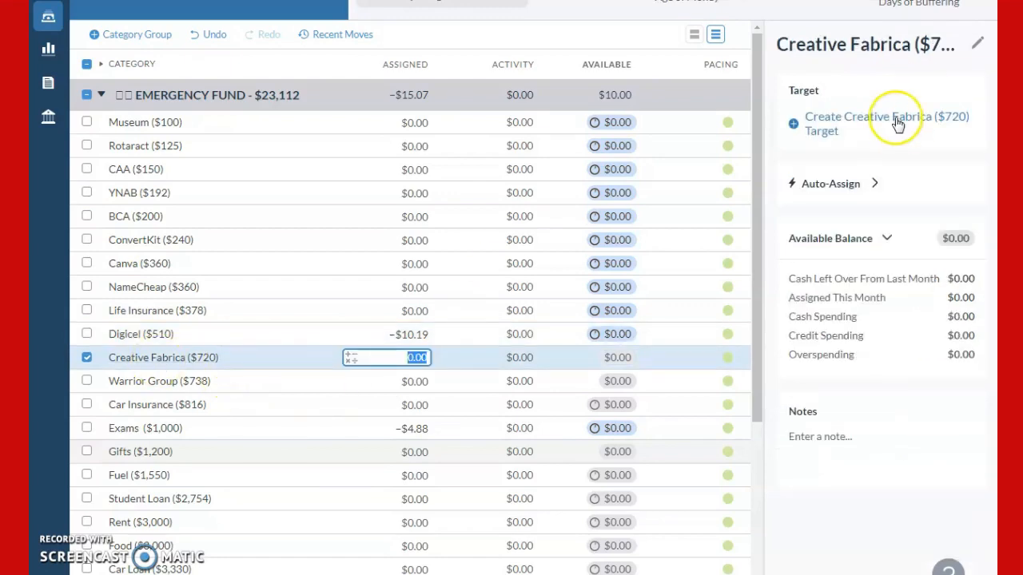
{"action": "left_click", "coordinate": [895, 121]}
{"action": "left_click", "coordinate": [902, 175]}
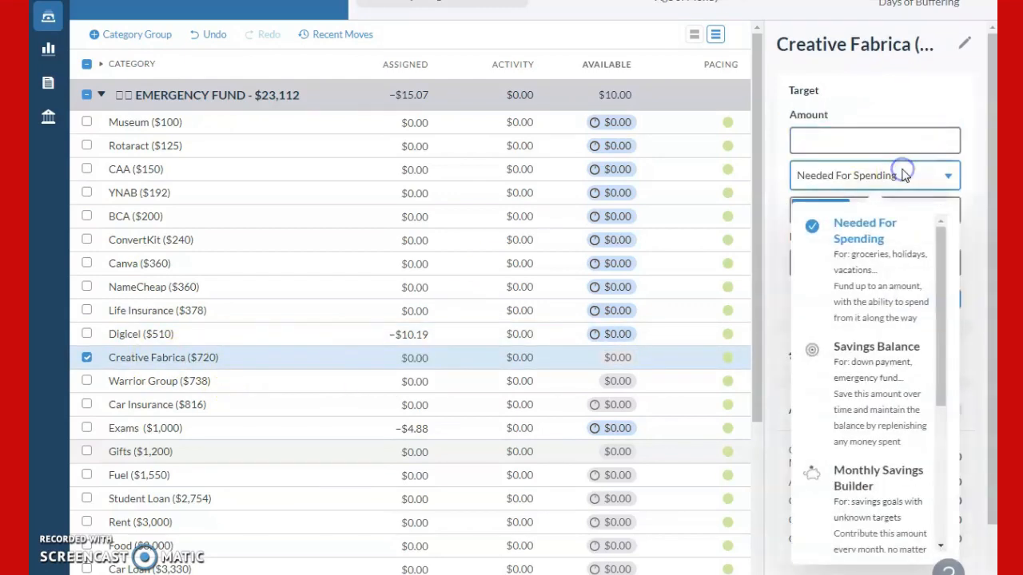
{"action": "left_click", "coordinate": [871, 286]}
{"action": "left_click", "coordinate": [864, 137]}
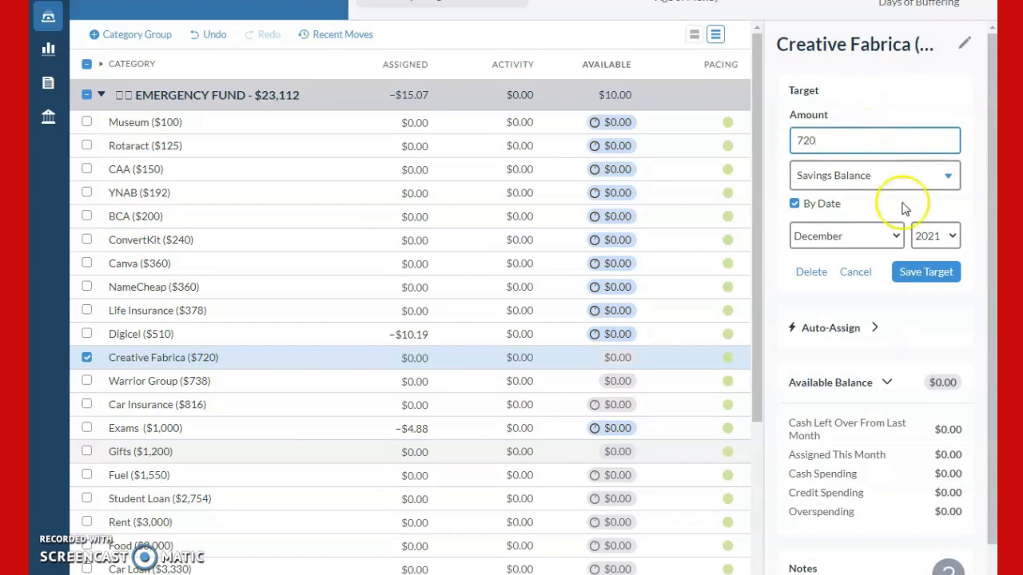
{"action": "left_click", "coordinate": [935, 235]}
{"action": "left_click", "coordinate": [928, 281]}
{"action": "left_click", "coordinate": [935, 273]}
Step: Create a 738 Savings Balance target due December 2023 for the Warrior Group category and save it
{"action": "left_click", "coordinate": [190, 387]}
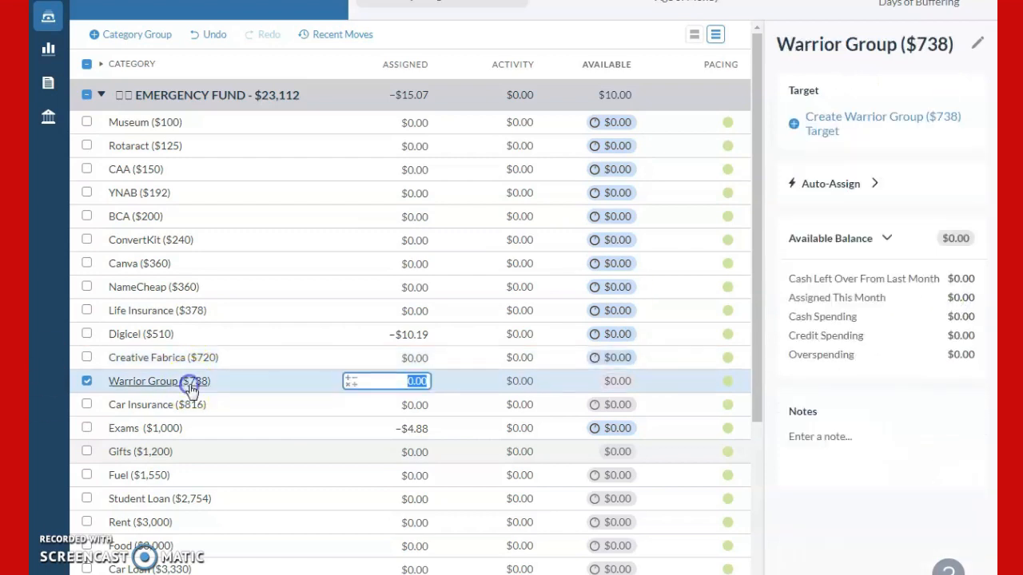
{"action": "left_click", "coordinate": [851, 136]}
{"action": "type", "text": "738"}
{"action": "left_click", "coordinate": [871, 176]}
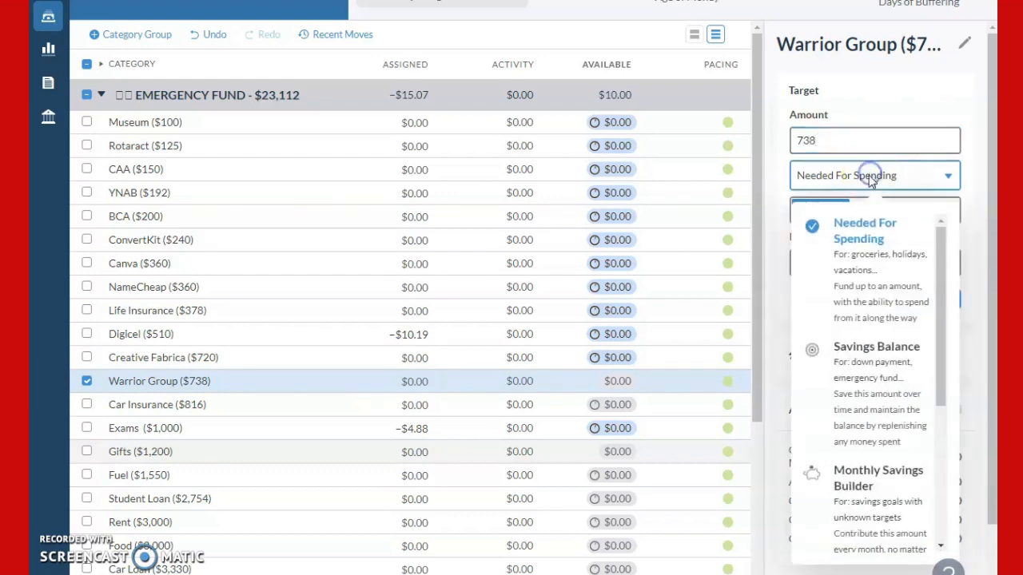
{"action": "left_click", "coordinate": [867, 351]}
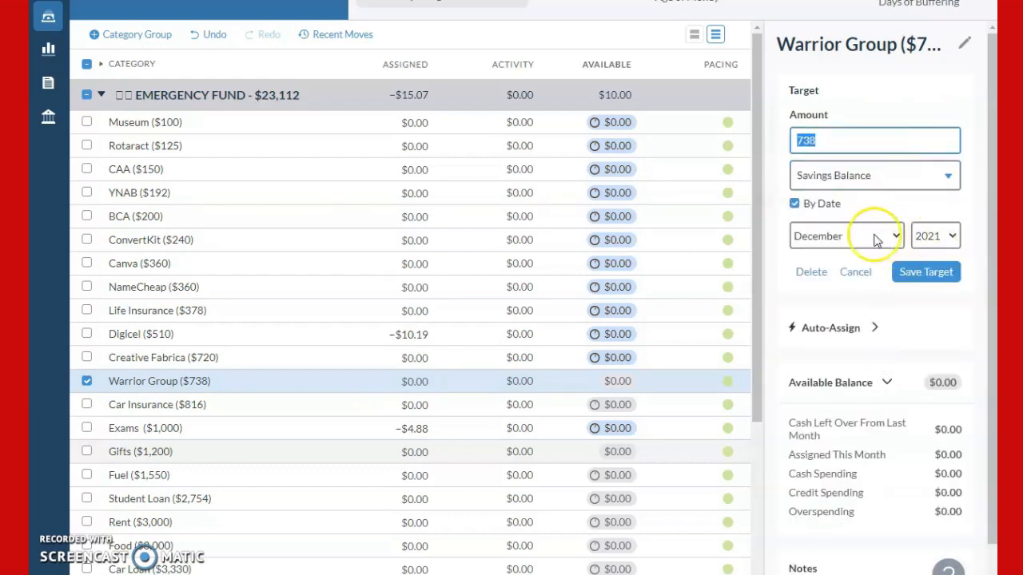
{"action": "left_click", "coordinate": [952, 236]}
{"action": "left_click", "coordinate": [934, 297]}
{"action": "left_click", "coordinate": [941, 273]}
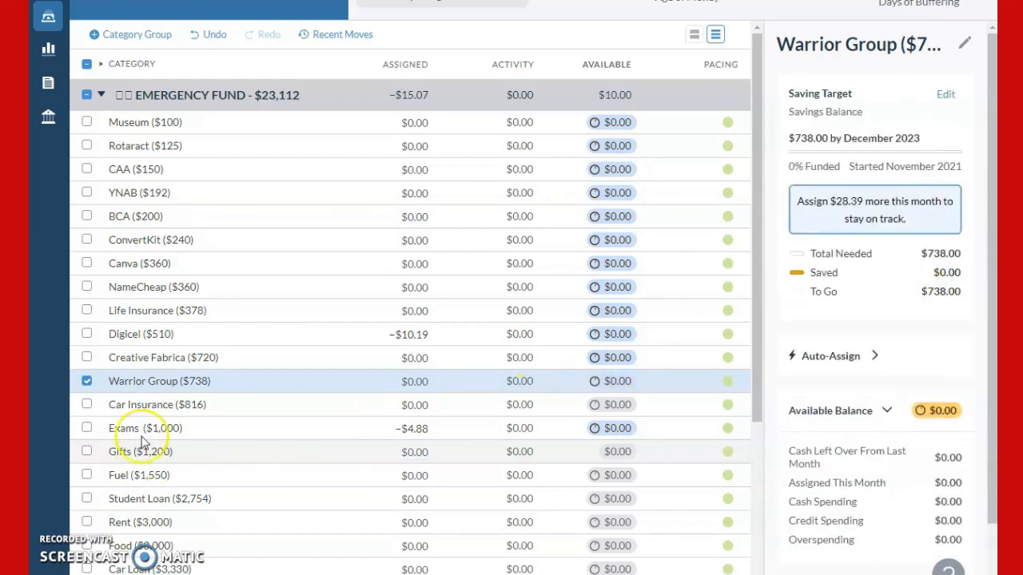
Step: Set the Car Insurance category's Savings Balance target to 816, due December 2023, and save it
{"action": "left_click", "coordinate": [164, 406]}
{"action": "left_click", "coordinate": [947, 95]}
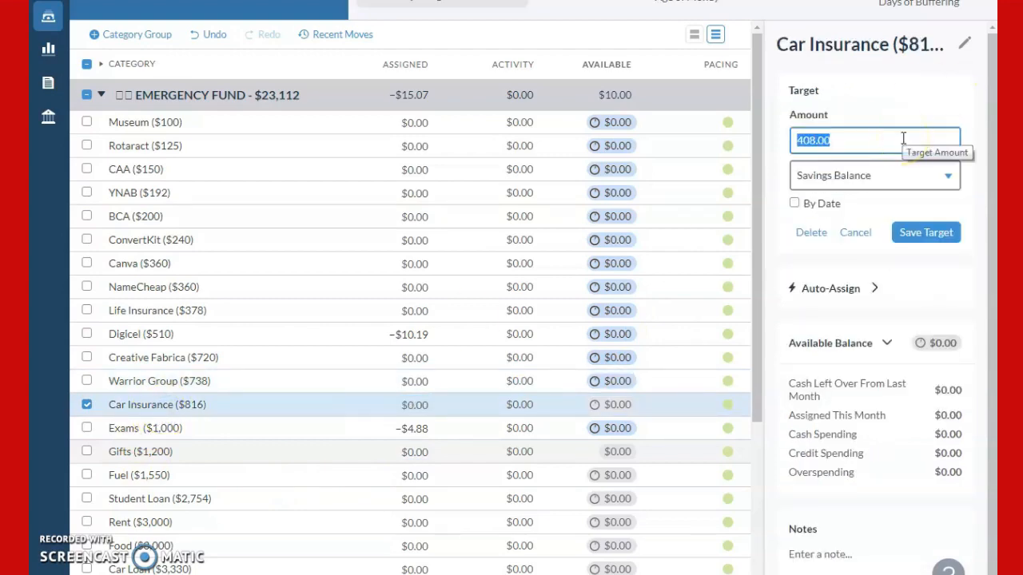
{"action": "type", "text": "816"}
{"action": "left_click", "coordinate": [893, 176]}
{"action": "left_click", "coordinate": [886, 346]}
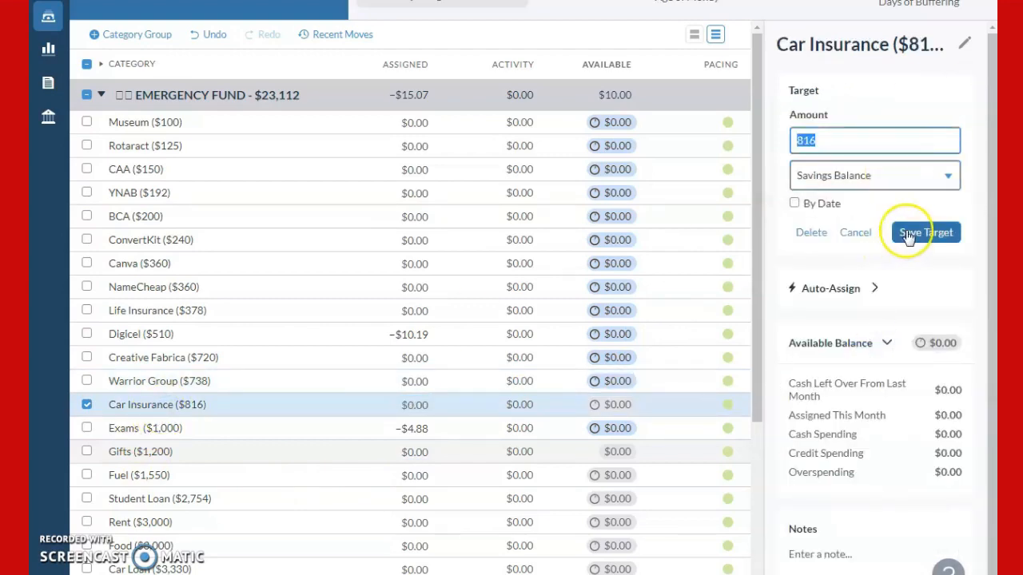
{"action": "left_click", "coordinate": [827, 203]}
{"action": "left_click", "coordinate": [940, 235]}
{"action": "left_click", "coordinate": [927, 283]}
{"action": "left_click", "coordinate": [915, 272]}
Step: Change the Exams category's target to a Savings Balance due December 2023 and save it
{"action": "left_click", "coordinate": [187, 429]}
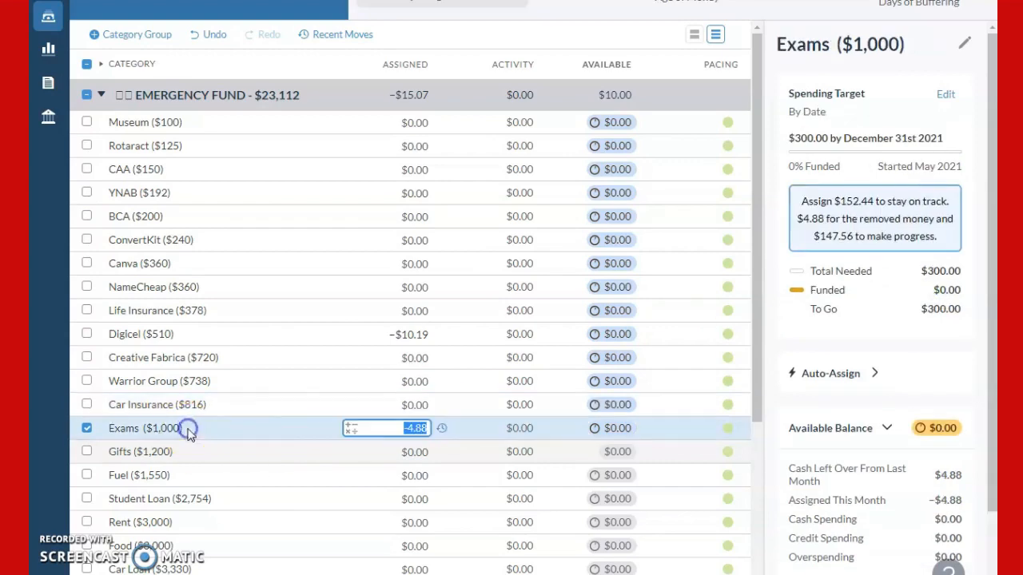
{"action": "left_click", "coordinate": [947, 95]}
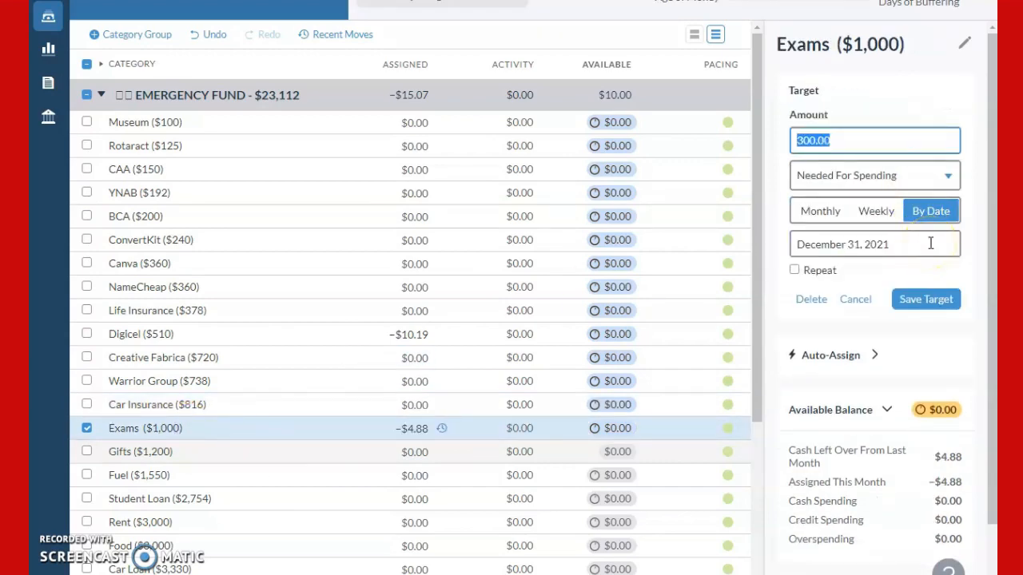
{"action": "left_click", "coordinate": [943, 175]}
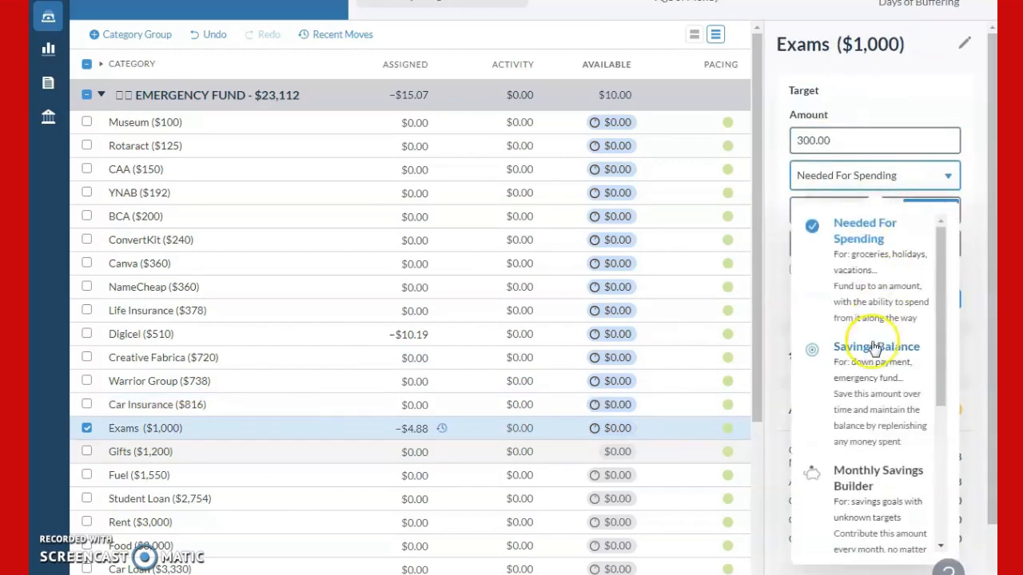
{"action": "left_click", "coordinate": [911, 345]}
{"action": "left_click", "coordinate": [946, 175]}
{"action": "left_click", "coordinate": [946, 285]}
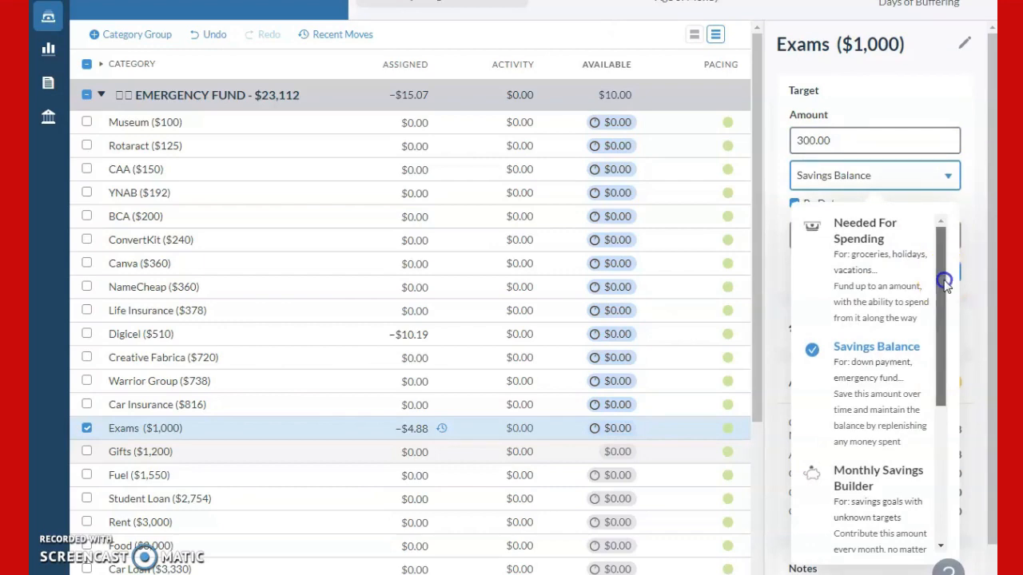
{"action": "left_click", "coordinate": [964, 202]}
{"action": "left_click", "coordinate": [951, 235]}
{"action": "left_click", "coordinate": [932, 288]}
{"action": "left_click", "coordinate": [925, 269]}
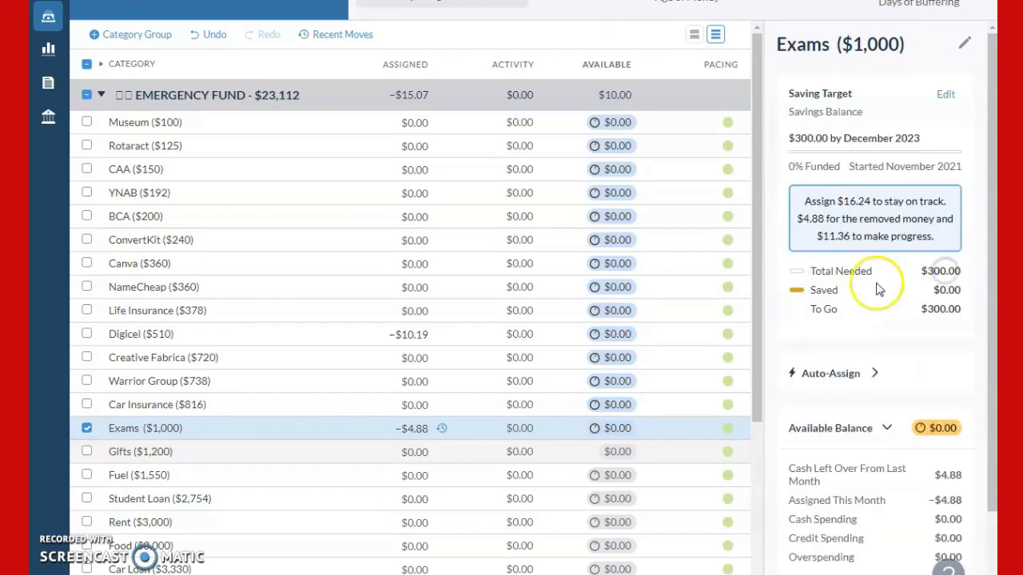
Step: Create a 1200 Savings Balance target due December 2023 for the Gifts category and save it
{"action": "left_click", "coordinate": [136, 451]}
{"action": "scroll", "coordinate": [200, 421], "scroll_direction": "down", "scroll_amount": 3}
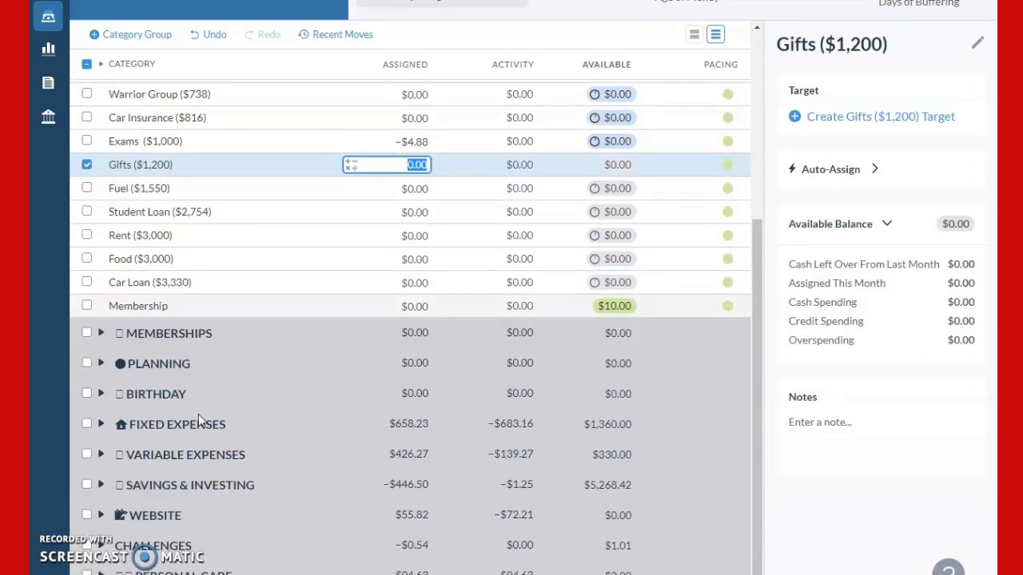
{"action": "left_click", "coordinate": [854, 115]}
{"action": "left_click", "coordinate": [849, 140]}
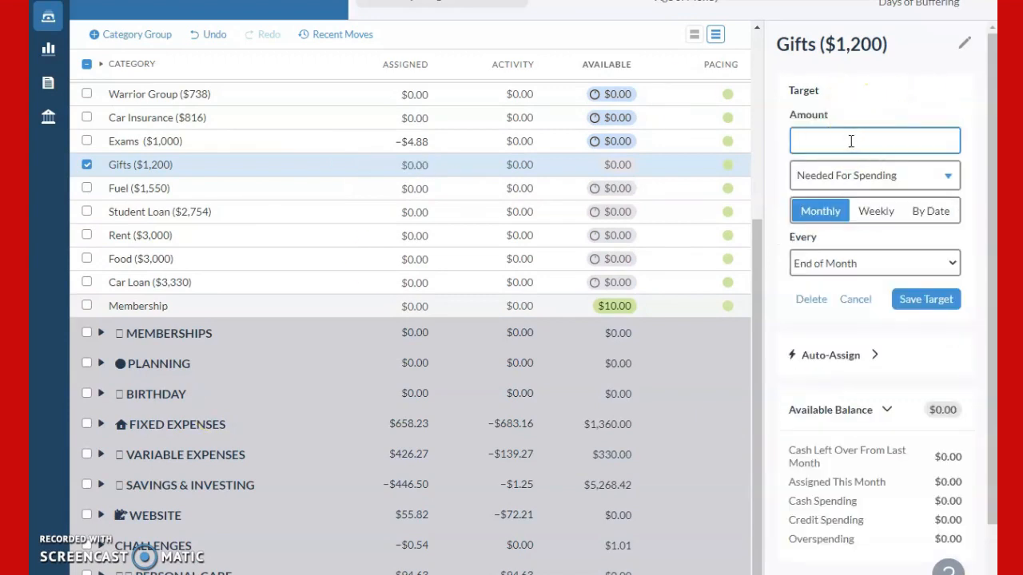
{"action": "left_click", "coordinate": [875, 175]}
{"action": "left_click", "coordinate": [878, 361]}
{"action": "left_click", "coordinate": [935, 236]}
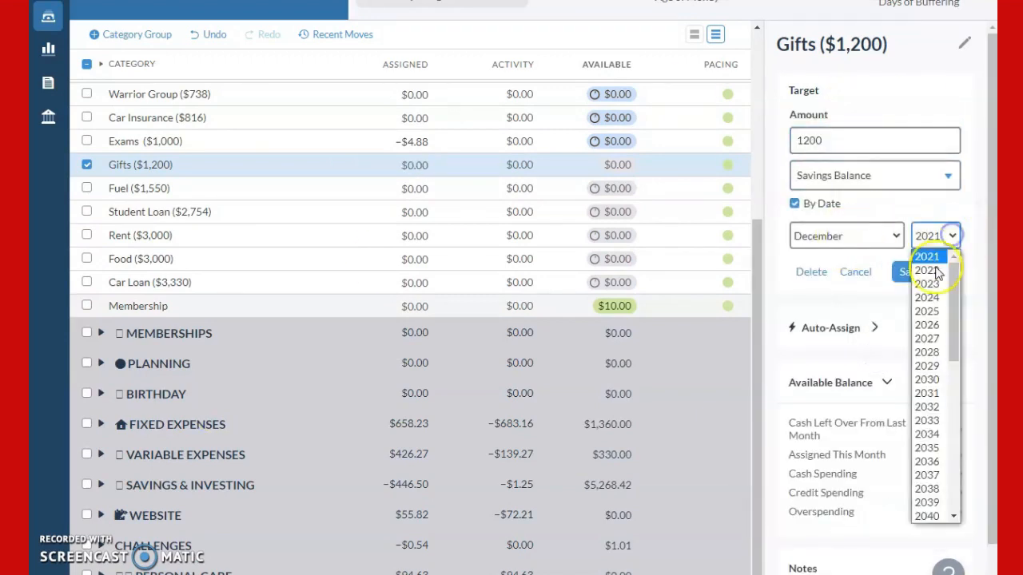
{"action": "left_click", "coordinate": [937, 278]}
{"action": "left_click", "coordinate": [925, 272]}
Step: Set the Fuel category's Savings Balance target to 1550 with a December due date and save it
{"action": "left_click", "coordinate": [138, 186]}
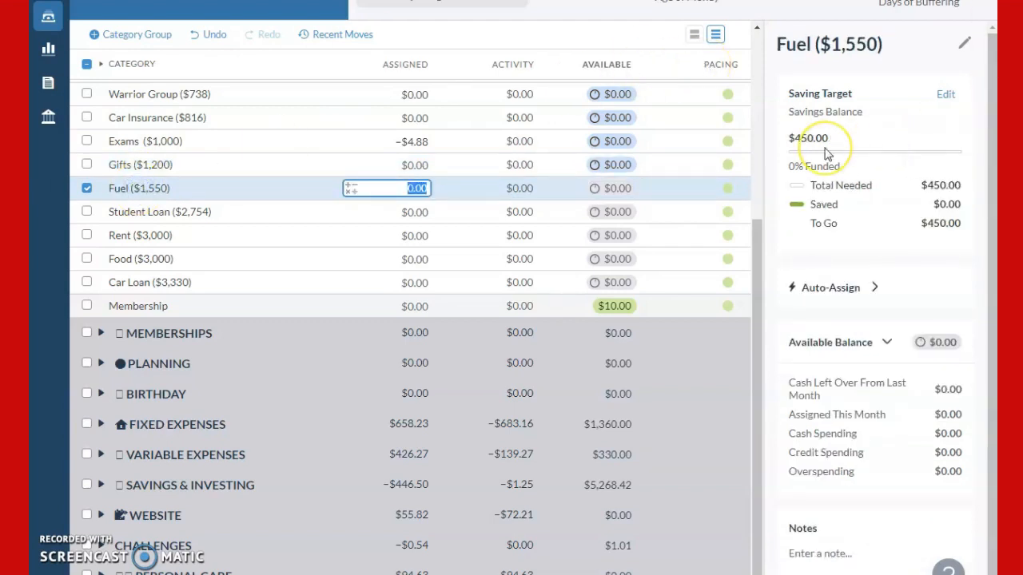
{"action": "left_click", "coordinate": [947, 95]}
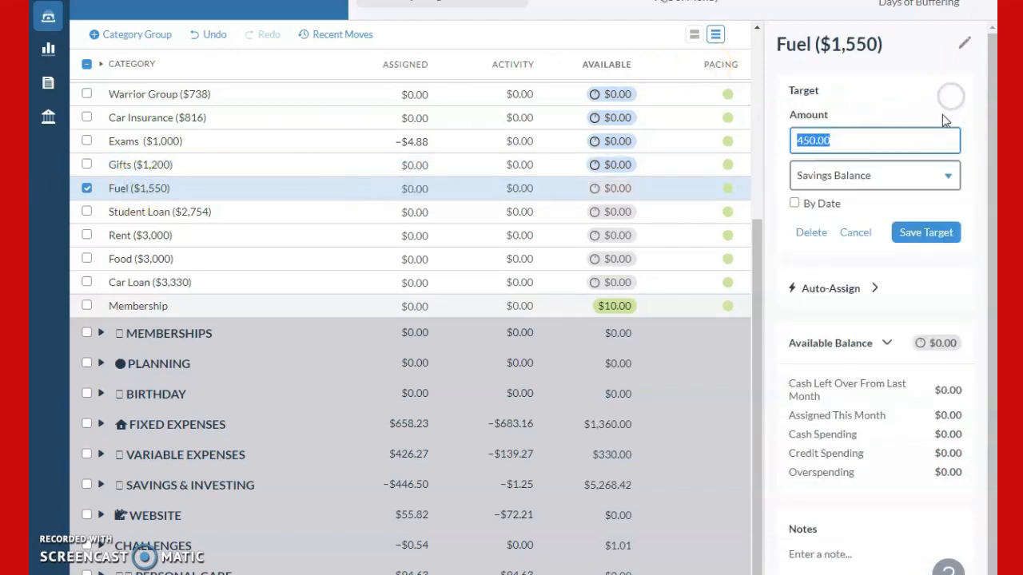
{"action": "left_click", "coordinate": [937, 173]}
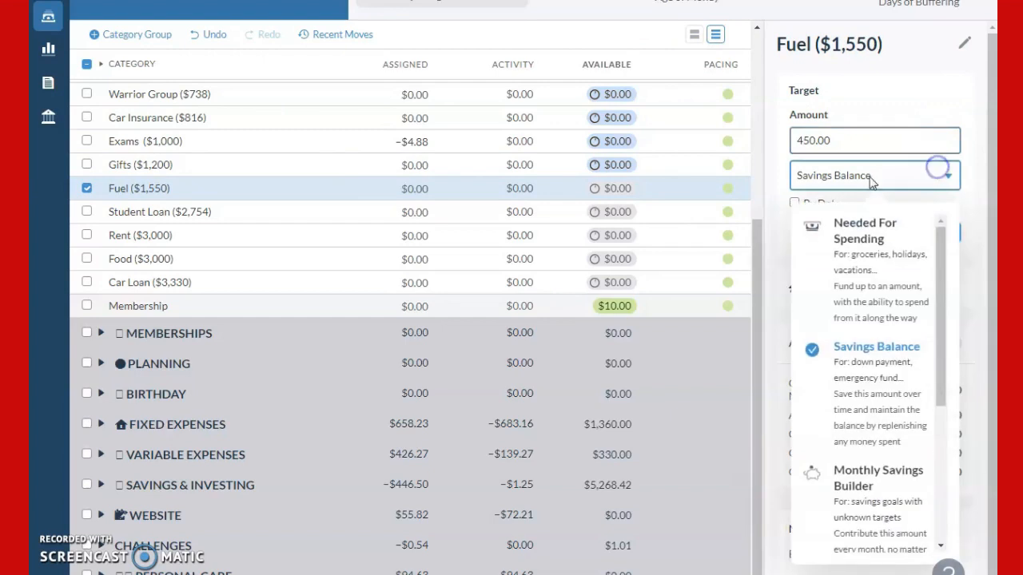
{"action": "left_click", "coordinate": [778, 179]}
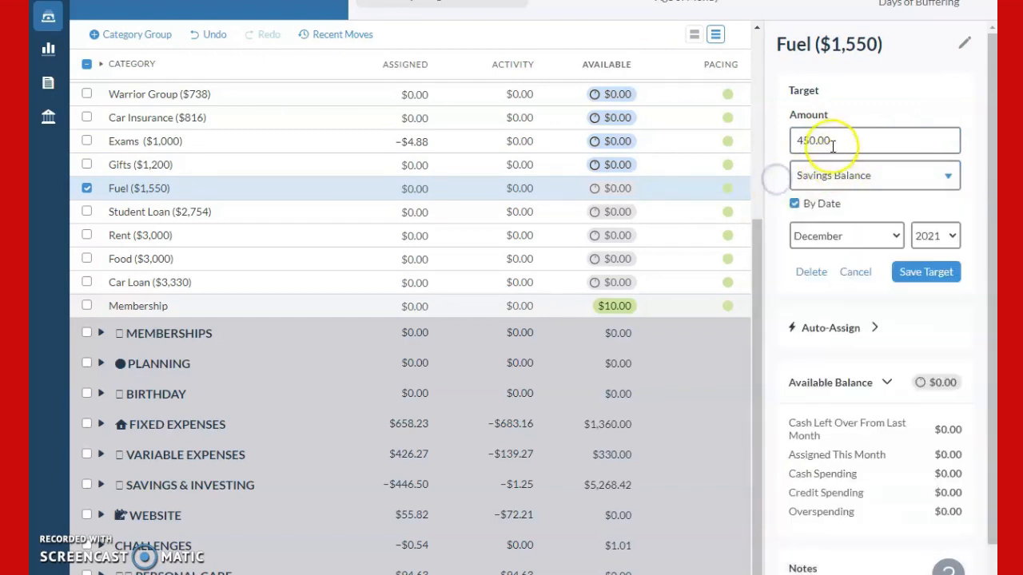
{"action": "left_click_drag", "start_coordinate": [832, 146], "coordinate": [772, 141]}
{"action": "type", "text": "1550"}
{"action": "left_click", "coordinate": [935, 236]}
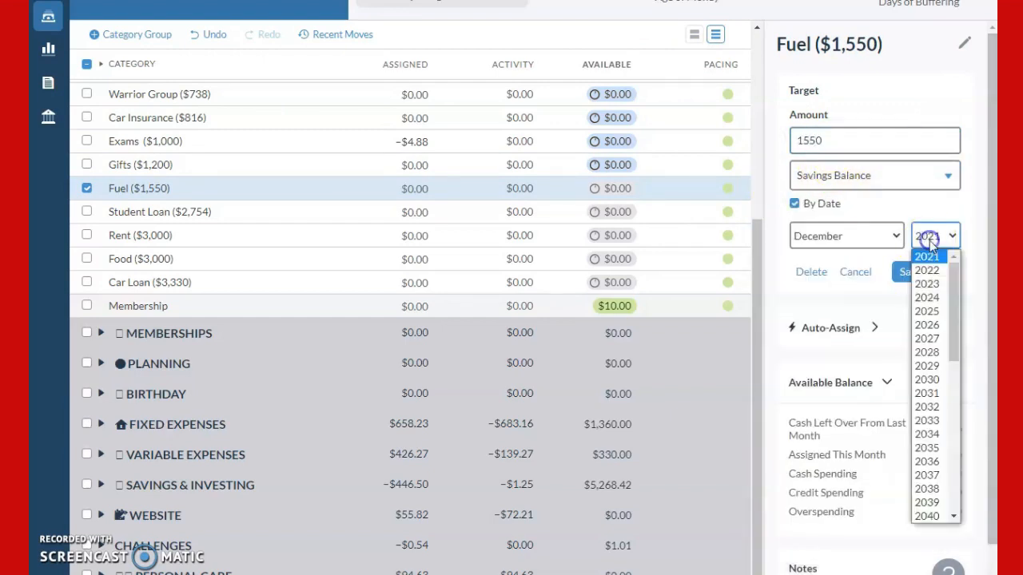
{"action": "left_click", "coordinate": [927, 269]}
{"action": "left_click", "coordinate": [925, 272]}
Step: Set the Student Loan category's Savings Balance target to 2754, due December 2023, and save it
{"action": "left_click", "coordinate": [192, 216]}
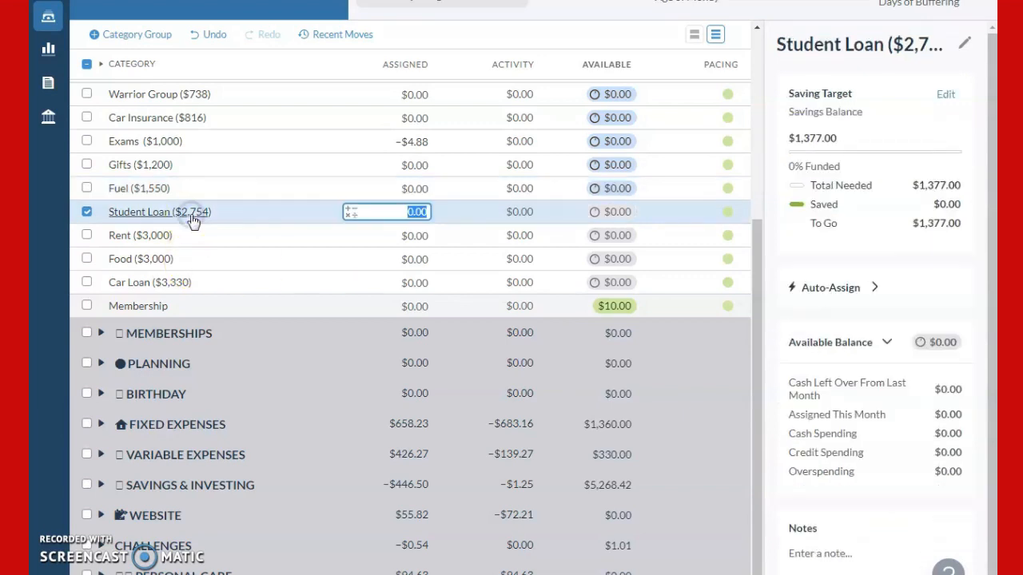
{"action": "left_click", "coordinate": [945, 93]}
{"action": "left_click", "coordinate": [795, 203]}
{"action": "left_click", "coordinate": [842, 137]}
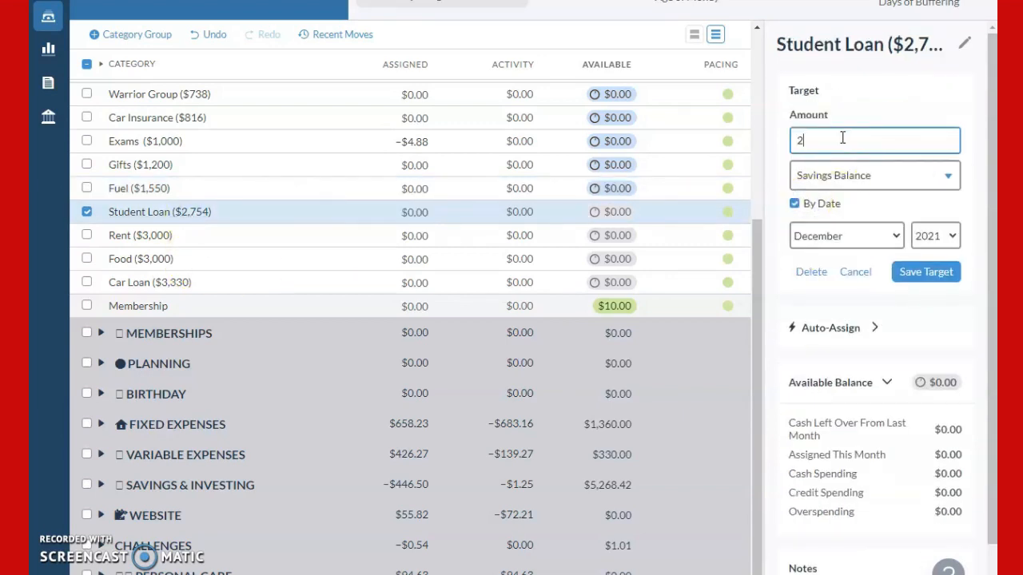
{"action": "left_click", "coordinate": [929, 232]}
{"action": "left_click", "coordinate": [953, 281]}
{"action": "left_click", "coordinate": [943, 271]}
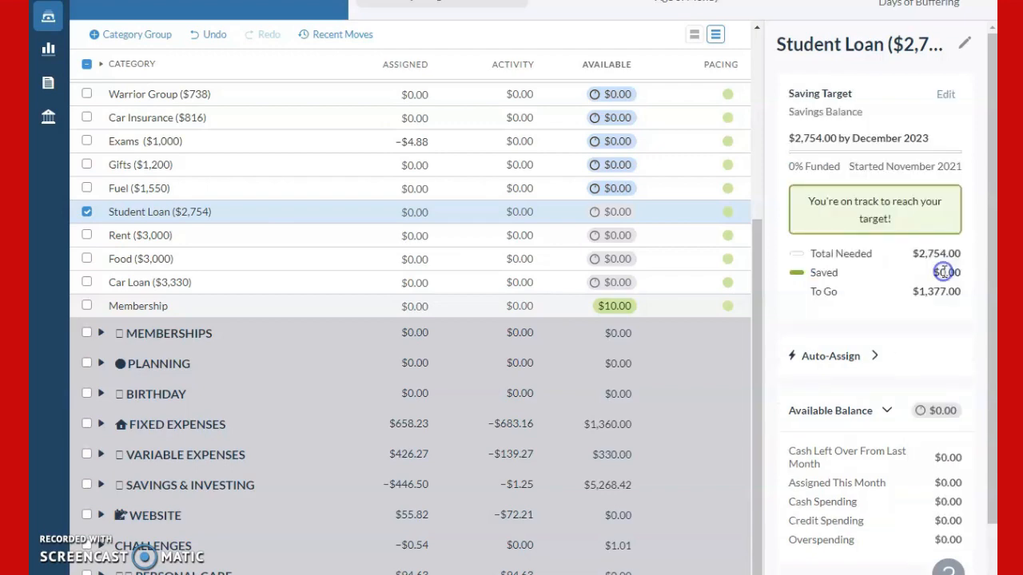
Step: Add a December 2023 due date to the Rent category's Savings Balance target and save it
{"action": "left_click", "coordinate": [158, 235]}
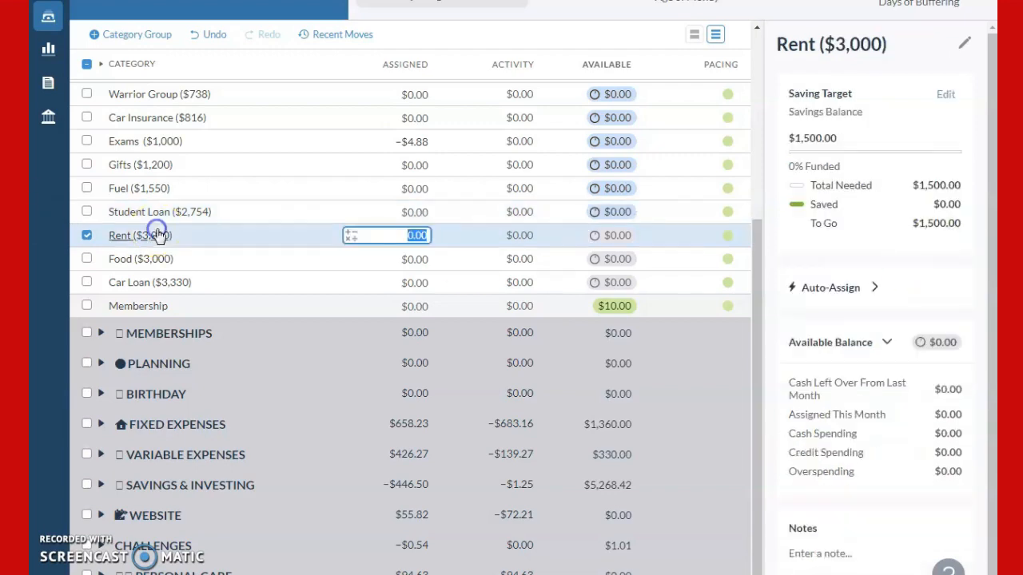
{"action": "left_click", "coordinate": [945, 94]}
{"action": "left_click", "coordinate": [930, 175]}
{"action": "left_click", "coordinate": [795, 203]}
{"action": "left_click", "coordinate": [929, 233]}
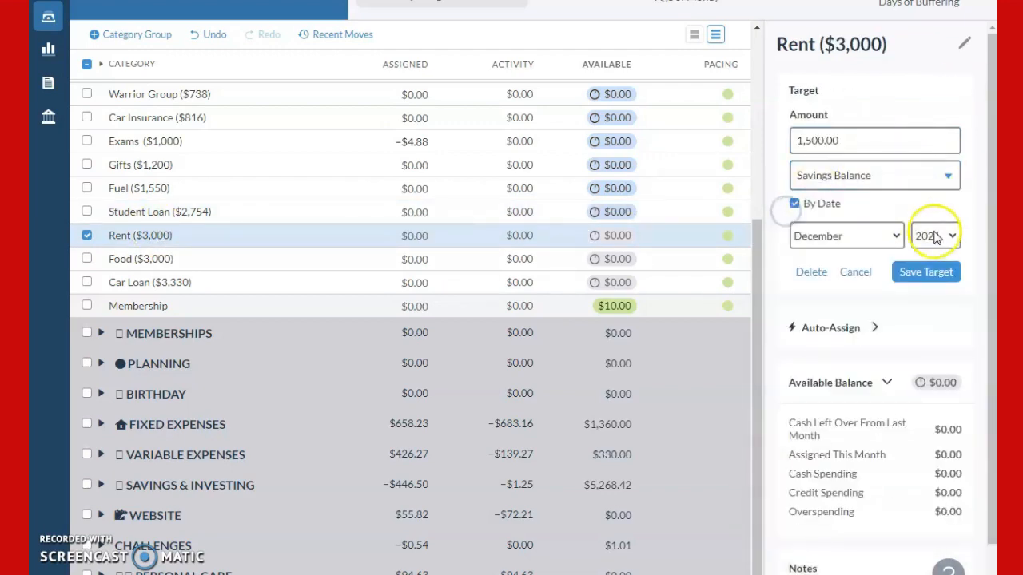
{"action": "left_click", "coordinate": [931, 279]}
{"action": "left_click", "coordinate": [928, 275]}
Step: Set the Food category's Savings Balance target to 3000, due December 2023, and save it
{"action": "left_click", "coordinate": [192, 258]}
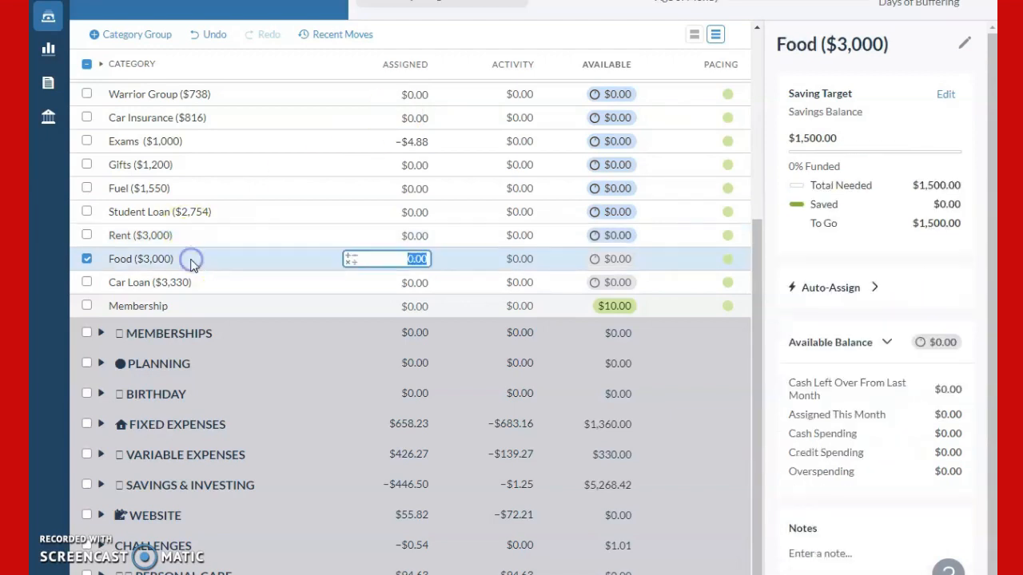
{"action": "left_click", "coordinate": [949, 96]}
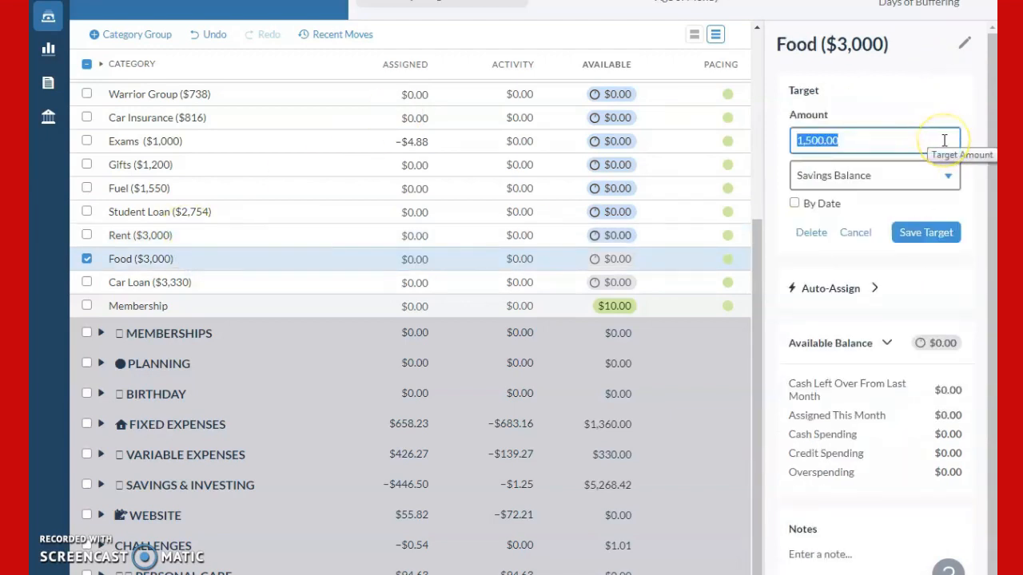
{"action": "type", "text": "3000"}
{"action": "left_click", "coordinate": [924, 192]}
{"action": "left_click", "coordinate": [795, 203]}
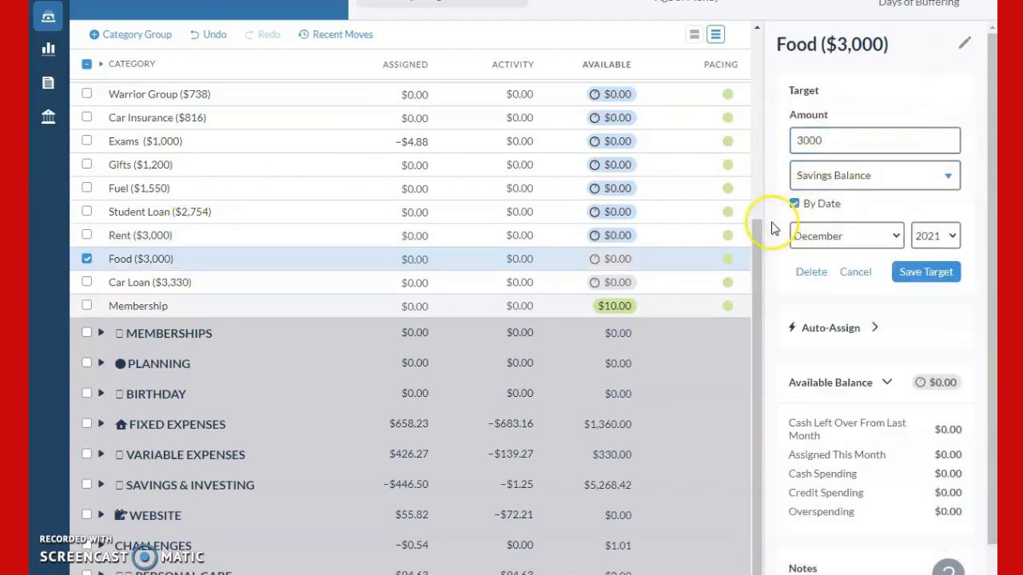
{"action": "left_click", "coordinate": [935, 235]}
{"action": "left_click", "coordinate": [925, 292]}
{"action": "left_click", "coordinate": [929, 276]}
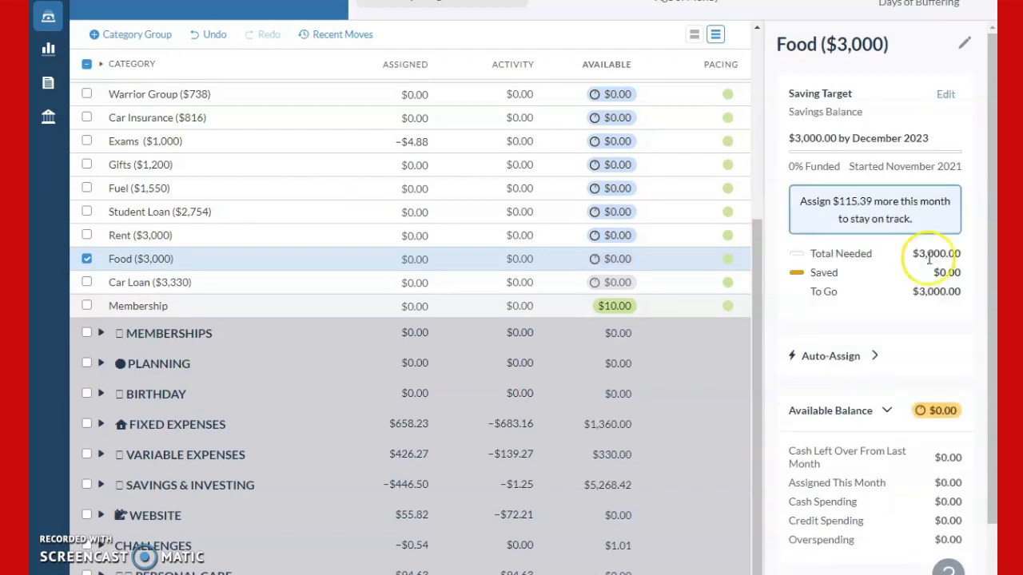
Step: Correct the Rent category's target amount to 3000 and save it
{"action": "left_click", "coordinate": [182, 242]}
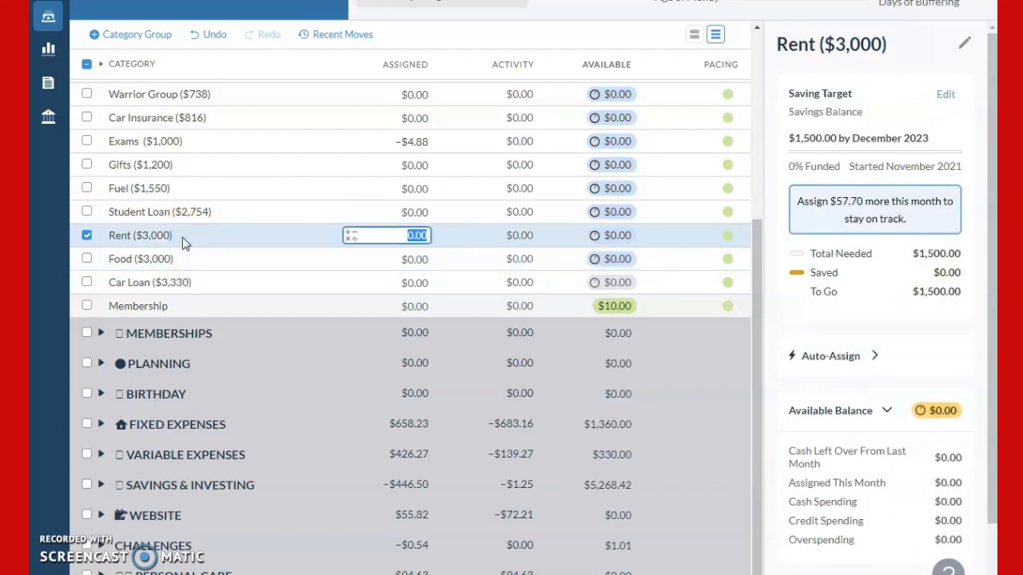
{"action": "left_click", "coordinate": [945, 94]}
{"action": "left_click", "coordinate": [923, 271]}
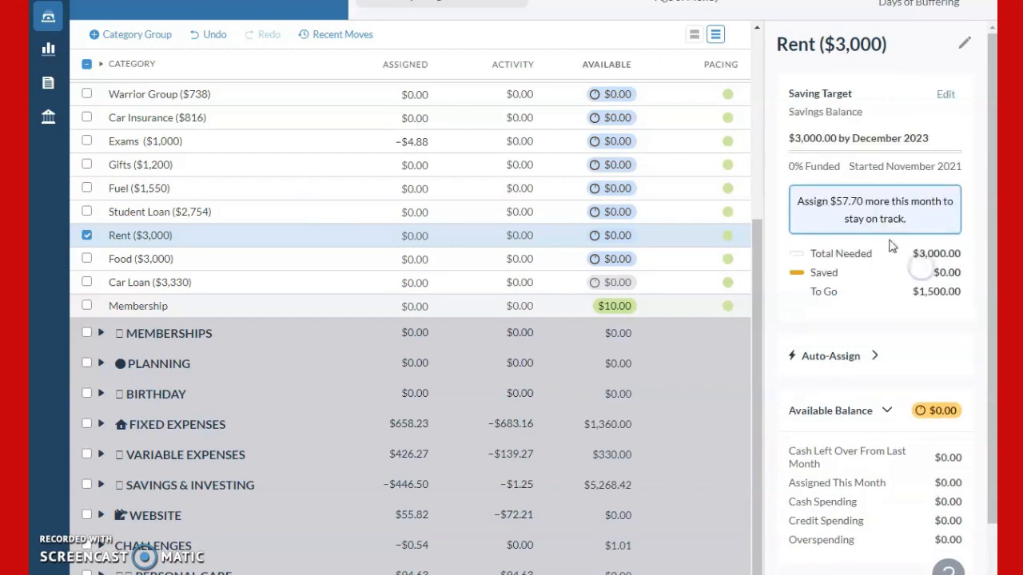
Step: Set the Car Loan category's Savings Balance target to 3330, due December 2023, and save it
{"action": "left_click", "coordinate": [148, 284]}
{"action": "left_click", "coordinate": [948, 94]}
{"action": "type", "text": "3330"}
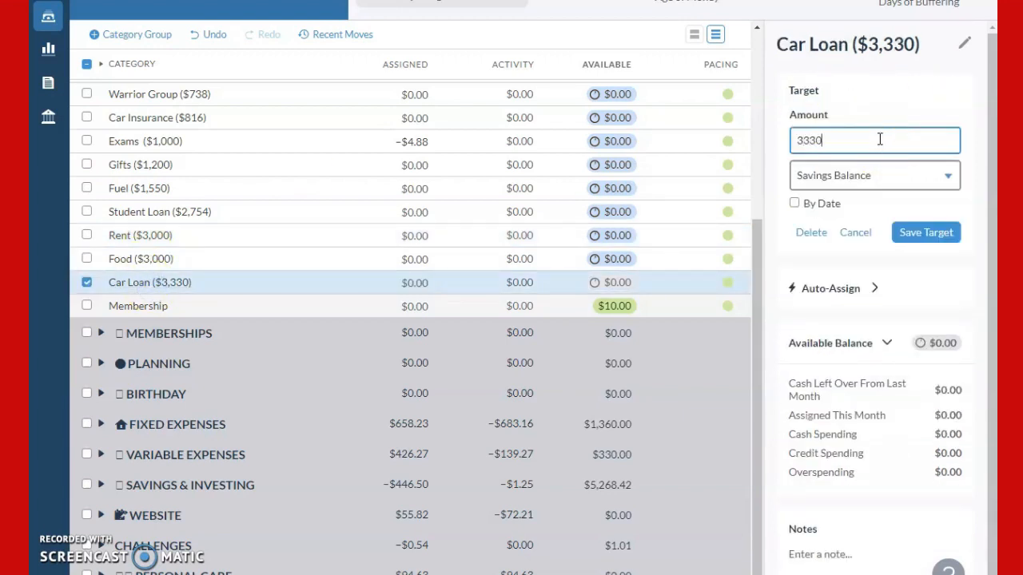
{"action": "left_click", "coordinate": [901, 178]}
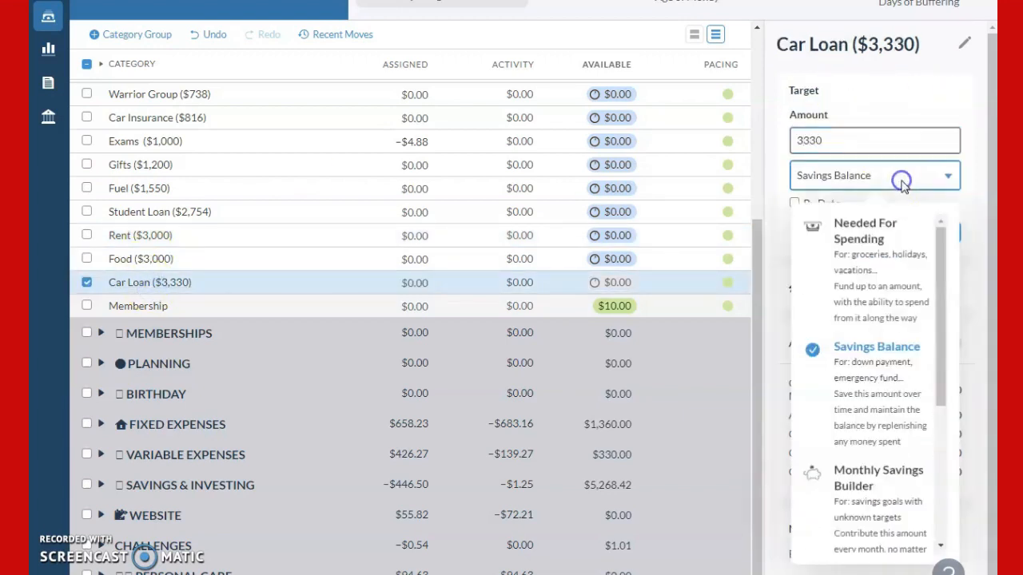
{"action": "left_click", "coordinate": [791, 201]}
{"action": "left_click", "coordinate": [933, 236]}
{"action": "left_click", "coordinate": [937, 285]}
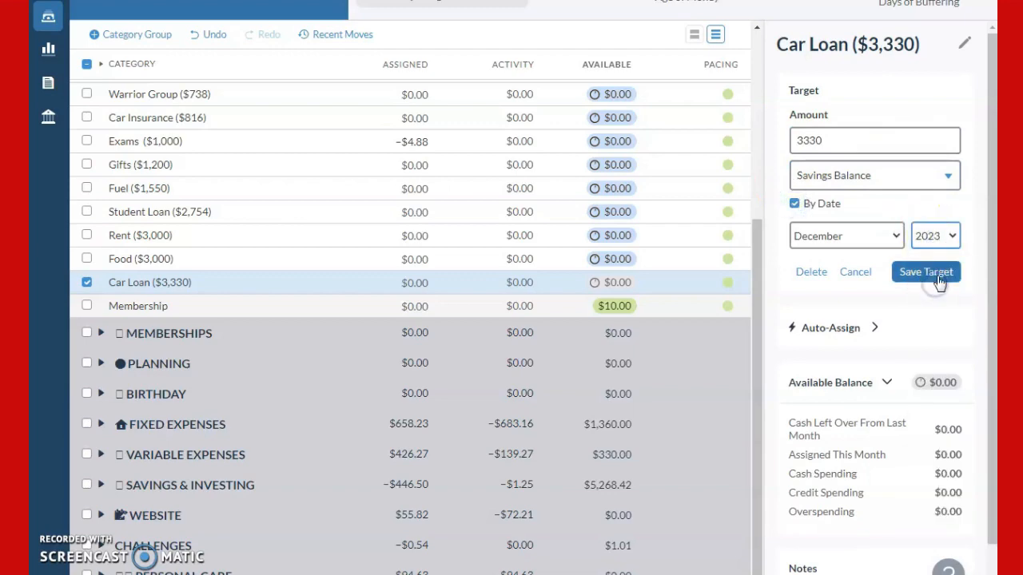
{"action": "left_click", "coordinate": [935, 276]}
Step: Select every Emergency Fund category except Membership and review the income, spending and monthly goals summary for the selection
{"action": "scroll", "coordinate": [458, 182], "scroll_direction": "up", "scroll_amount": 4}
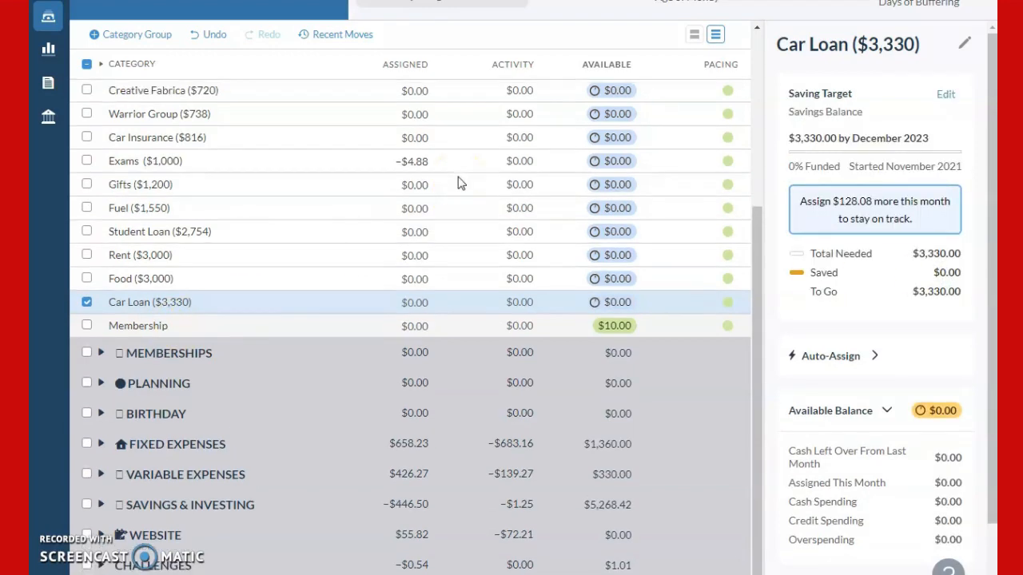
{"action": "left_click", "coordinate": [86, 97]}
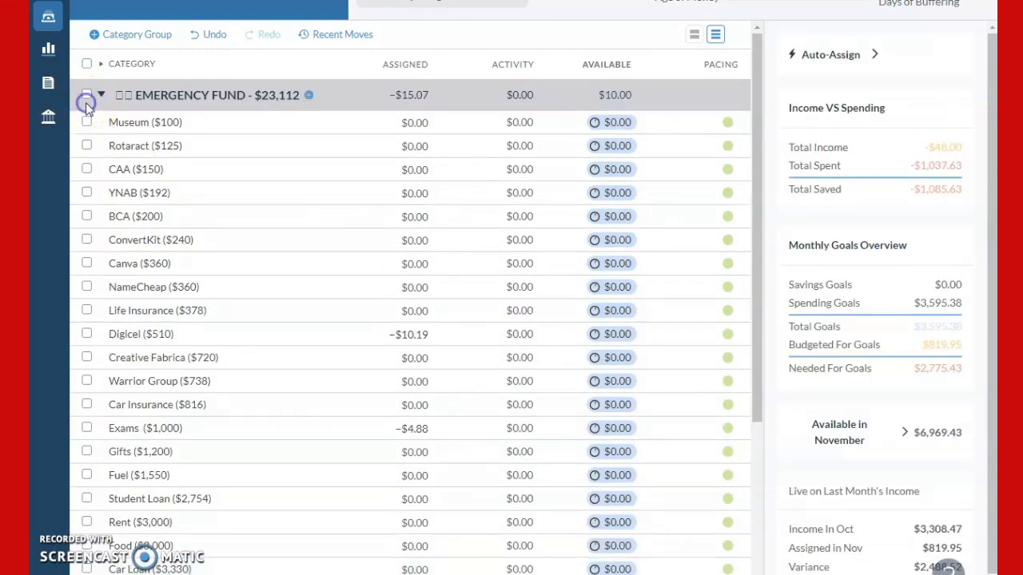
{"action": "left_click", "coordinate": [86, 97]}
{"action": "scroll", "coordinate": [185, 295], "scroll_direction": "down", "scroll_amount": 1}
{"action": "left_click", "coordinate": [86, 516]}
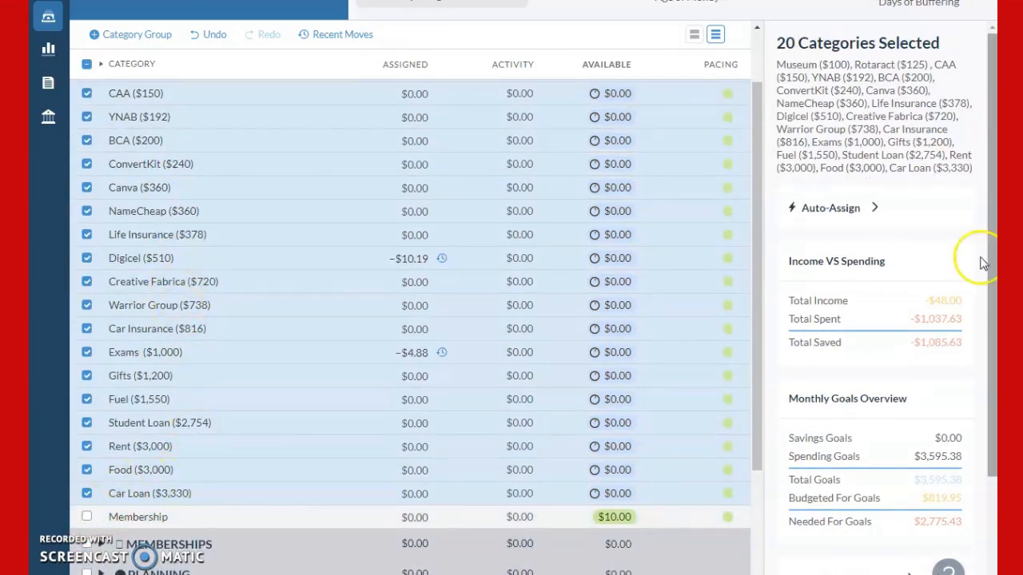
{"action": "scroll", "coordinate": [983, 264], "scroll_direction": "down", "scroll_amount": 2}
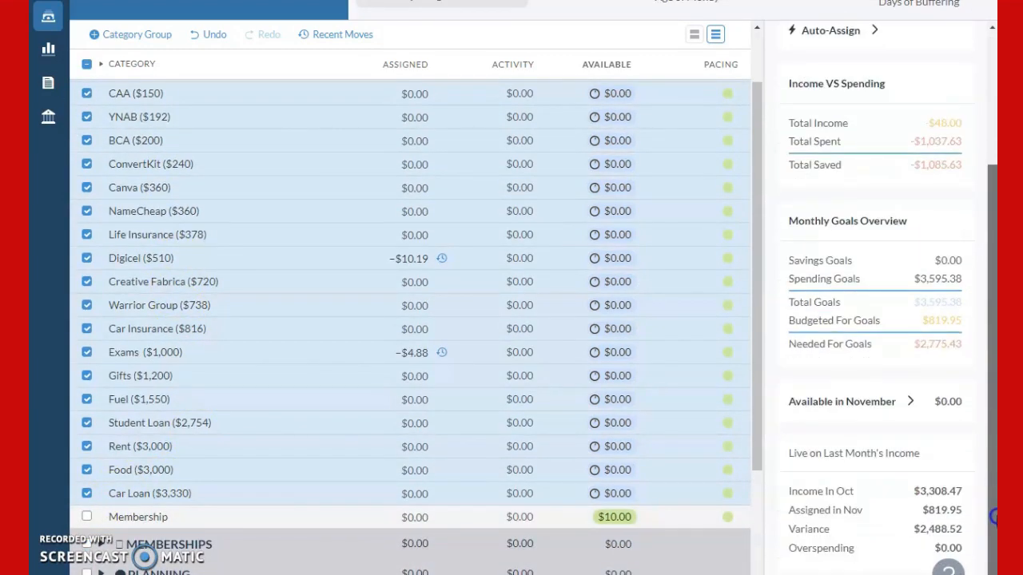
{"action": "left_click_drag", "start_coordinate": [993, 518], "coordinate": [993, 350]}
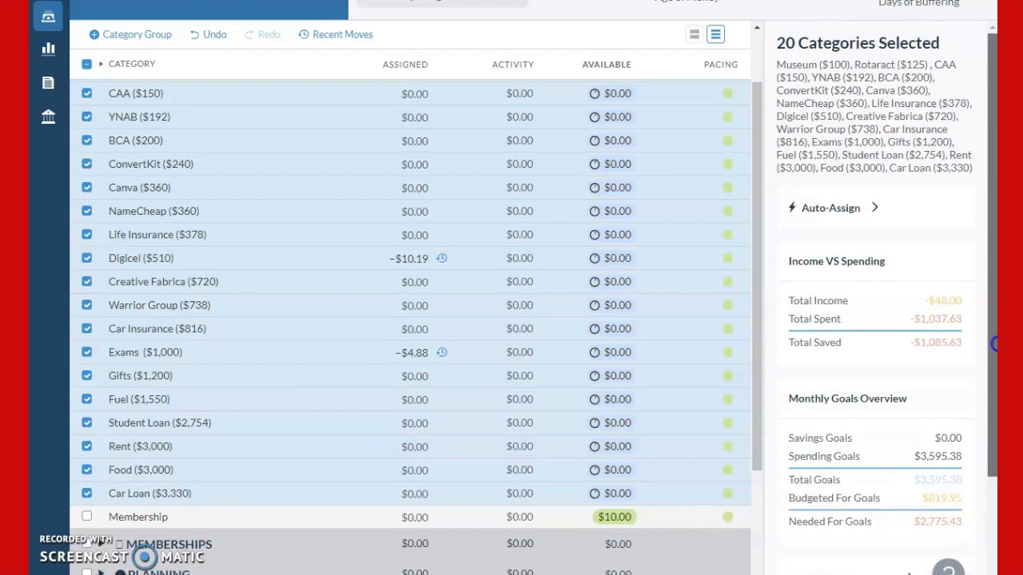
{"action": "scroll", "coordinate": [994, 355], "scroll_direction": "down", "scroll_amount": 2}
{"action": "scroll", "coordinate": [994, 406], "scroll_direction": "up", "scroll_amount": 2}
{"action": "scroll", "coordinate": [185, 274], "scroll_direction": "up", "scroll_amount": 2}
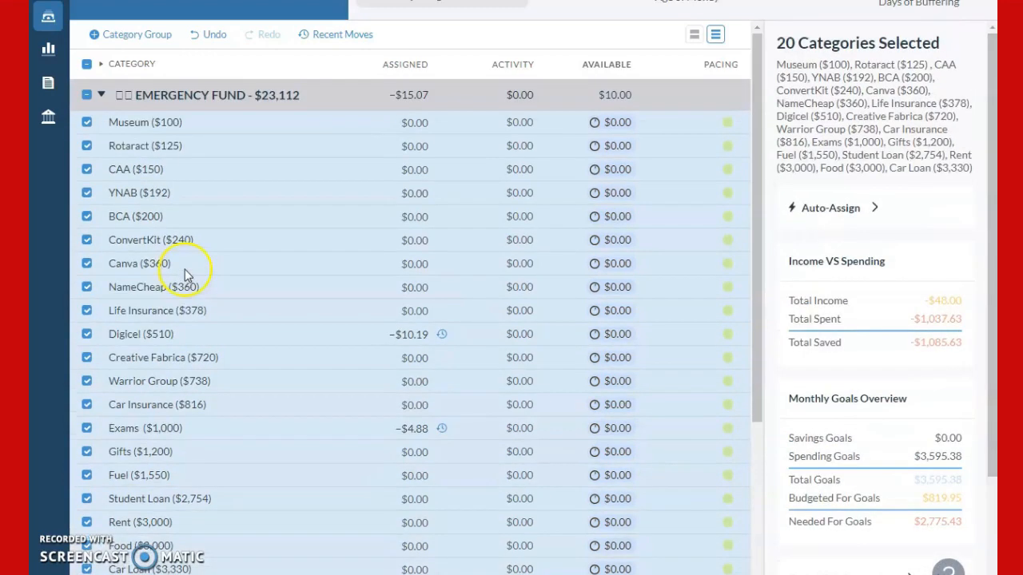
{"action": "left_click", "coordinate": [86, 95]}
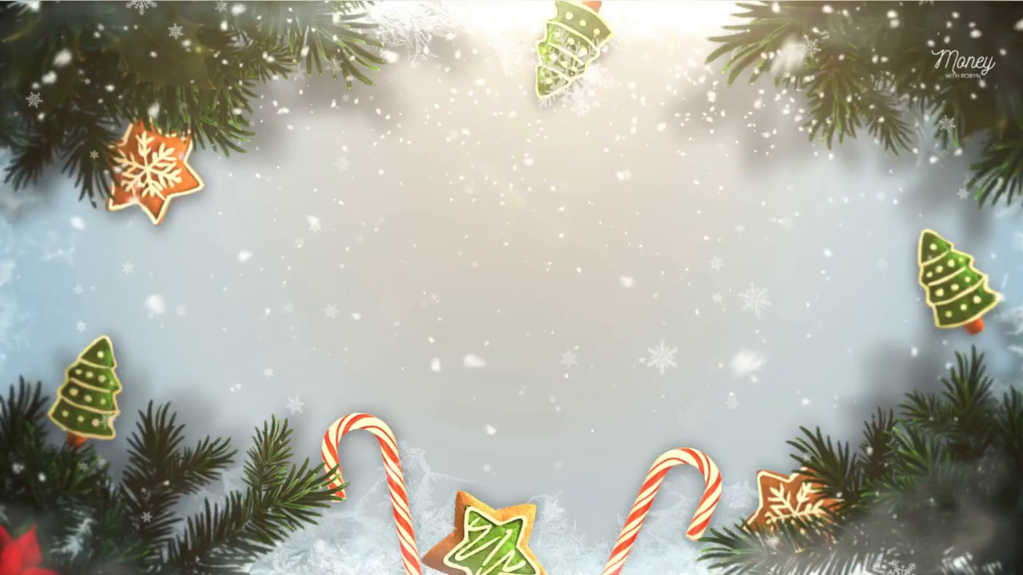